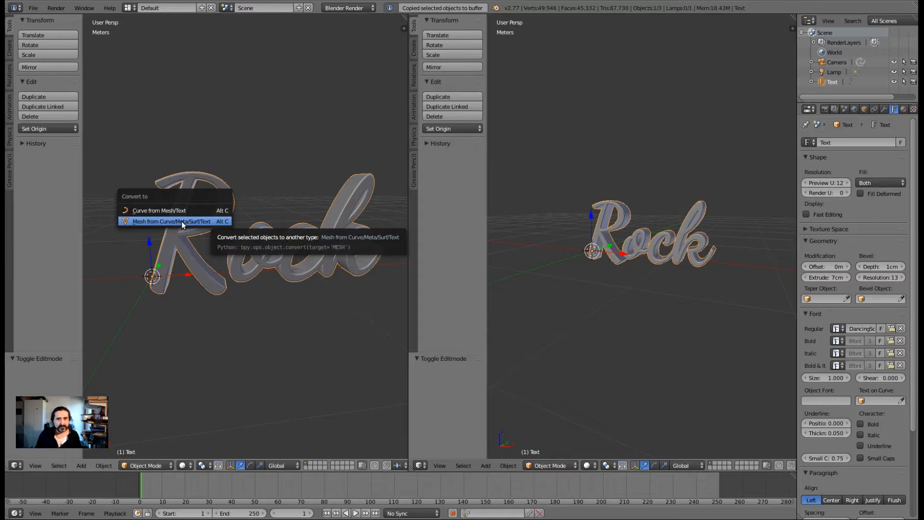
Convert the Rock text object to a mesh and apply flat shading to it.
left_click(184, 222)
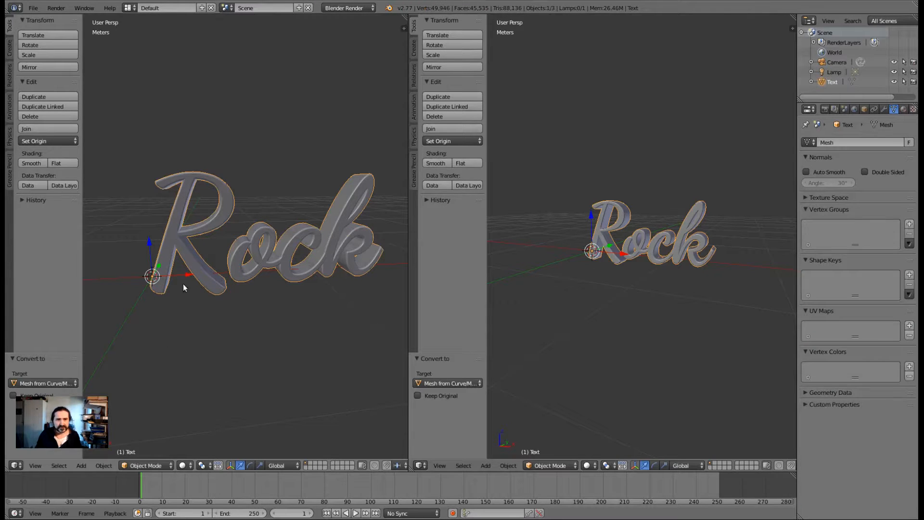
left_click(56, 164)
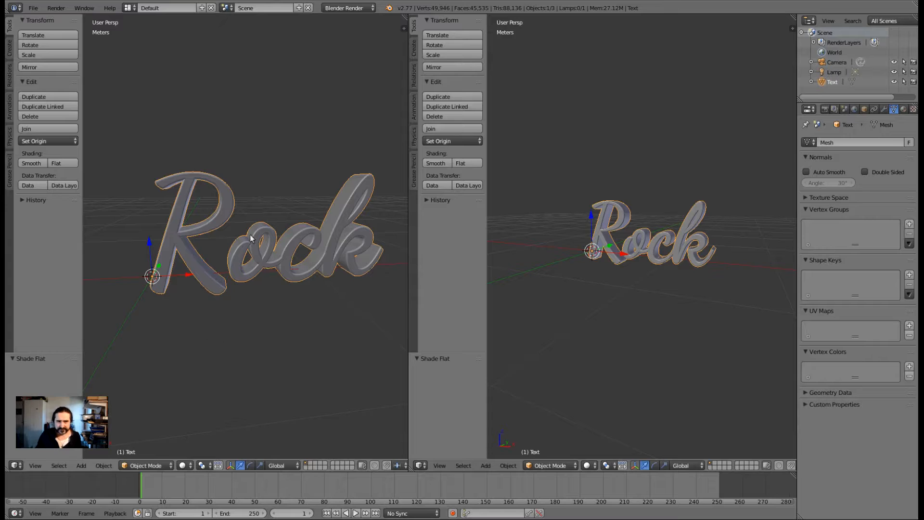
middle_click_drag(251, 236, 284, 232)
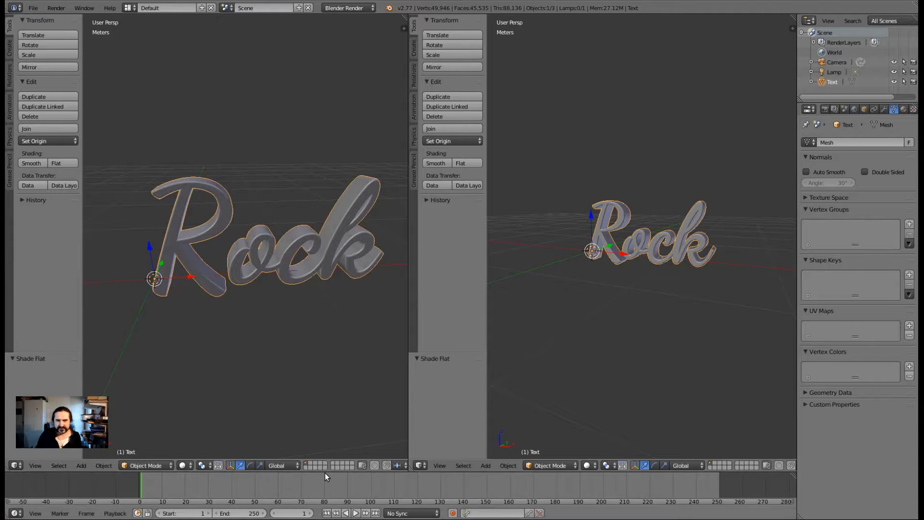
Enlarge the timeline area and switch it to the Node Editor.
left_click_drag(324, 472, 329, 354)
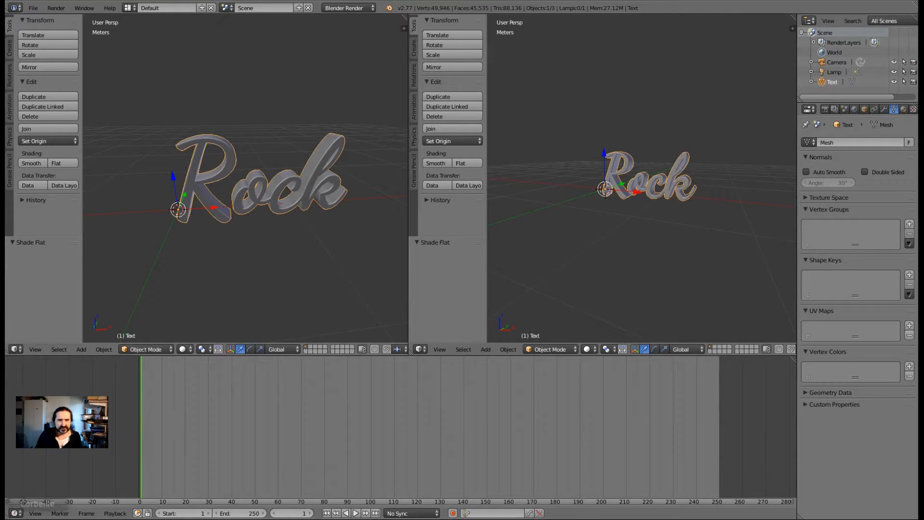
left_click(16, 513)
left_click(19, 502)
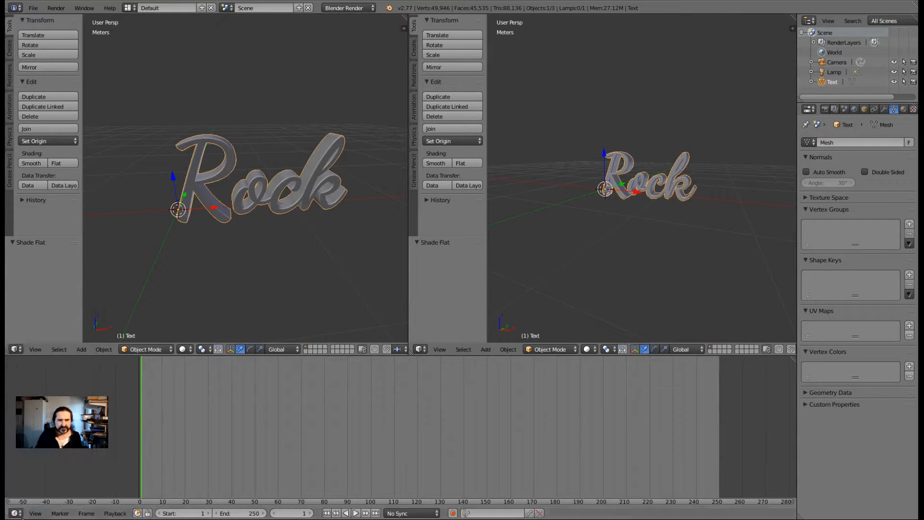
left_click(15, 512)
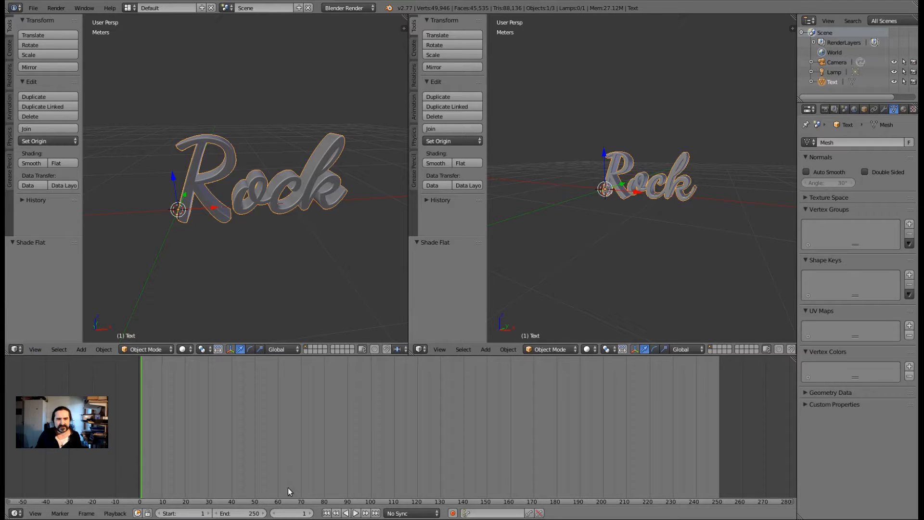
left_click(16, 512)
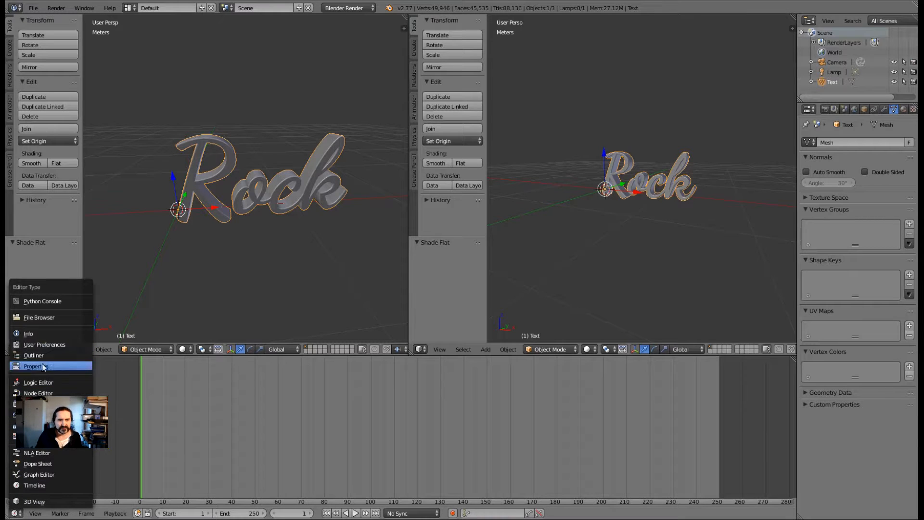
left_click(37, 393)
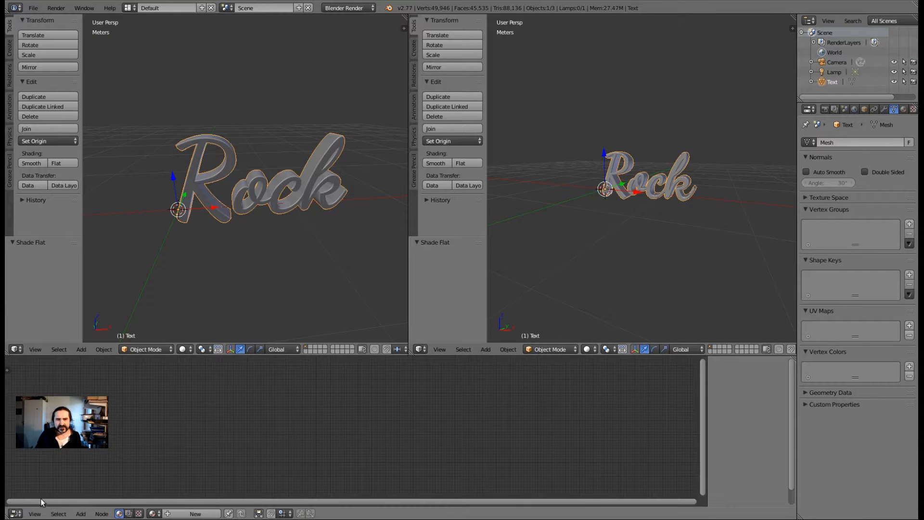
left_click(16, 514)
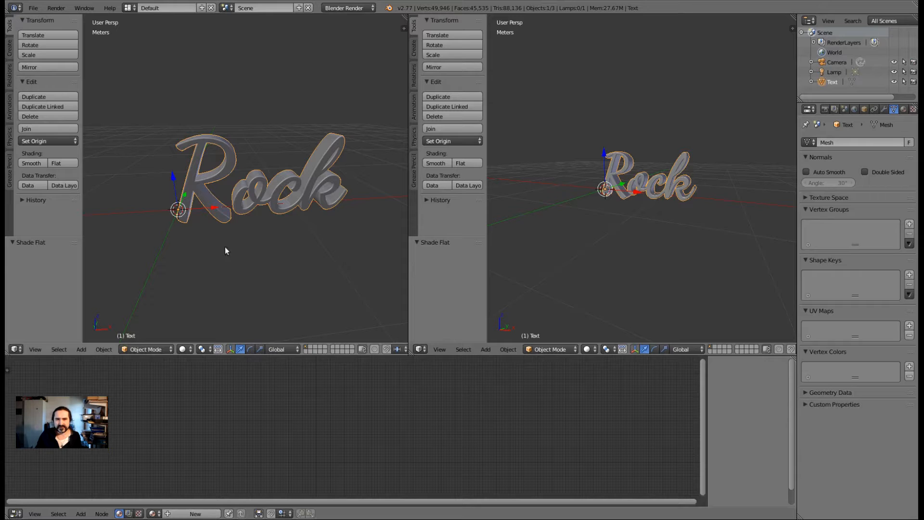
Add a new material to the Rock text and change the render engine to Cycles Render.
left_click(904, 109)
left_click(848, 174)
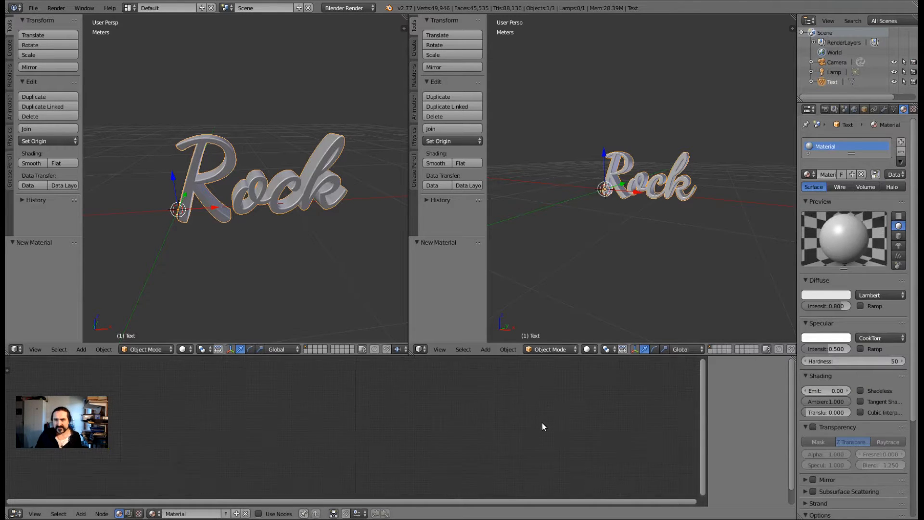
left_click(366, 9)
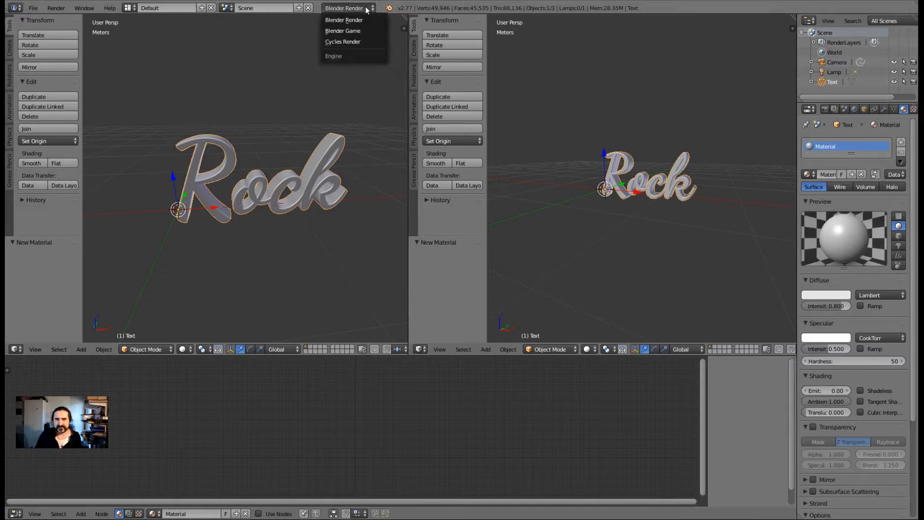
left_click(355, 43)
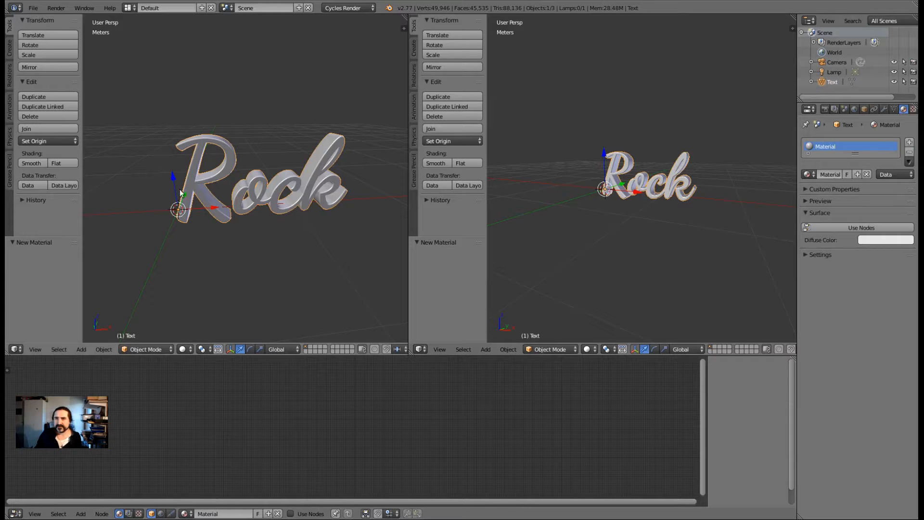
Enable nodes for the text's material and move the Diffuse BSDF node farther from the Material Output node.
scroll(288, 213, "up", 3)
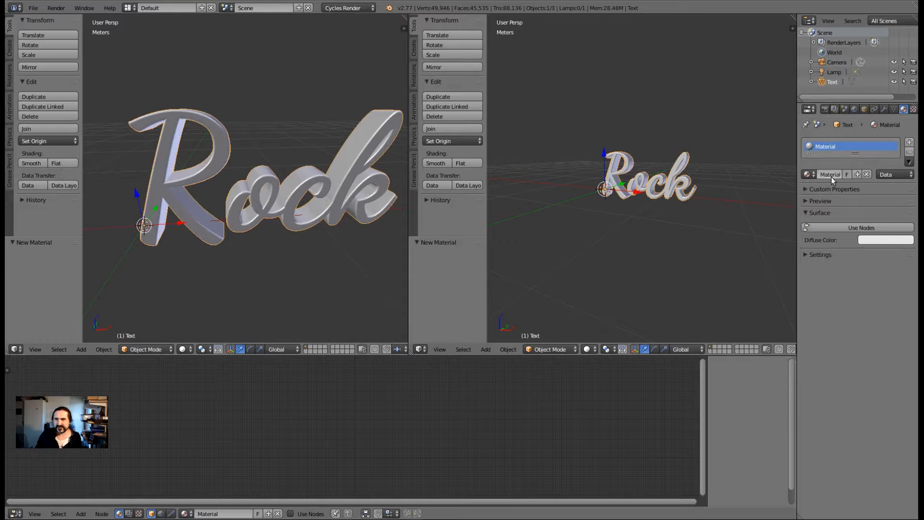
left_click(832, 225)
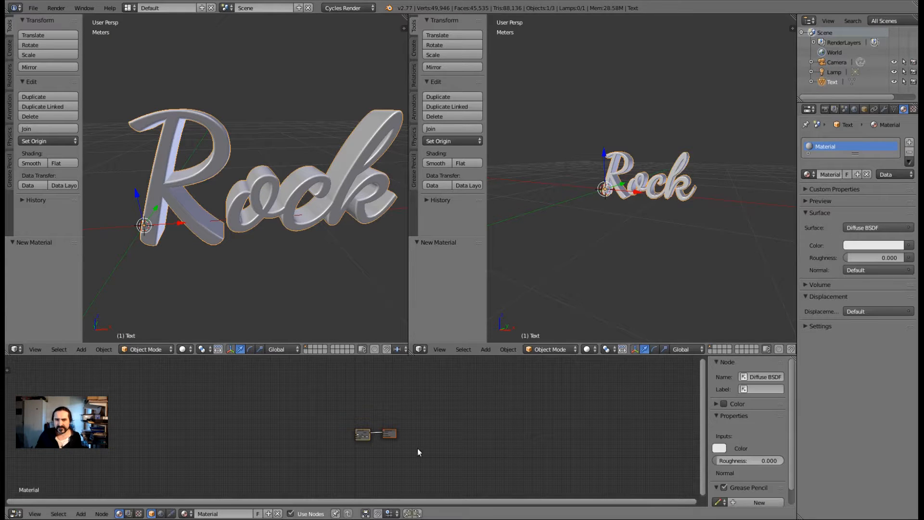
scroll(433, 474, "up", 8)
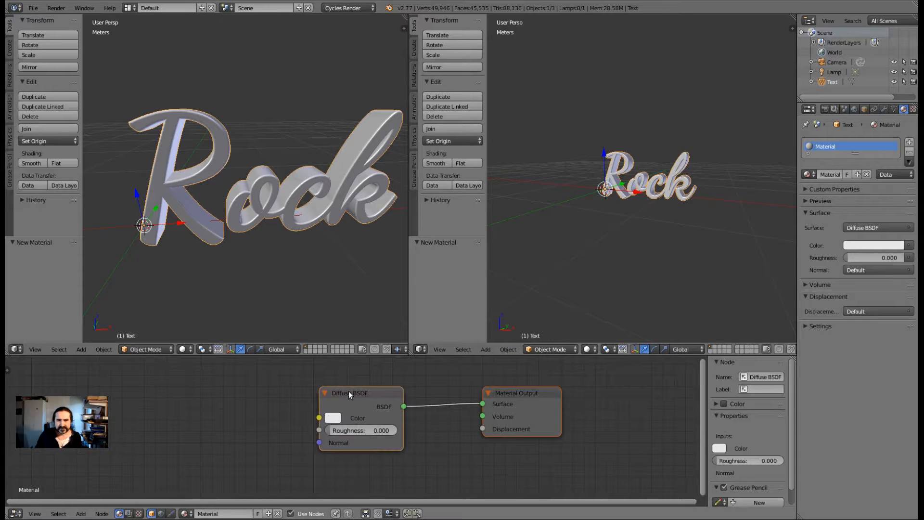
left_click_drag(349, 391, 308, 389)
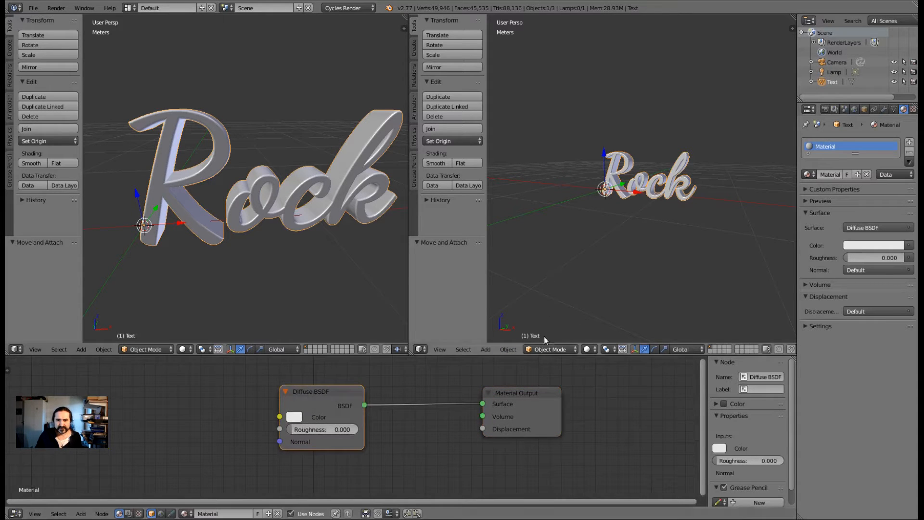
Set the second 3D viewport's shading to Rendered and orbit around the text in it.
left_click(549, 349)
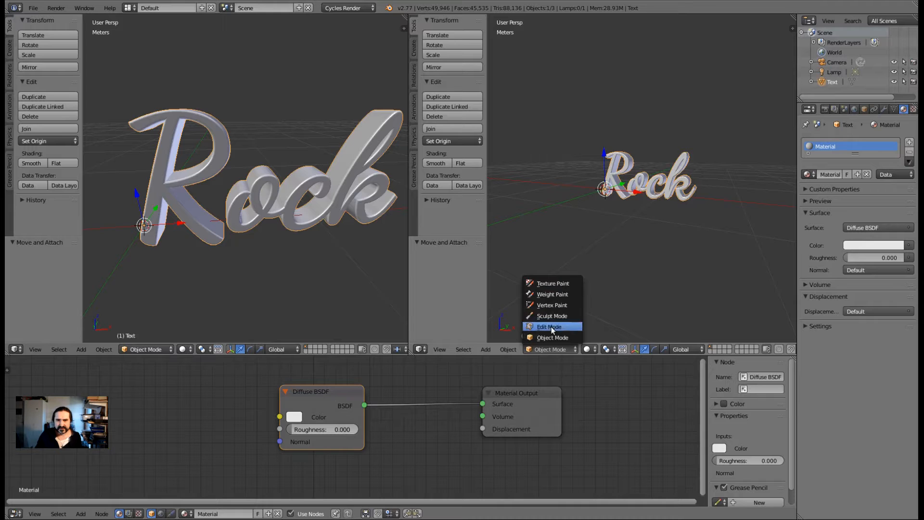
left_click(587, 349)
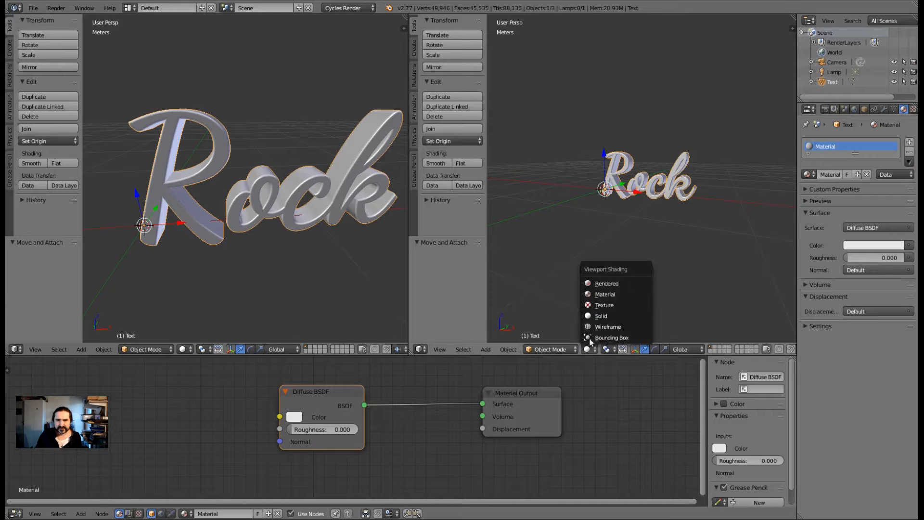
left_click(607, 283)
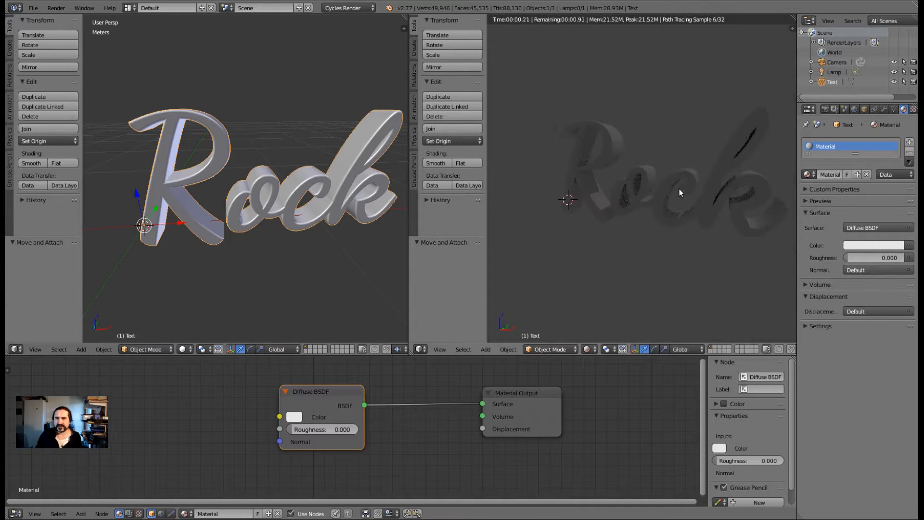
middle_click_drag(672, 198, 731, 231)
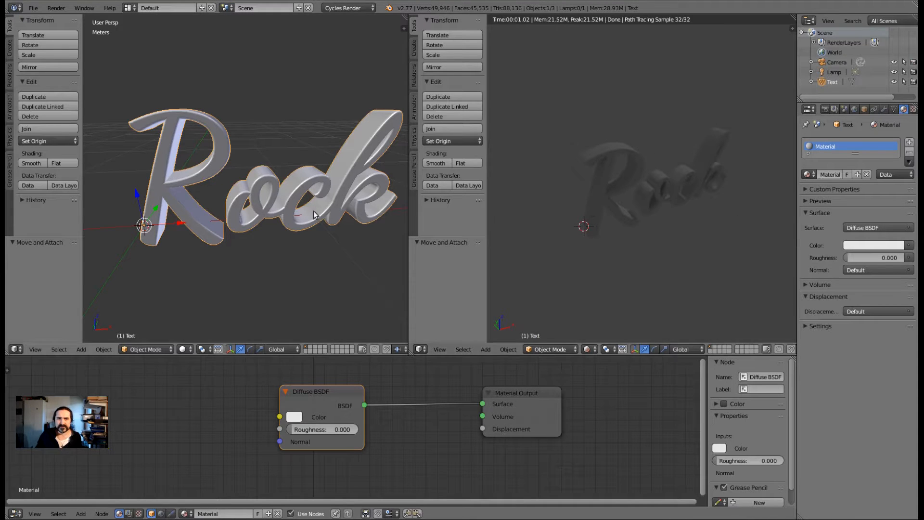
Select the lamp above the text and lower it about 1.38 m along Z.
scroll(313, 214, "down", 10)
right_click(298, 92)
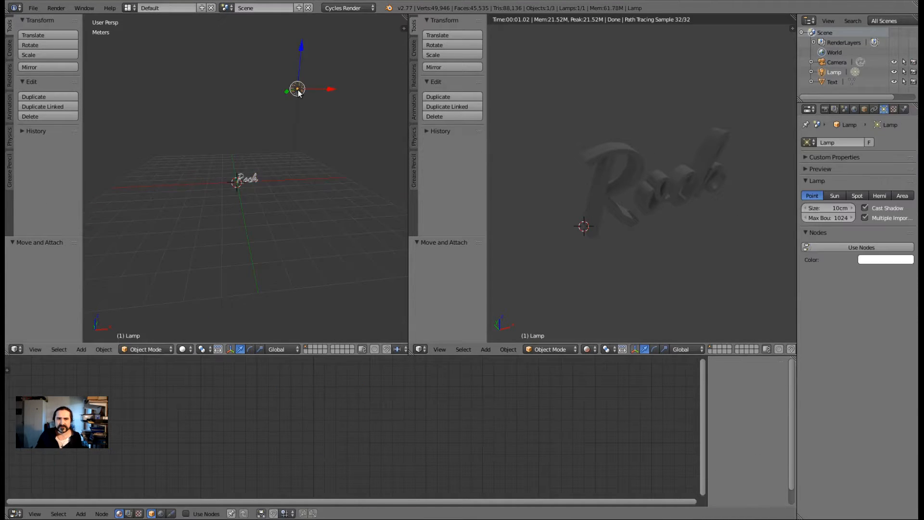
scroll(323, 142, "up", 3)
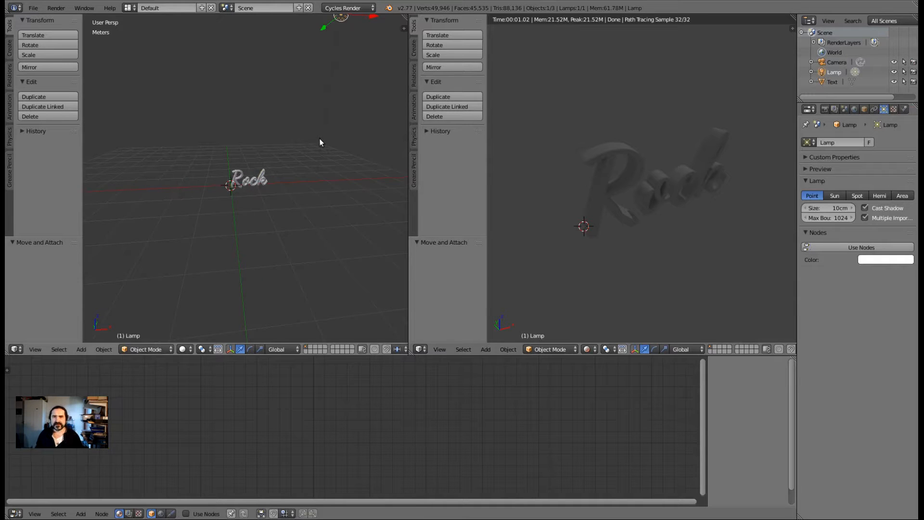
scroll(322, 134, "down", 1)
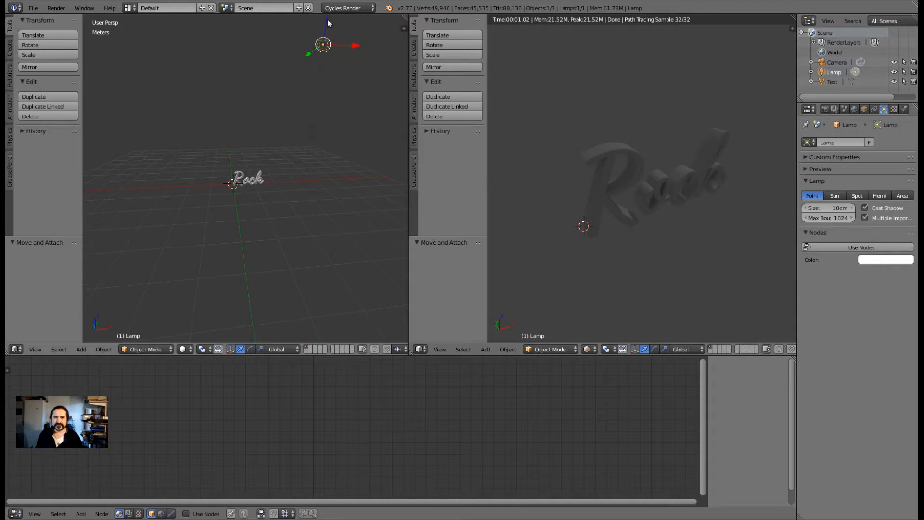
left_click_drag(327, 19, 324, 55)
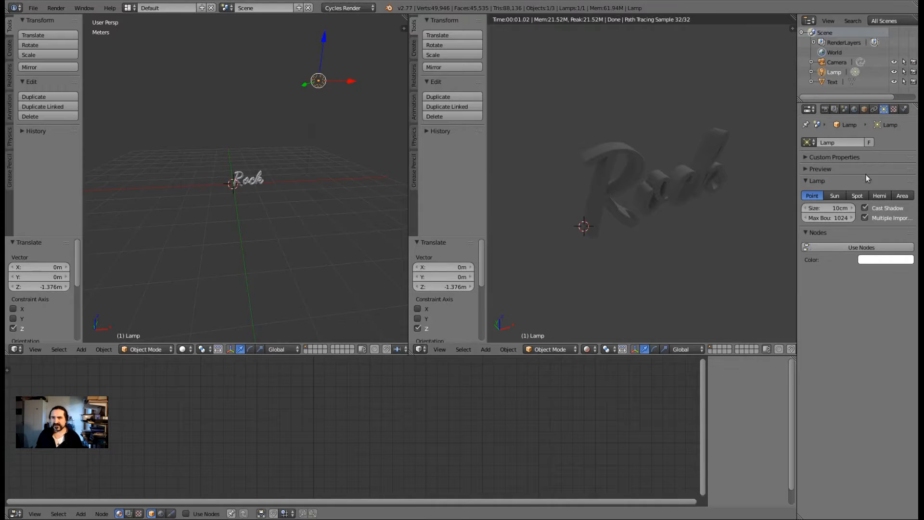
Change the lamp type to Spot and move the lamp about -2.18 m along Y, to the front of the text.
left_click(856, 194)
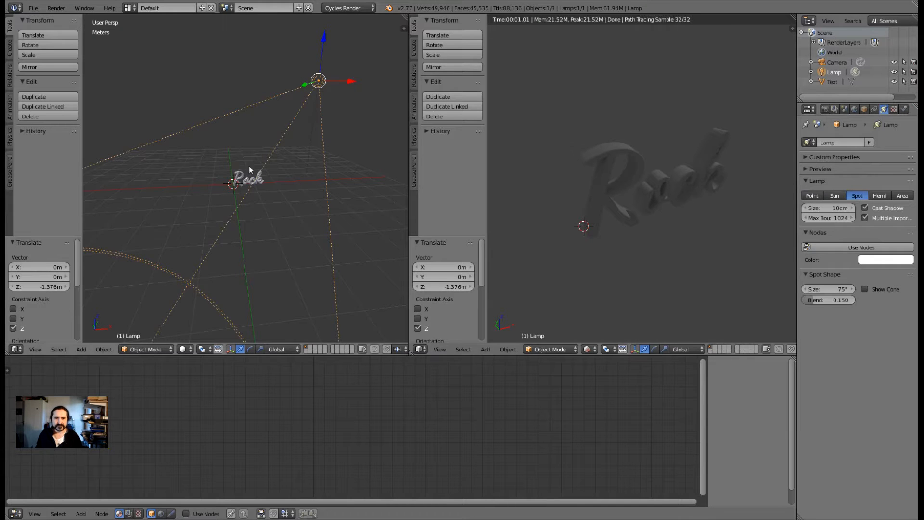
middle_click_drag(249, 166, 136, 168)
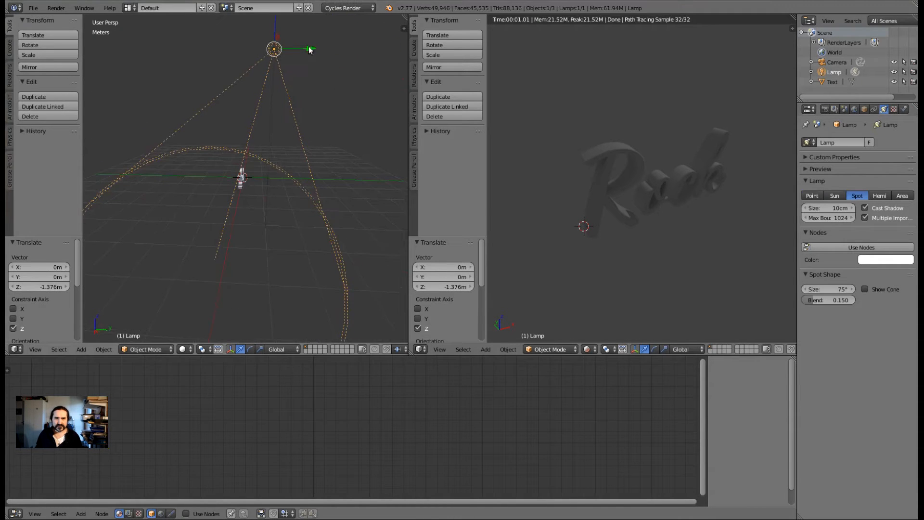
left_click_drag(310, 47, 192, 50)
middle_click_drag(223, 175, 293, 180)
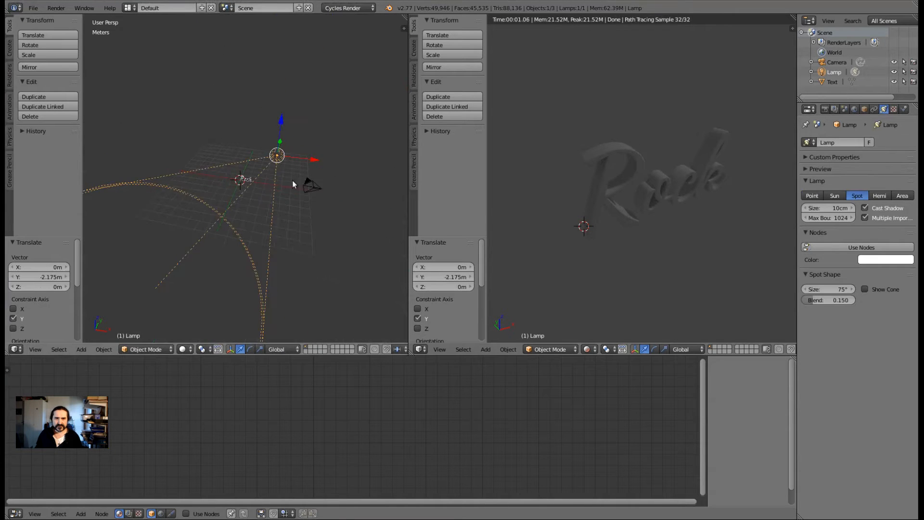
Select the camera and move it about -5.27 m along X and -5.06 m along Z.
right_click(304, 186)
left_click_drag(351, 201, 275, 178)
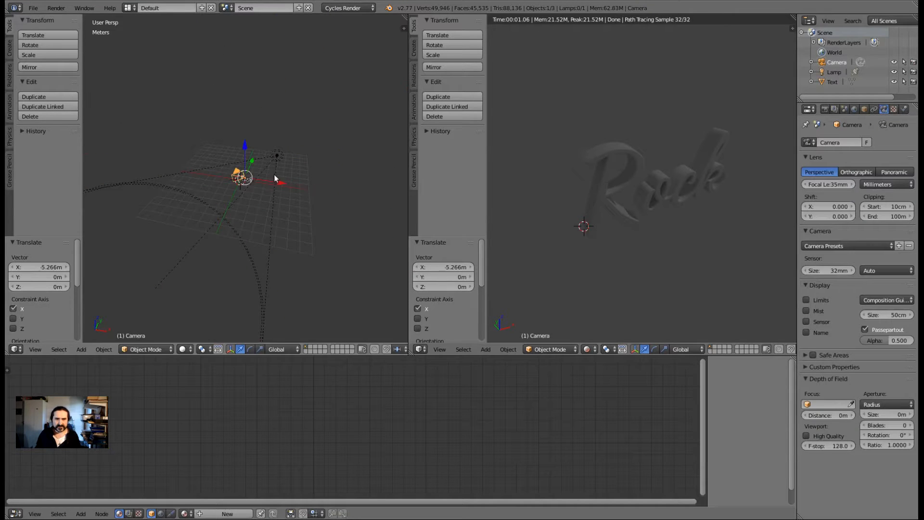
left_click_drag(246, 144, 244, 194)
Rotate the camera about 47.5° from a side view to aim it at the text.
middle_click_drag(227, 224, 299, 202)
key("r")
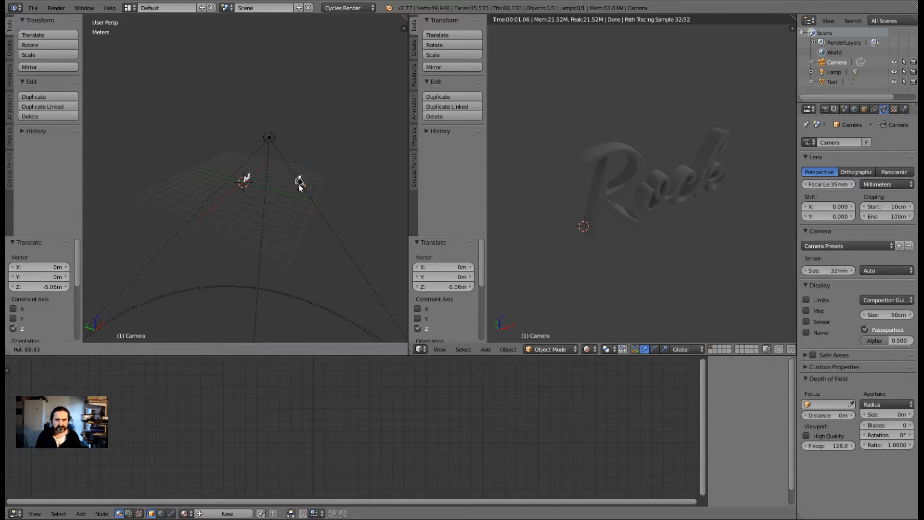
left_click(296, 189)
Reposition the camera in front of the text, including a shift of about 58 cm along X.
scroll(346, 212, "up", 3)
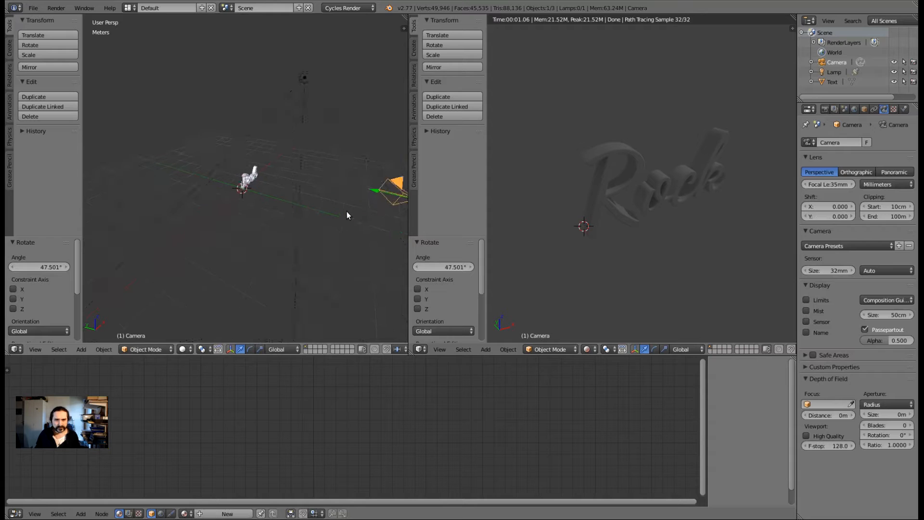
middle_click_drag(351, 217, 177, 211, "shift")
middle_click_drag(307, 212, 231, 202)
scroll(185, 171, "up", 3)
middle_click_drag(171, 184, 299, 207, "shift")
left_click_drag(280, 202, 288, 224)
left_click_drag(310, 266, 355, 282)
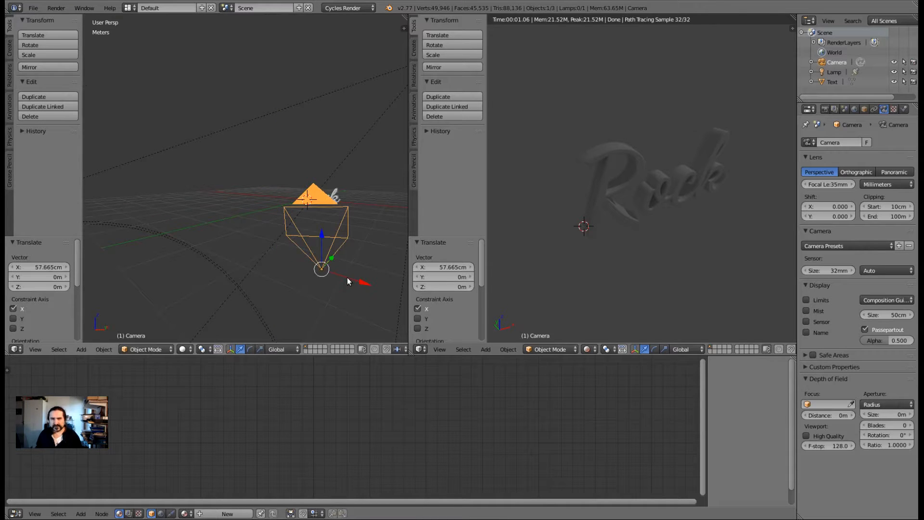
Look through the camera and move it about 35 cm in X, 53 cm in Y and -1.26 m in Z.
key("KP_0")
key("g")
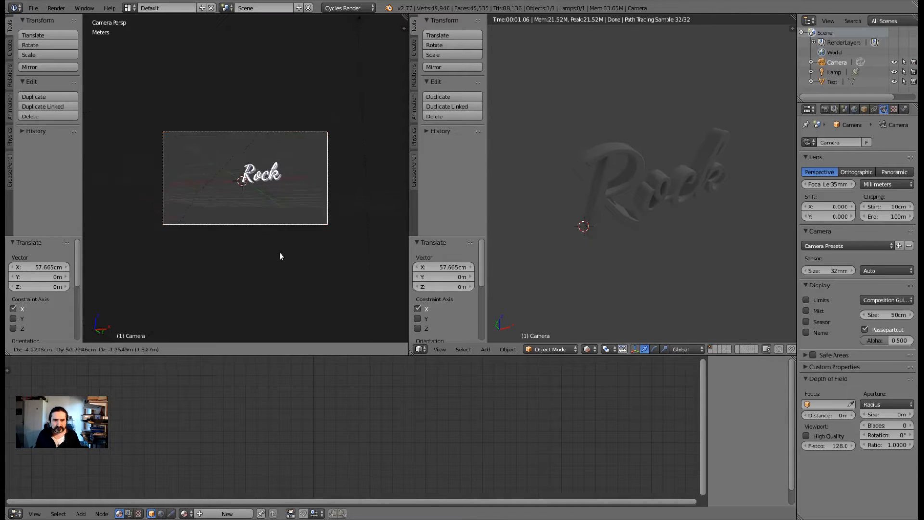
left_click(290, 236)
Move the camera about 2.66 m along the global Y axis.
key("g")
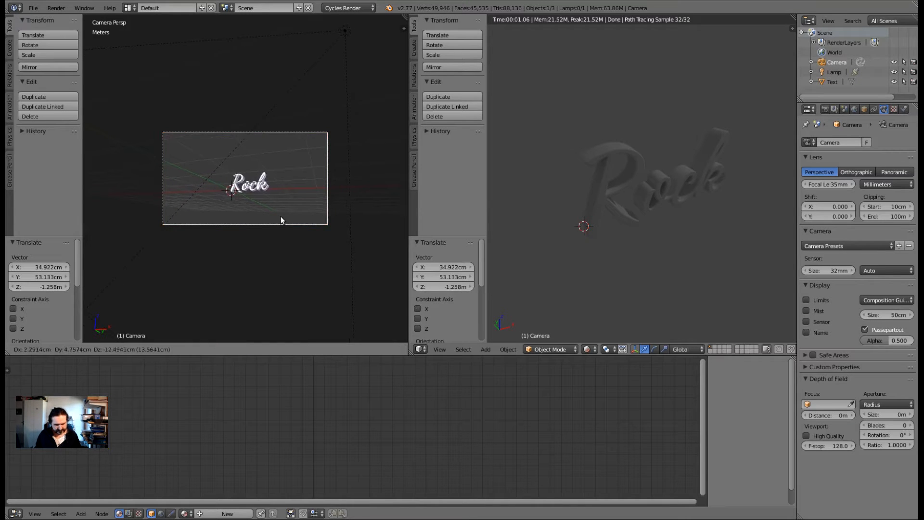
key("y")
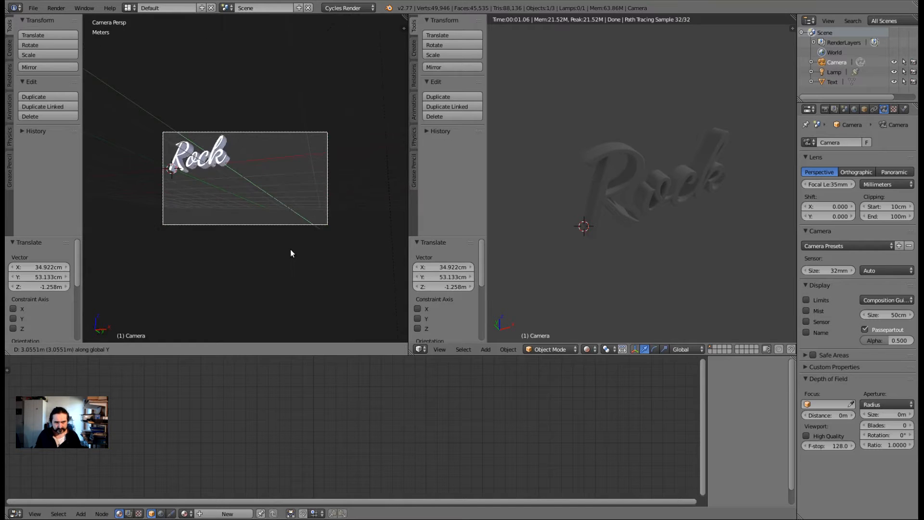
key("x")
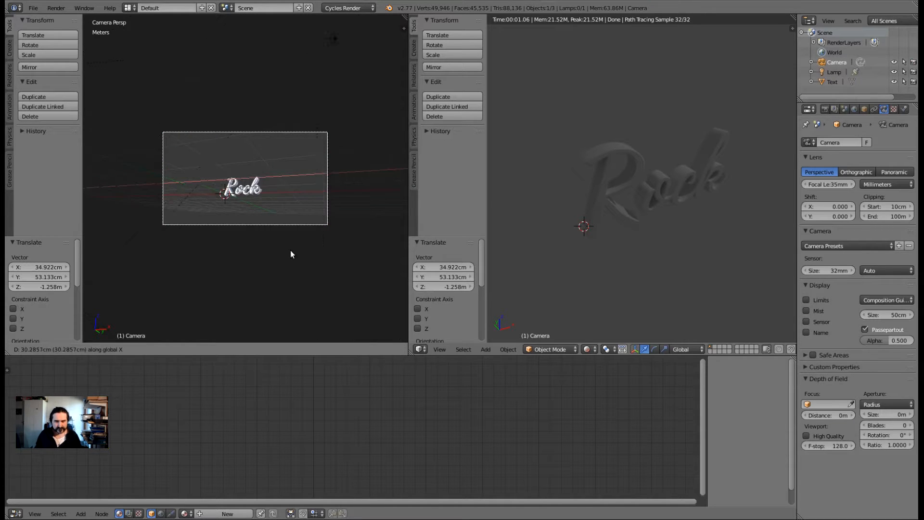
key("y")
left_click(290, 246)
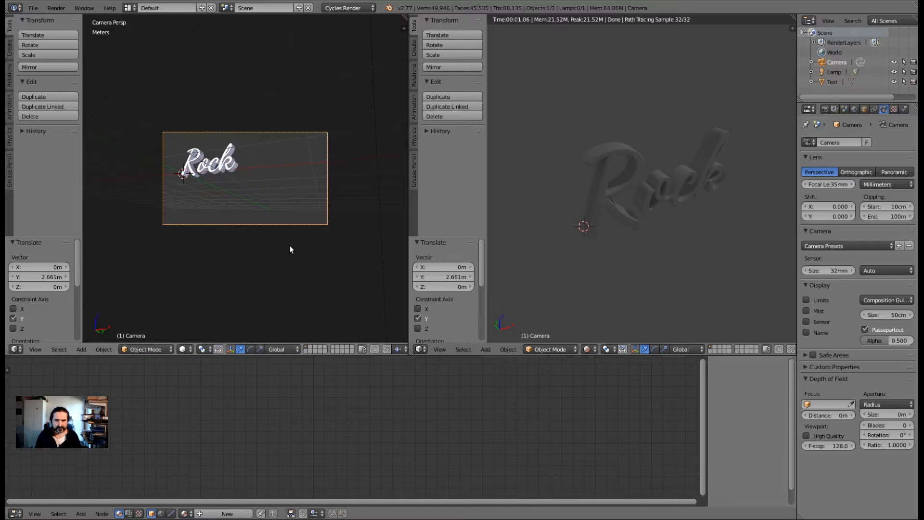
Move the camera about -84 cm along X, then shift it freely by about 3 cm in X, -12 cm in Y and 44 cm in Z.
key("x")
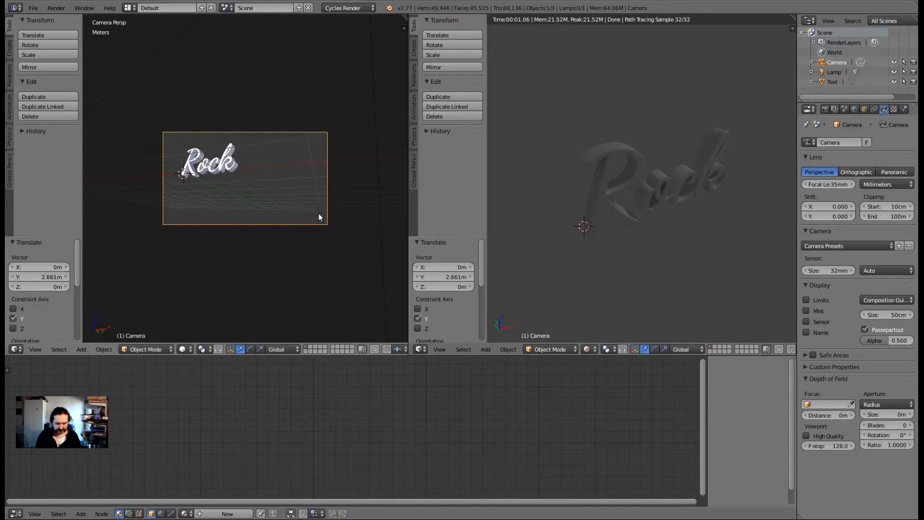
key("g")
key("x")
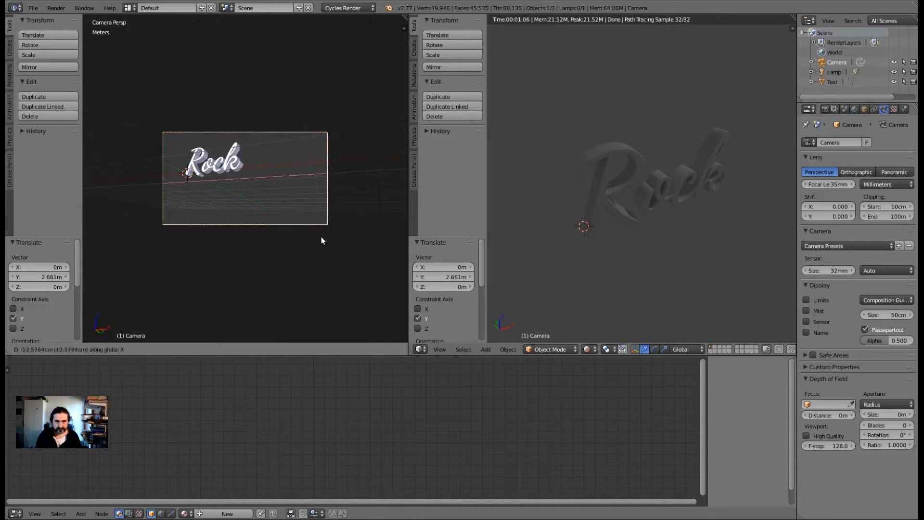
left_click(304, 239)
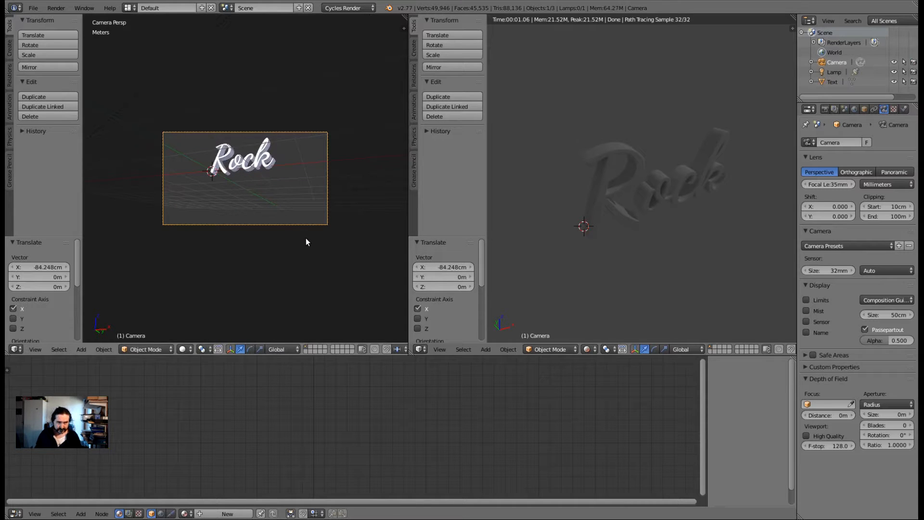
key("g")
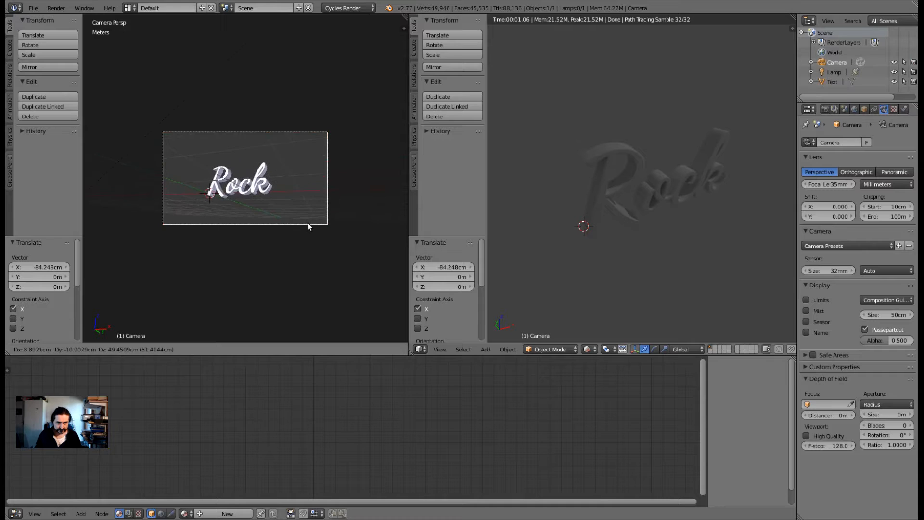
left_click(305, 223)
Move the camera about 1.34 m along Y, then shift it about -53 cm in X, -32 cm in Y and 29 cm in Z.
key("g")
key("x")
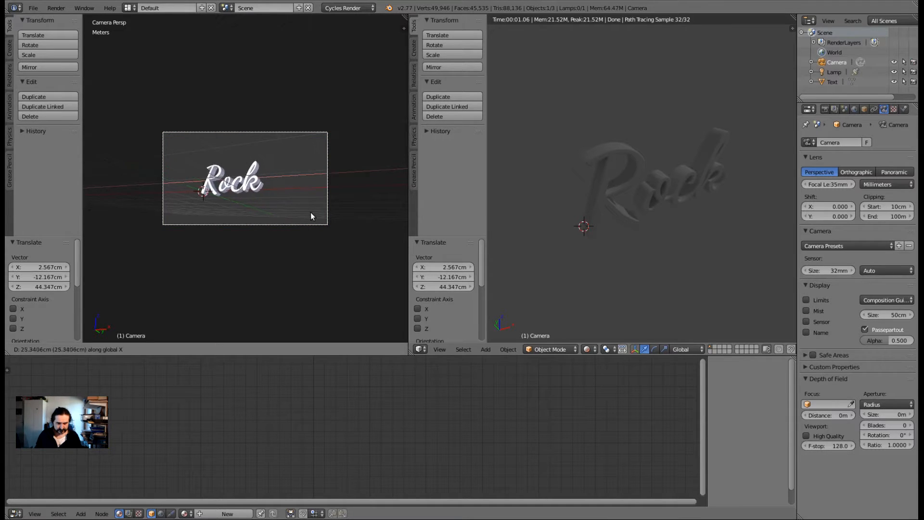
key("y")
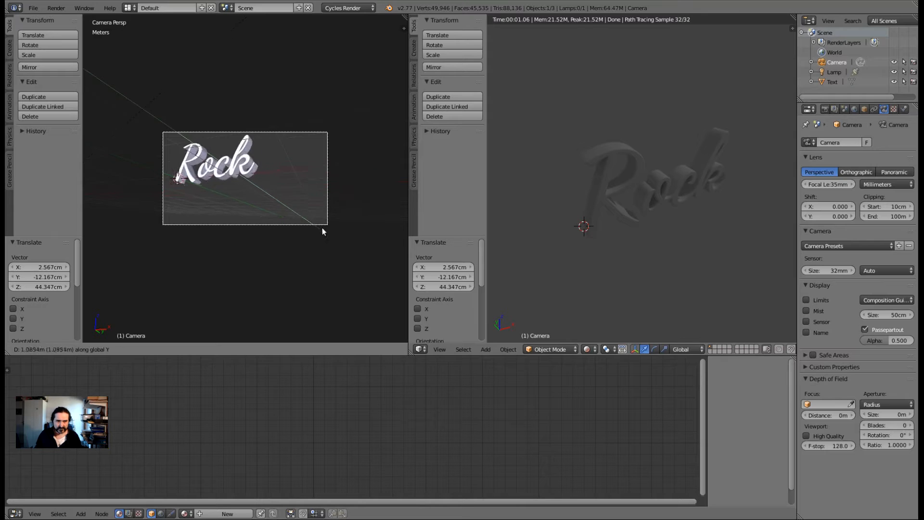
left_click(322, 229)
key("g")
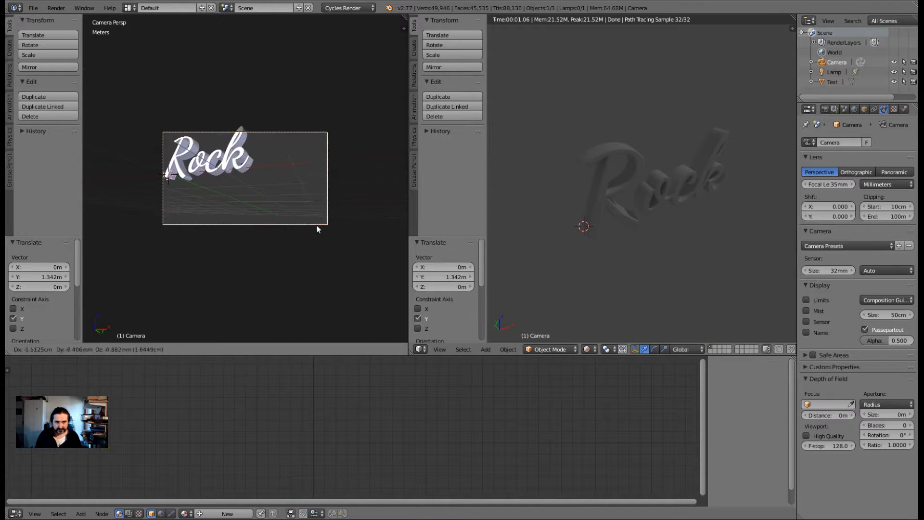
left_click(304, 218)
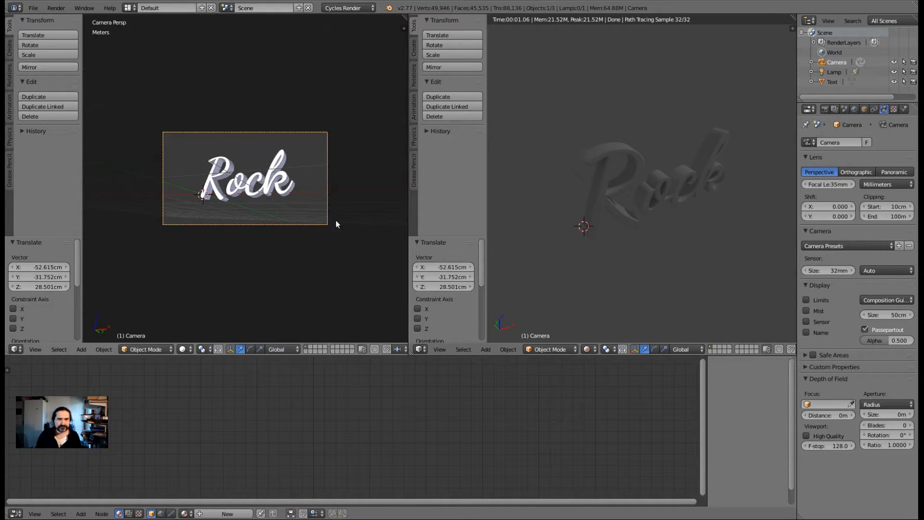
Select the spot lamp, enable nodes for it and set its emission strength to 422.1.
scroll(256, 191, "down", 2)
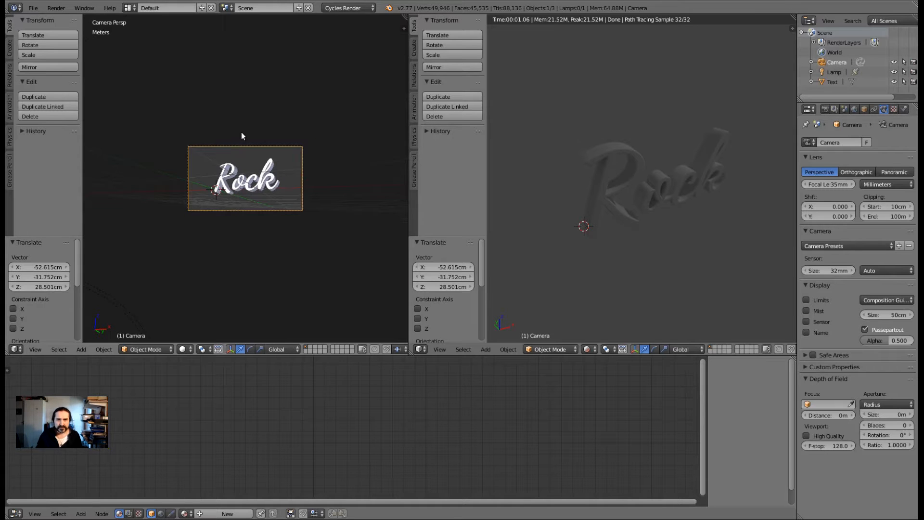
middle_click_drag(242, 133, 260, 180)
middle_click_drag(173, 150, 274, 160)
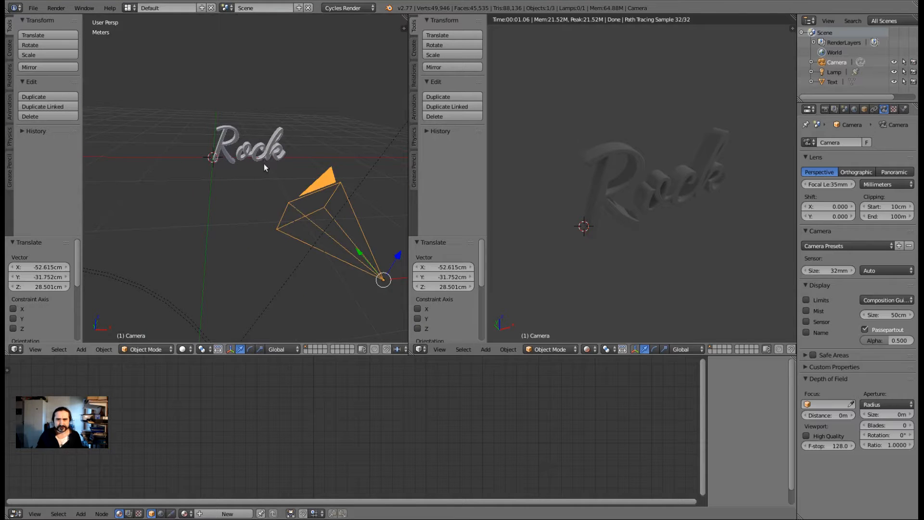
scroll(270, 173, "down", 4)
right_click(386, 28)
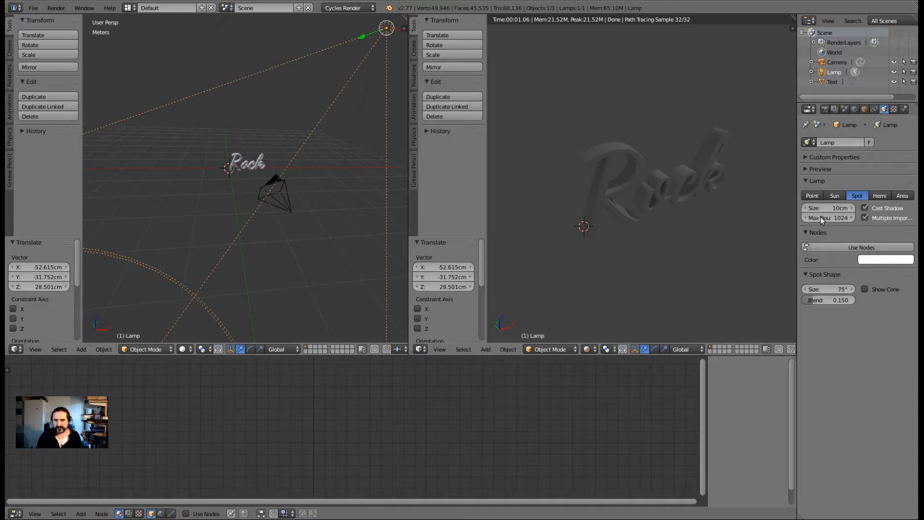
left_click(870, 248)
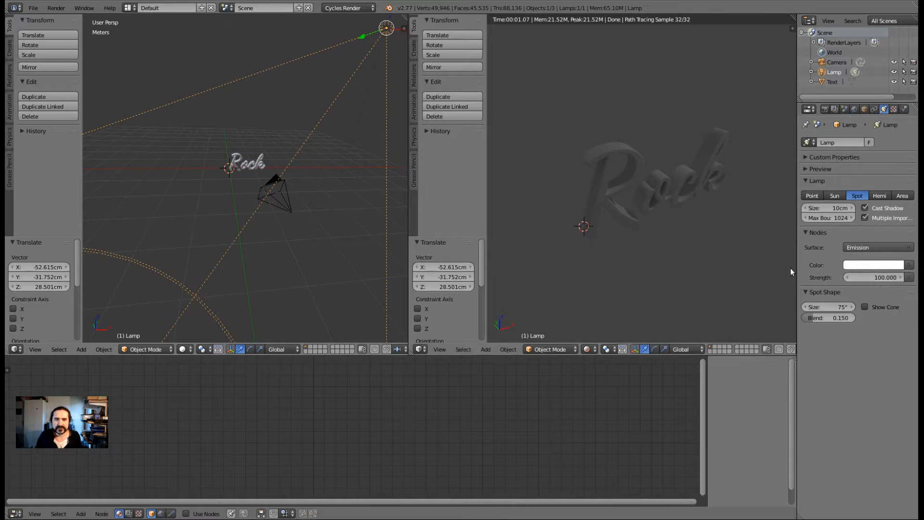
mouse_move(862, 277)
left_mouse_down()
mouse_move(912, 277)
mouse_move(874, 277)
left_mouse_up()
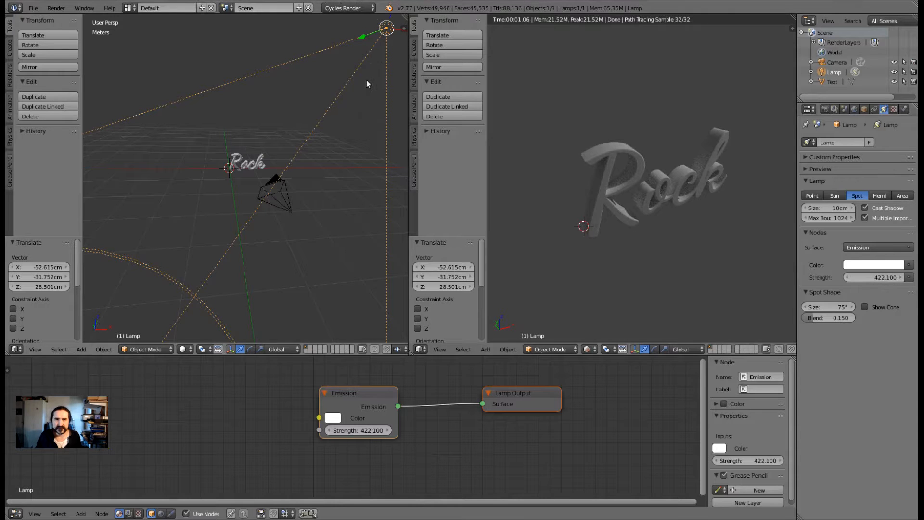
scroll(366, 81, "up", 2)
scroll(295, 134, "up", 3)
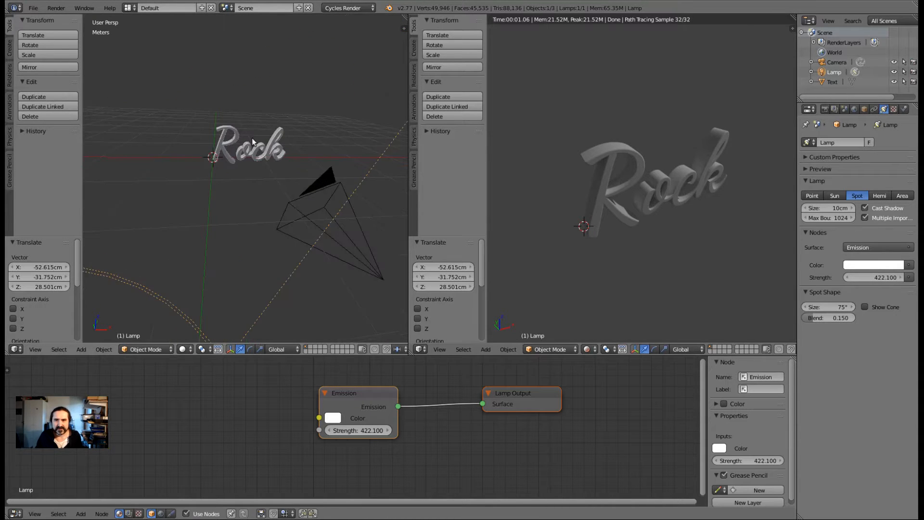
scroll(345, 209, "up", 1)
key("g")
key("z")
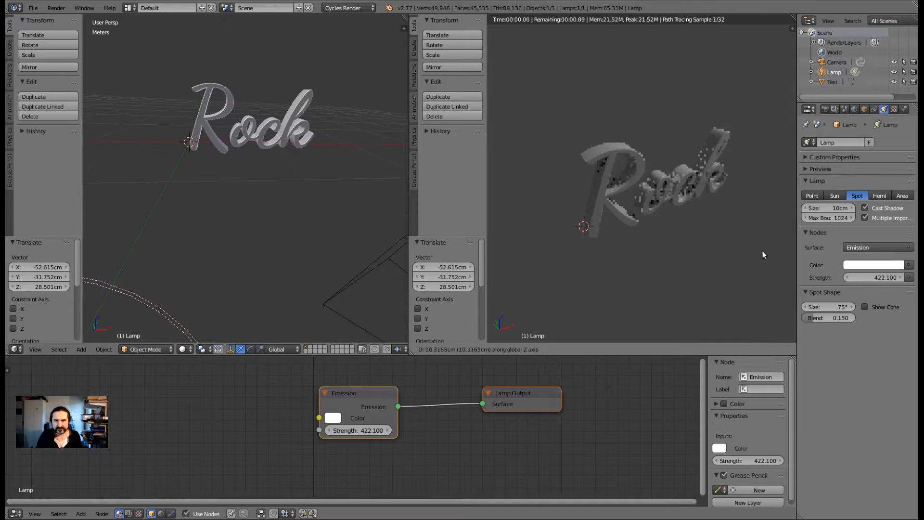
left_click(726, 274)
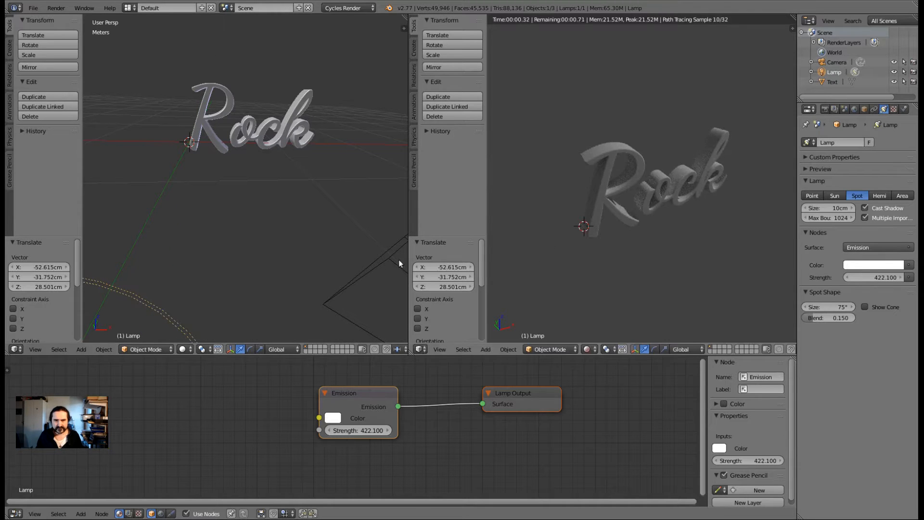
Select the camera and switch the rendered viewport to the camera view.
right_click(347, 287)
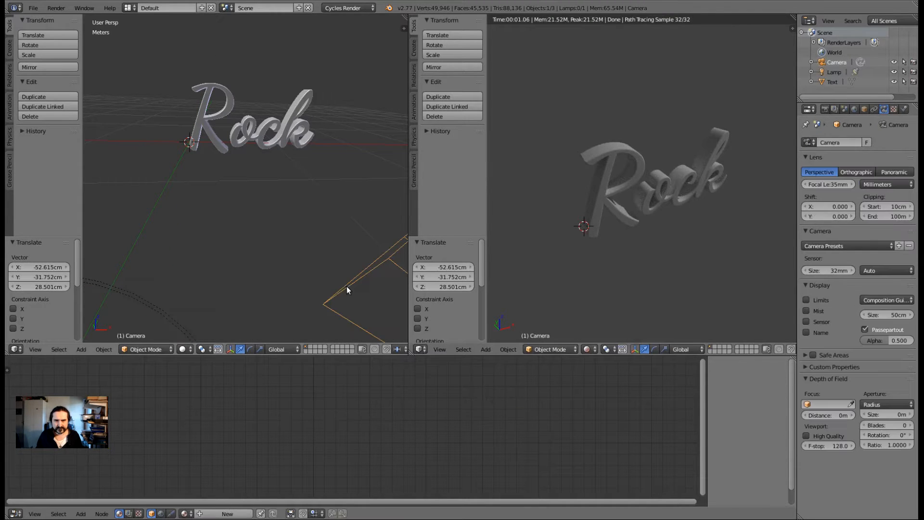
left_click(651, 290)
key("KP_0")
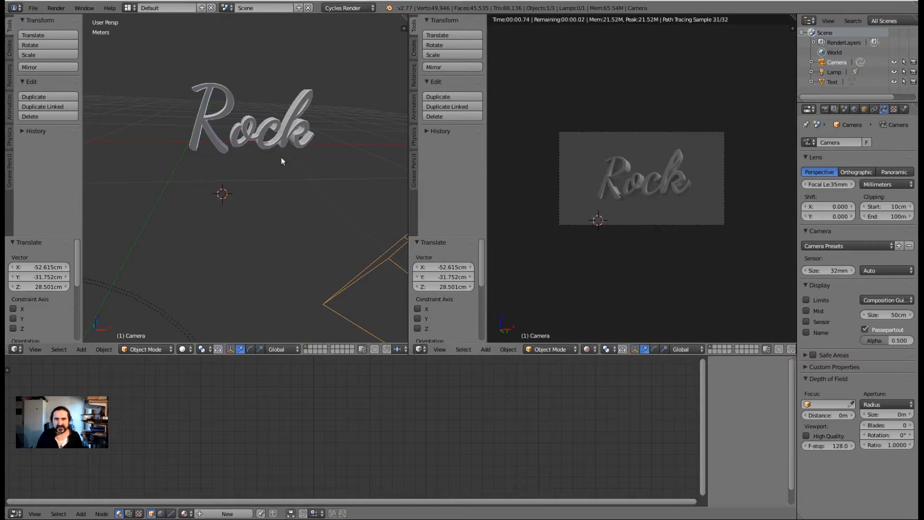
Select the Rock text and move its Diffuse BSDF node higher in the node graph to free space beneath it.
scroll(249, 60, "up", 2)
middle_click_drag(249, 60, 308, 195)
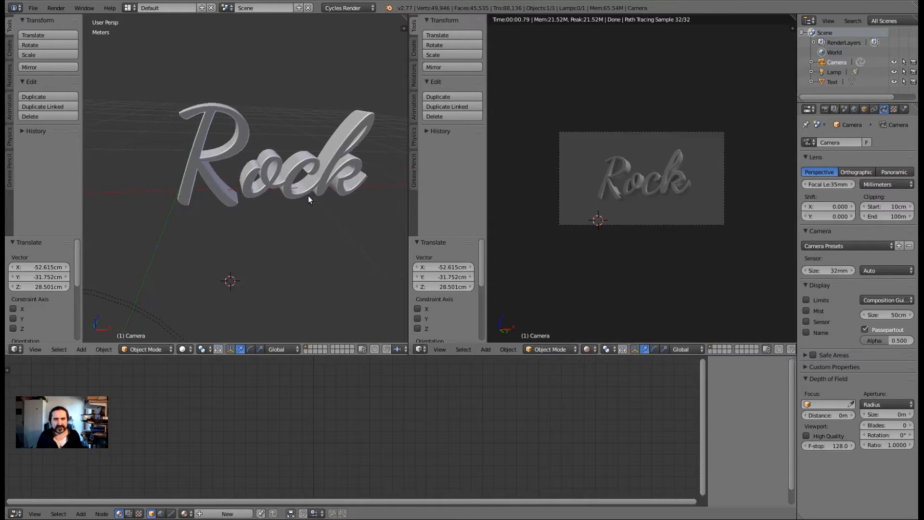
right_click(291, 171)
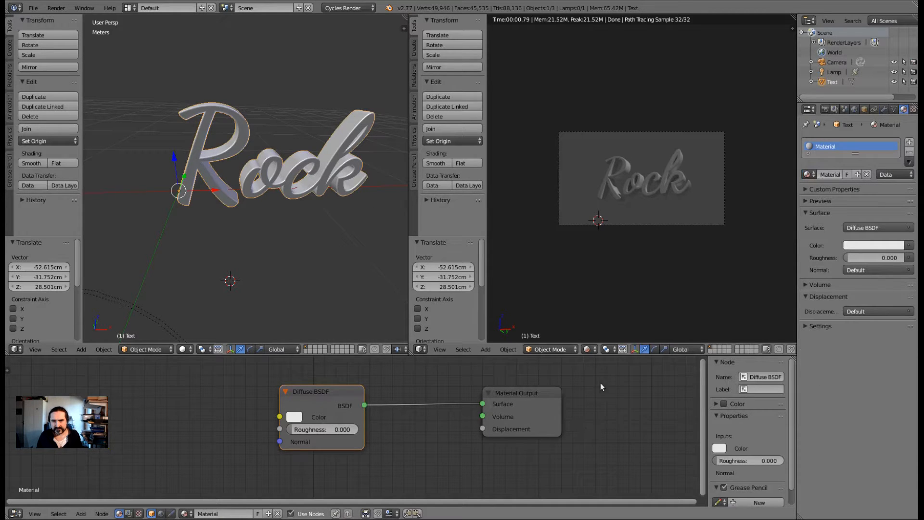
left_click_drag(339, 392, 350, 362)
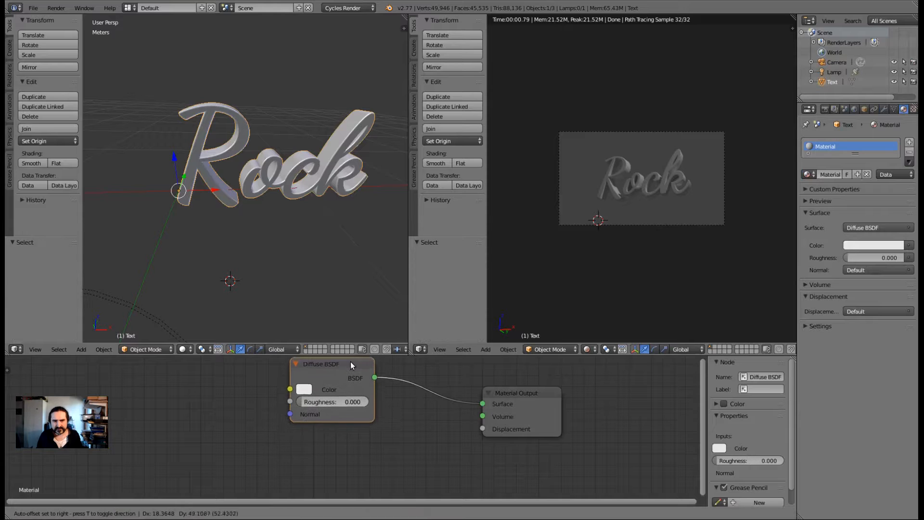
scroll(366, 476, "down", 2)
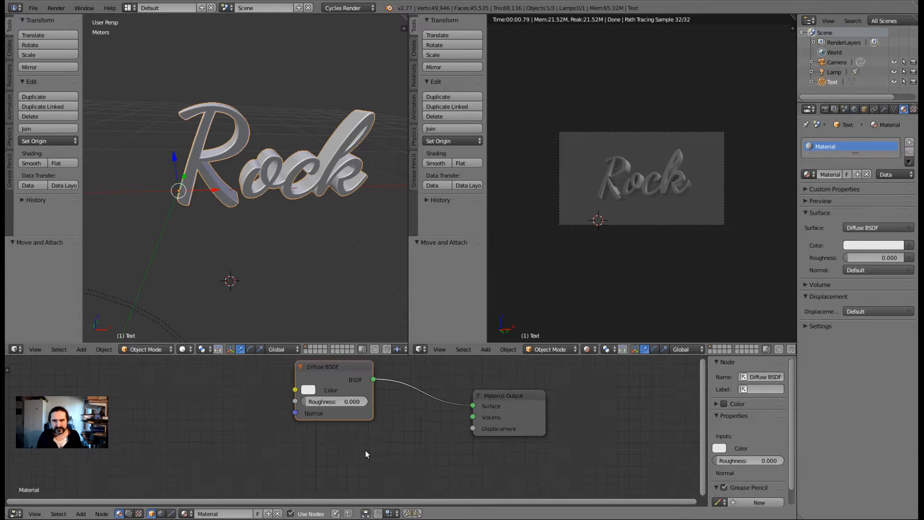
middle_click_drag(368, 469, 365, 458)
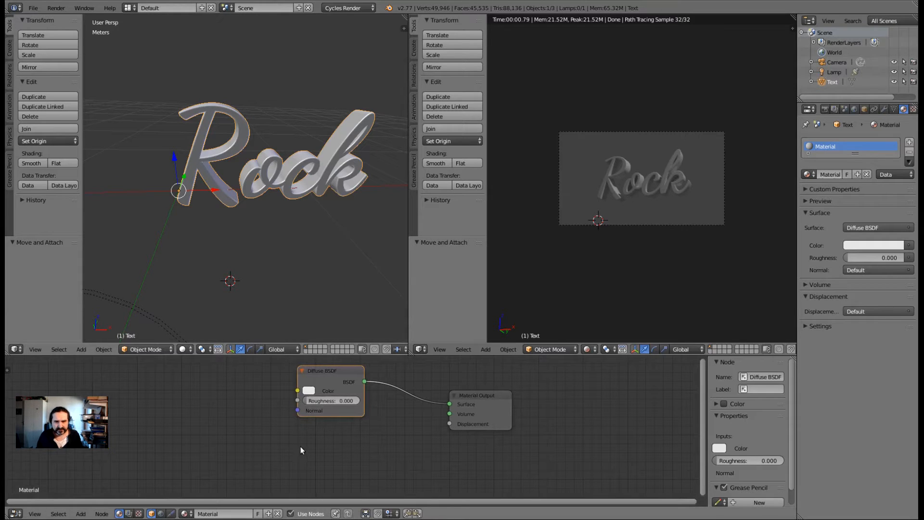
Add a Glossy BSDF shader node to the text's material and place it below the Diffuse BSDF node.
key("shift+a")
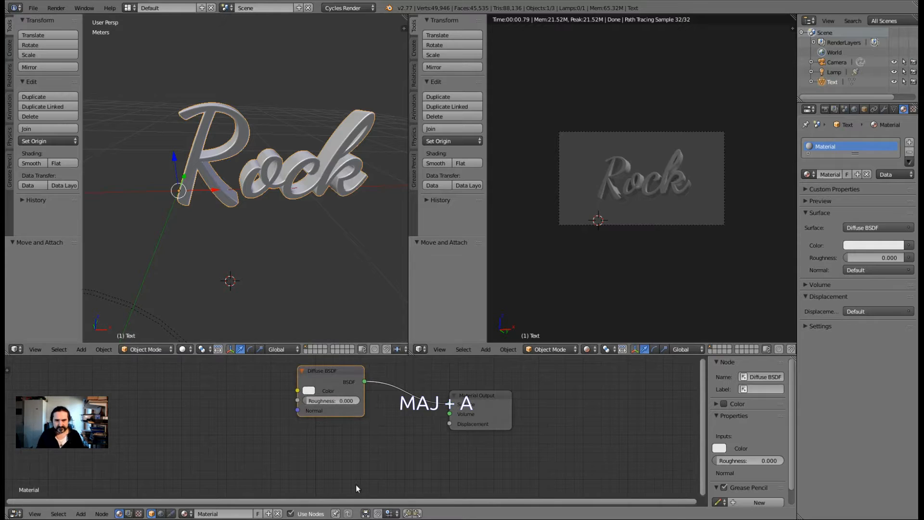
key("shift+a")
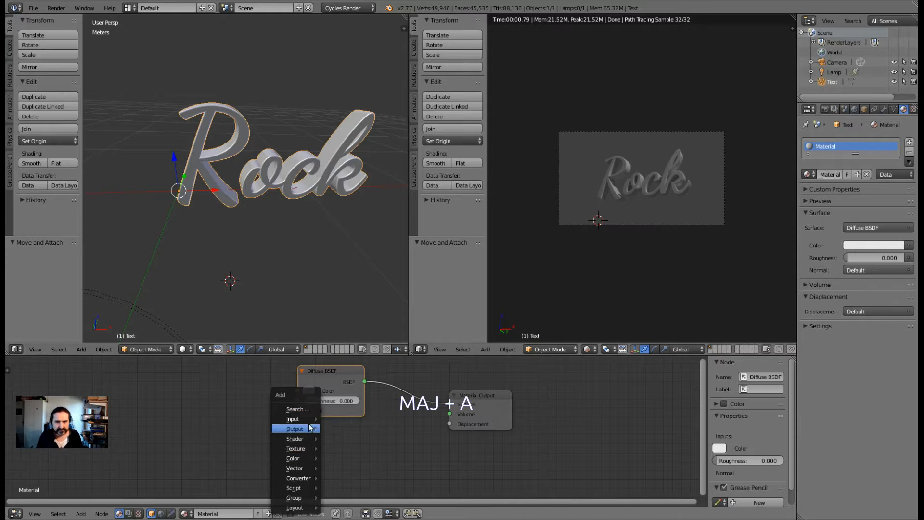
mouse_move(302, 438)
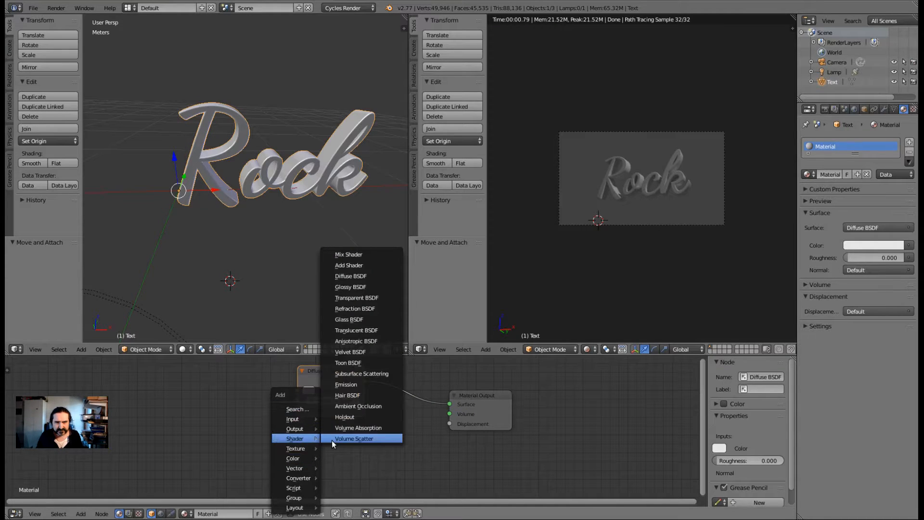
left_click(350, 285)
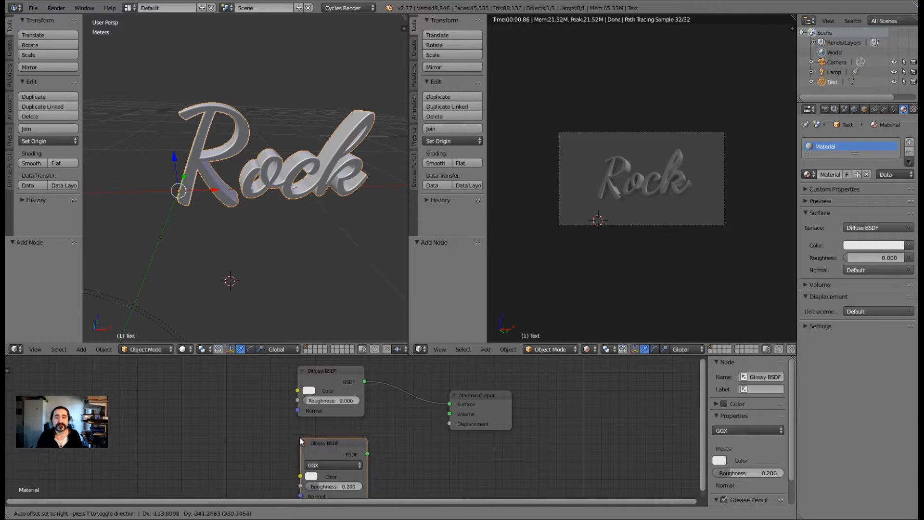
left_click(299, 438)
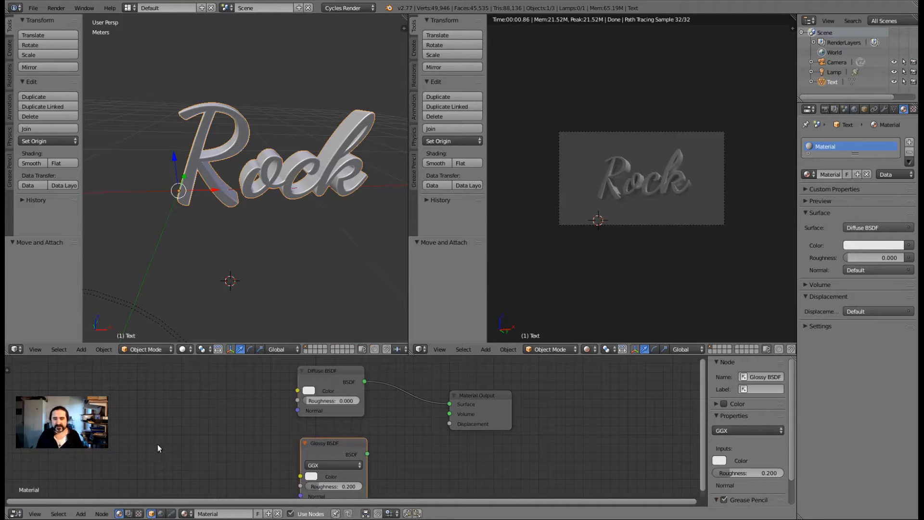
left_click(81, 350)
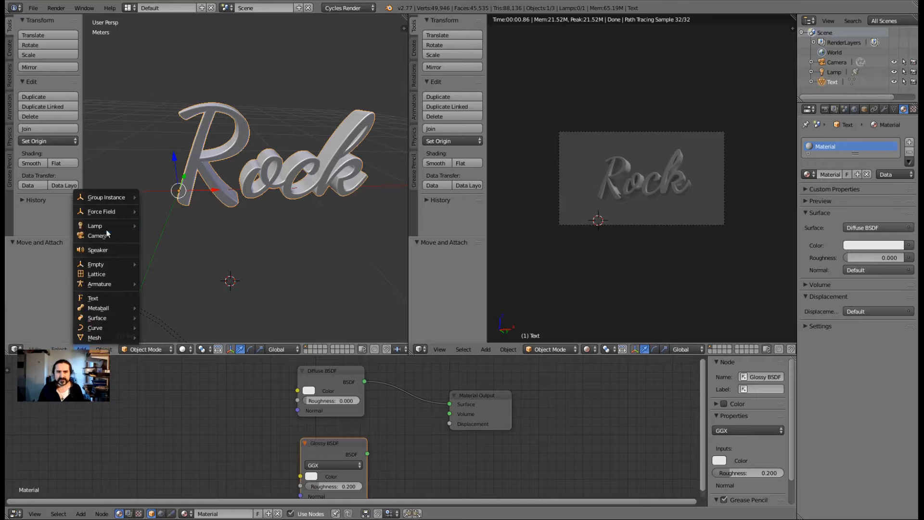
left_click(81, 349)
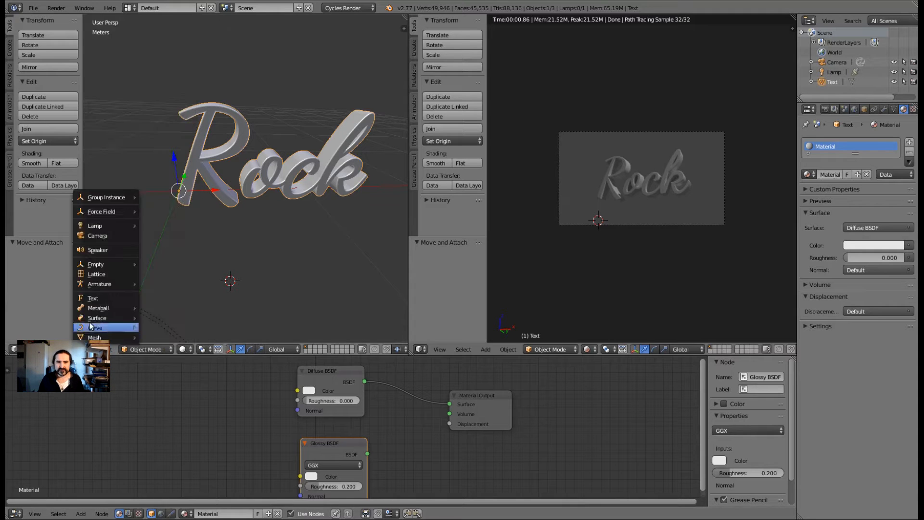
left_click(81, 514)
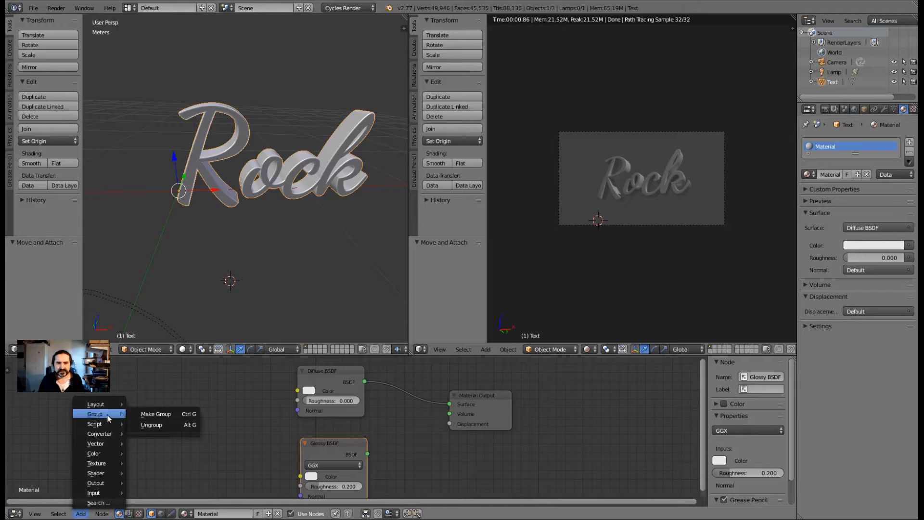
Move the Material Output node further from the shaders and the Glossy BSDF node up close beneath the Diffuse BSDF node.
mouse_move(101, 465)
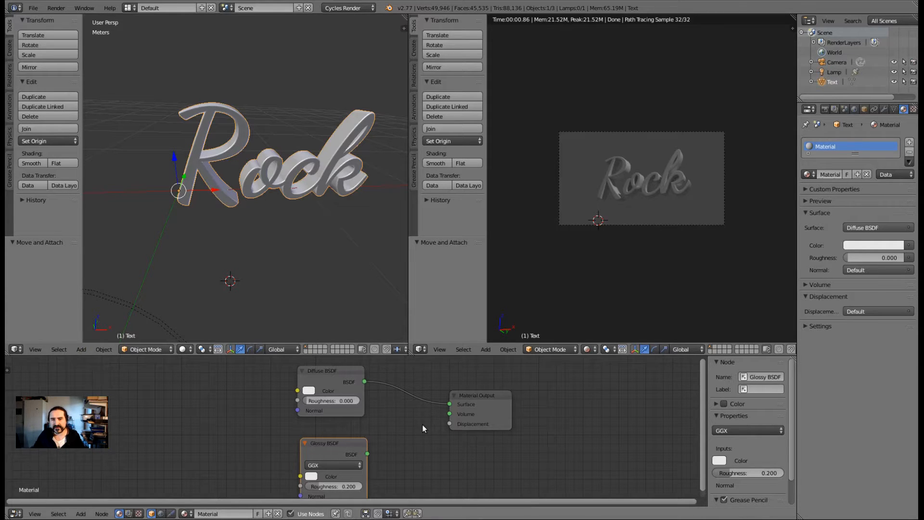
left_click(495, 394)
left_click_drag(495, 394, 565, 396)
left_click_drag(330, 443, 331, 428)
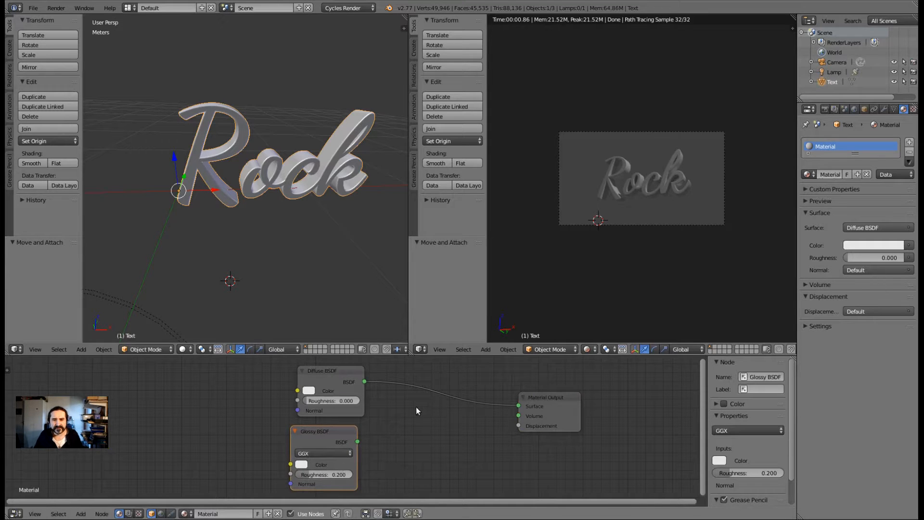
Insert a Mix Shader node between the Diffuse BSDF and Material Output, and link the Glossy BSDF to its second shader input.
key("shift+a")
mouse_move(413, 408)
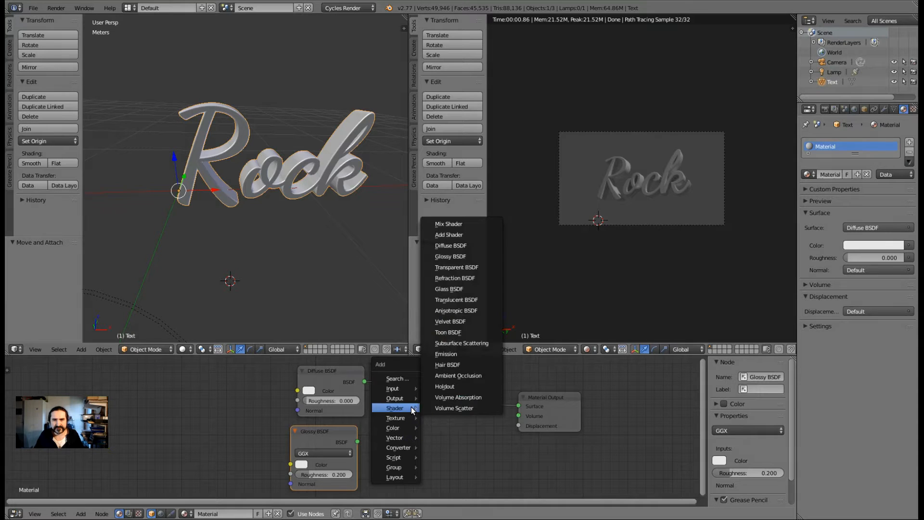
left_click(472, 225)
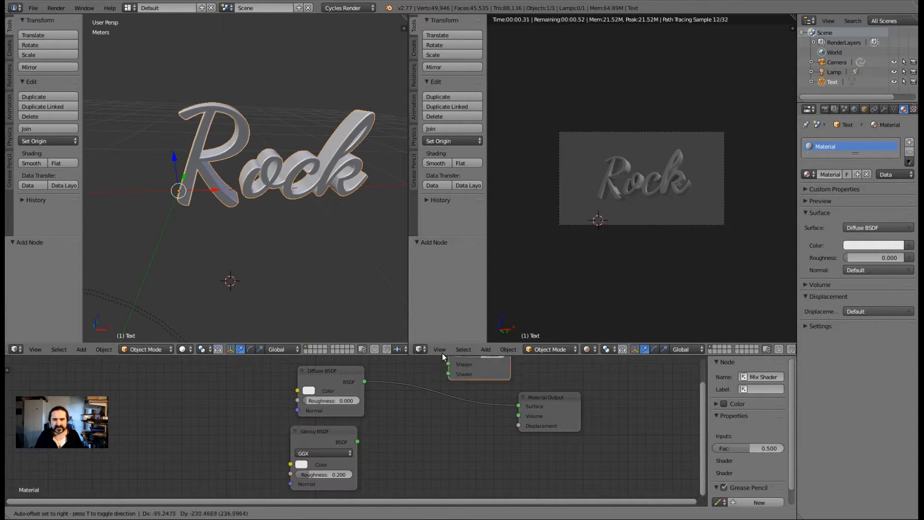
left_click(410, 397)
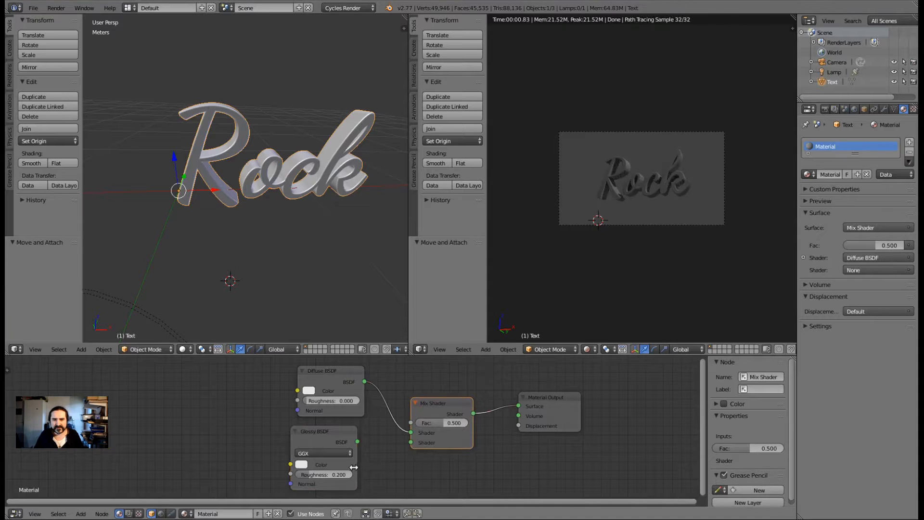
left_click_drag(358, 441, 412, 442)
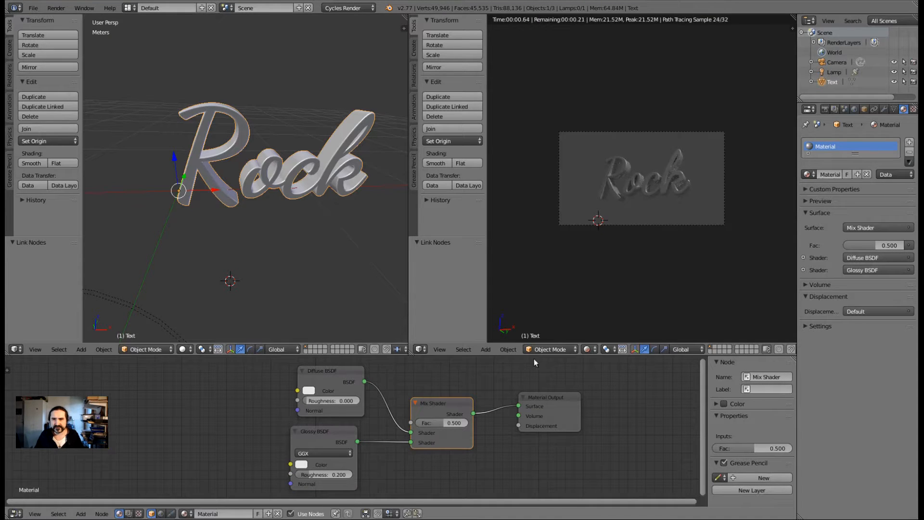
Colour the Glossy BSDF golden yellow and set the Mix Shader factor to 0.591.
key("Home")
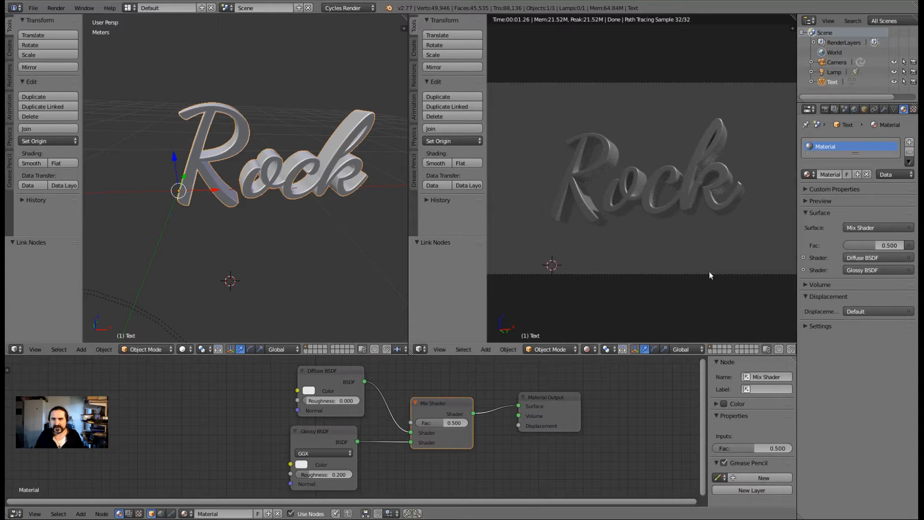
left_click(302, 466)
left_click(299, 466)
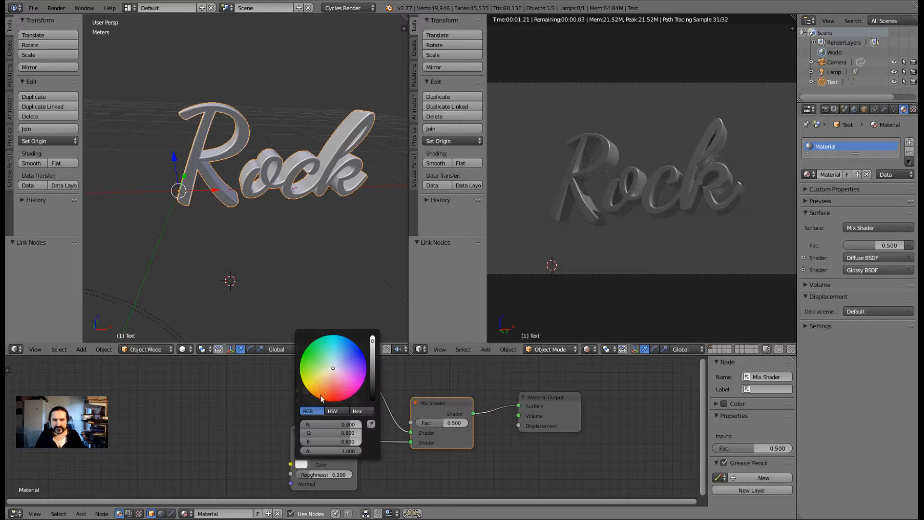
left_click_drag(316, 371, 318, 389)
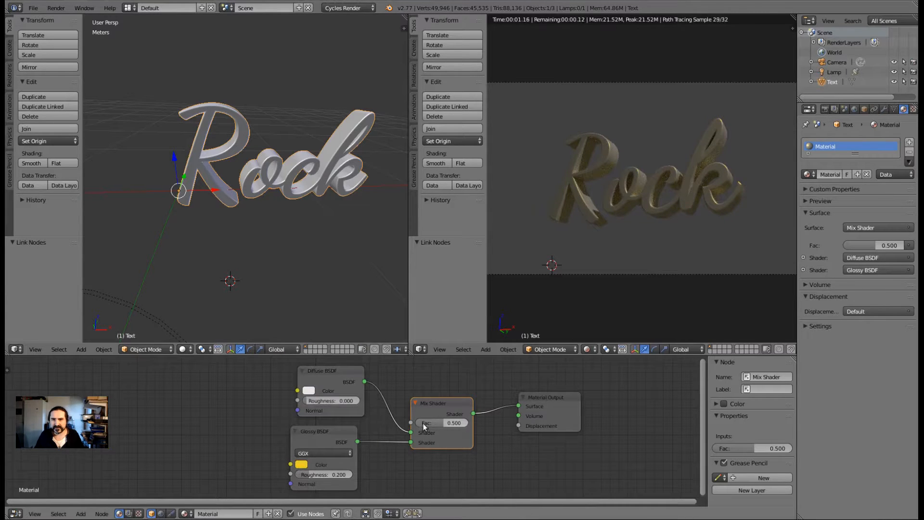
left_click_drag(423, 423, 433, 422)
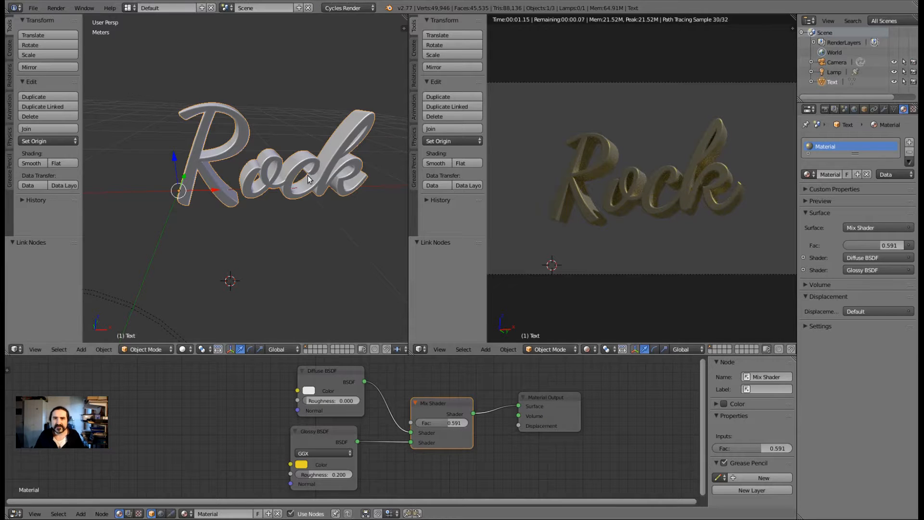
Select the spot lamp and lower it about 3.17 m along the Z axis.
scroll(269, 207, "down", 8)
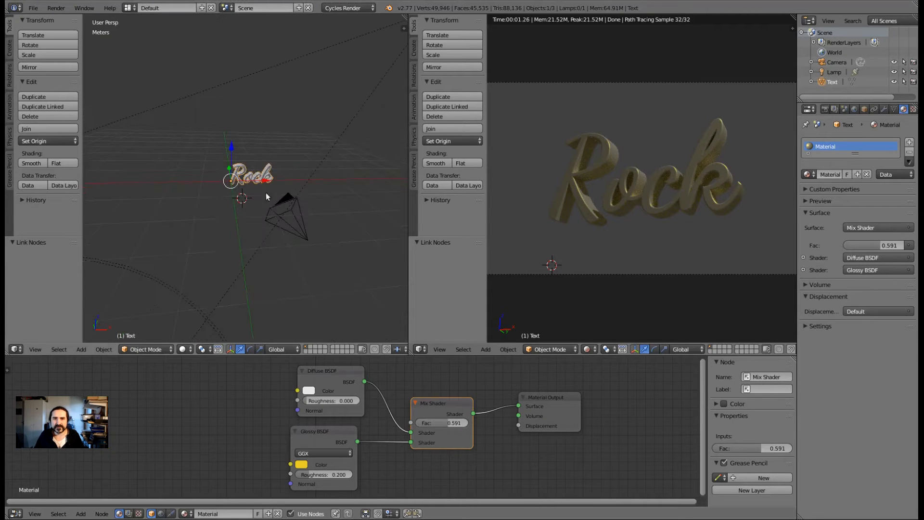
scroll(266, 192, "down", 3)
right_click(297, 159)
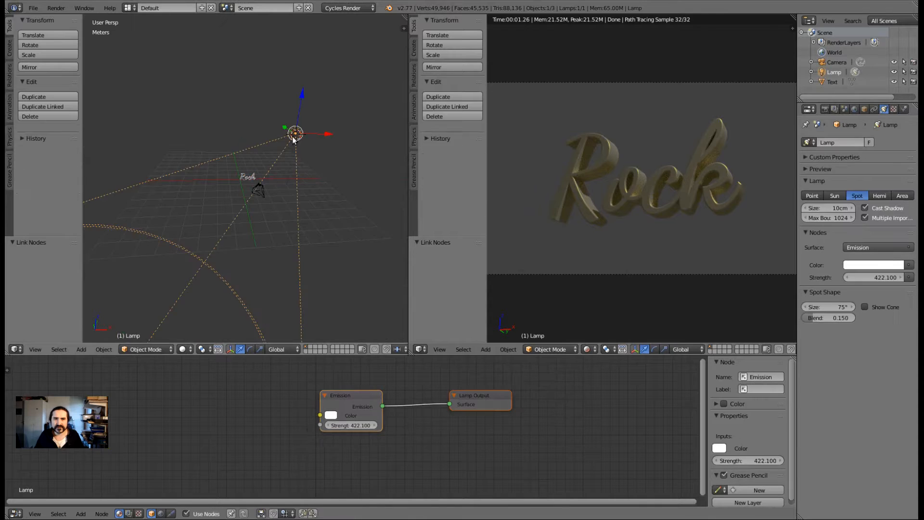
key("g")
key("z")
left_click(298, 183)
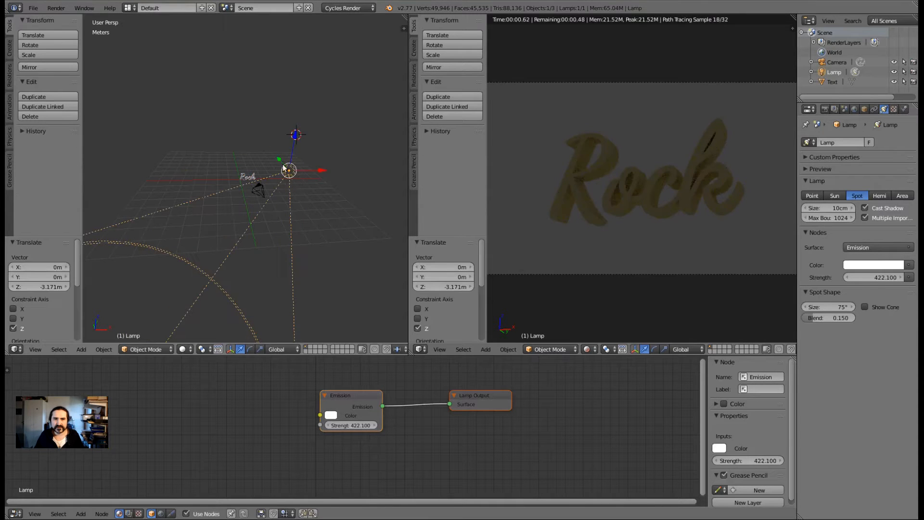
Move the spot lamp about 12.1 m in negative Y and rotate it about 45.9° to aim it at the text.
left_click_drag(279, 159, 261, 137)
middle_click_drag(354, 158, 385, 226)
left_click_drag(397, 195, 206, 204)
middle_click_drag(206, 203, 375, 226)
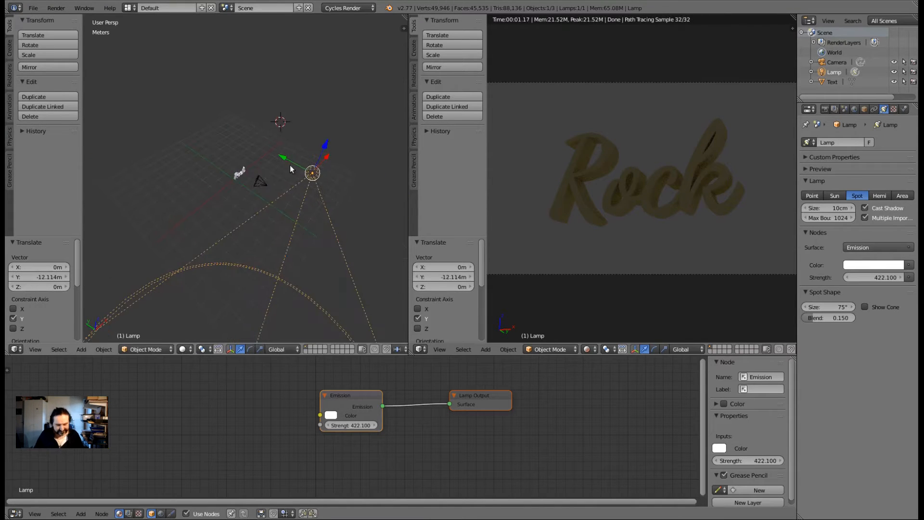
key("r")
left_click(241, 89)
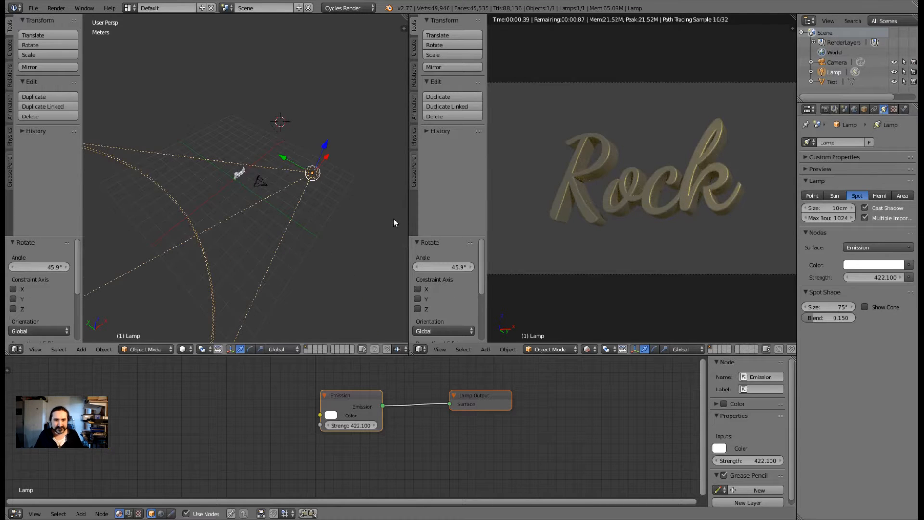
Shift the spot lamp about 2.58 m along Y and about 1.71 m in negative X to brighten the text.
middle_click_drag(396, 221, 372, 190)
left_click_drag(370, 136, 367, 126)
left_click_drag(331, 160, 278, 153)
middle_click_drag(291, 156, 251, 247)
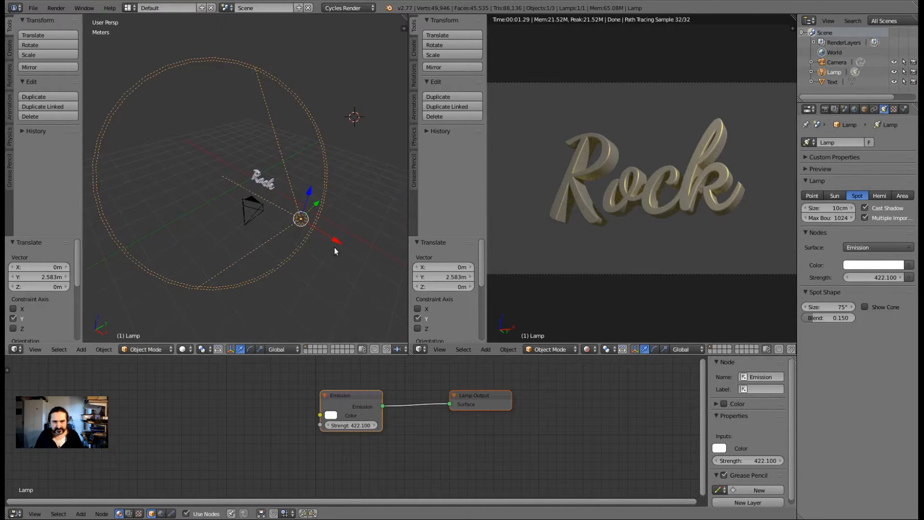
left_click_drag(333, 241, 289, 224)
Select the Rock text and set its material's Mix Shader factor to 0.718.
middle_click_drag(207, 214, 233, 210)
scroll(226, 192, "up", 4)
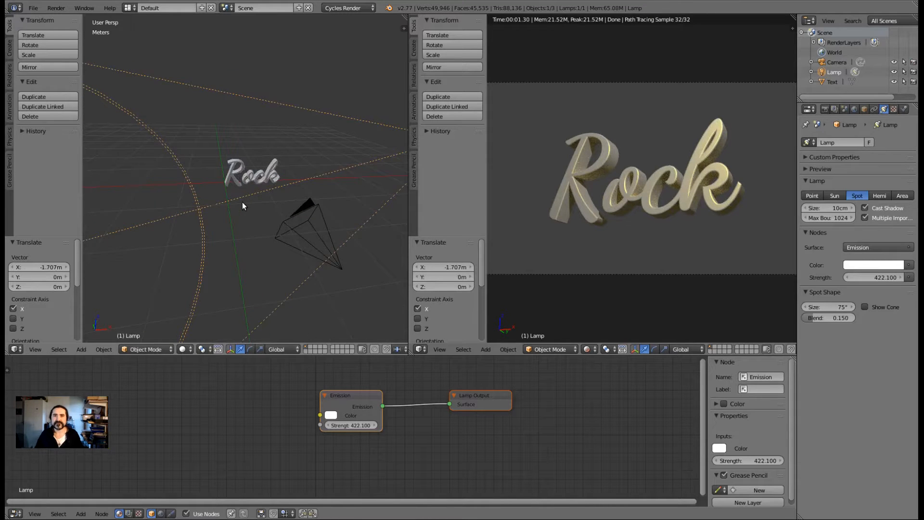
scroll(250, 185, "up", 2)
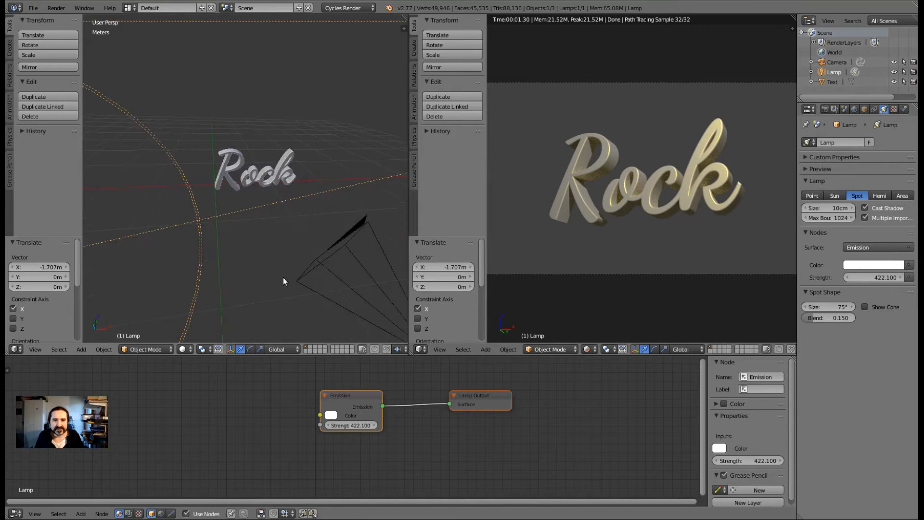
right_click_drag(409, 407, 387, 414)
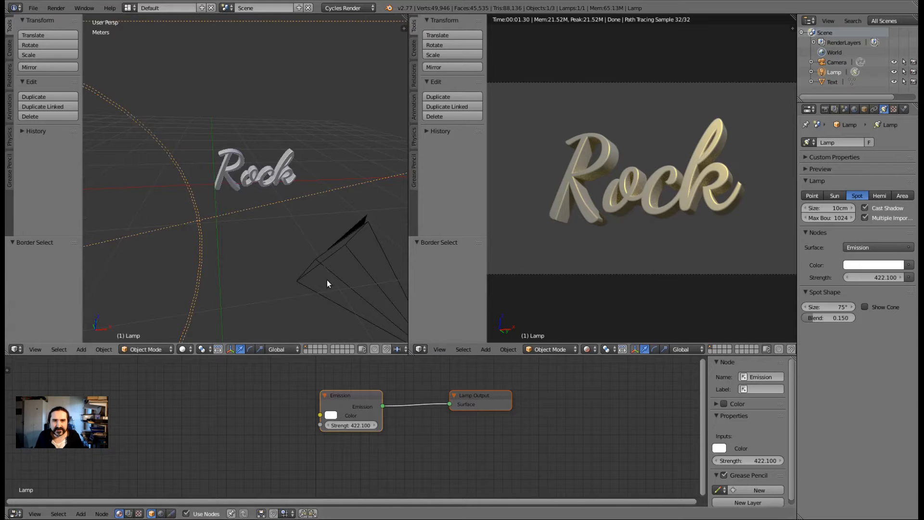
right_click(286, 182)
scroll(353, 199, "up", 4)
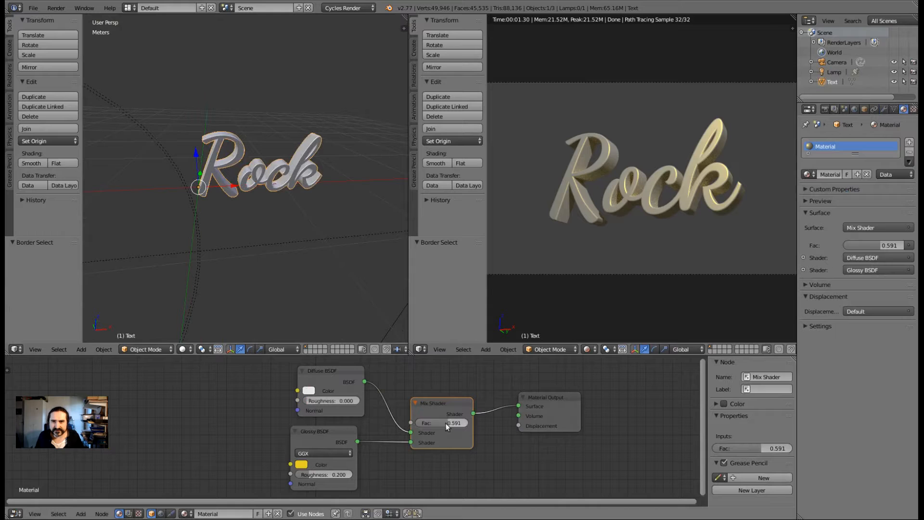
mouse_move(446, 423)
left_mouse_down()
mouse_move(438, 423)
mouse_move(462, 423)
mouse_move(452, 423)
left_mouse_up()
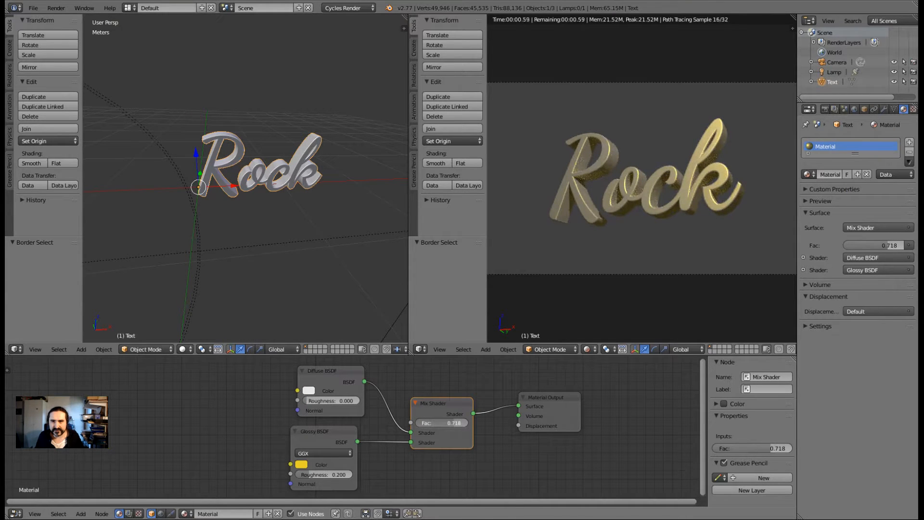
Enable the Transparent film option in the render settings.
middle_click_drag(327, 236, 291, 220)
scroll(291, 220, "up", 1)
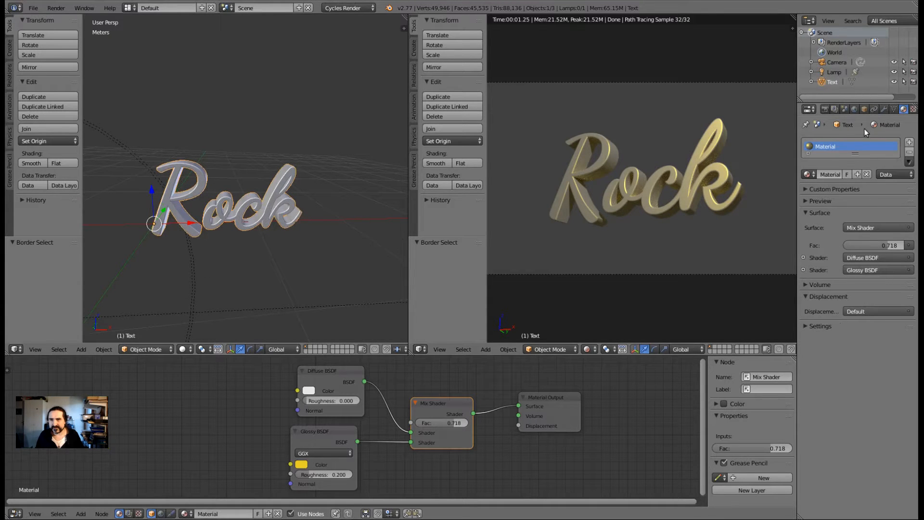
left_click(844, 110)
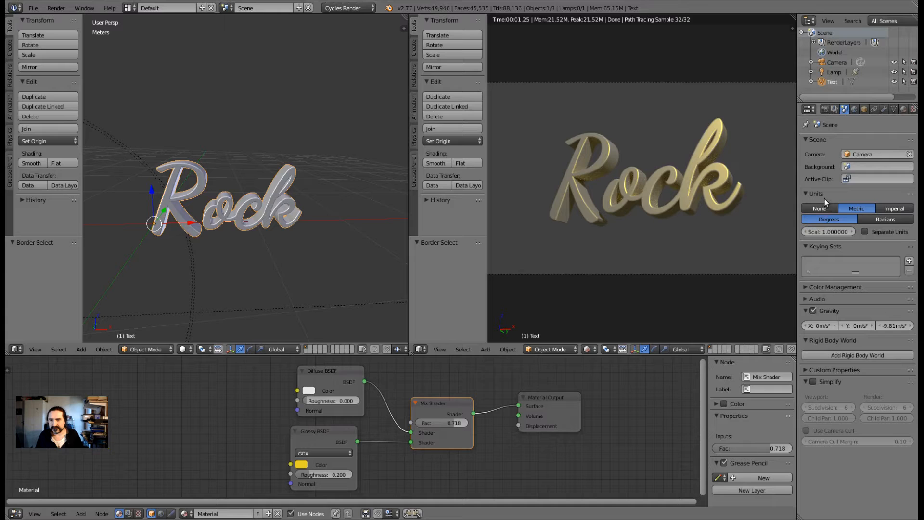
left_click(825, 109)
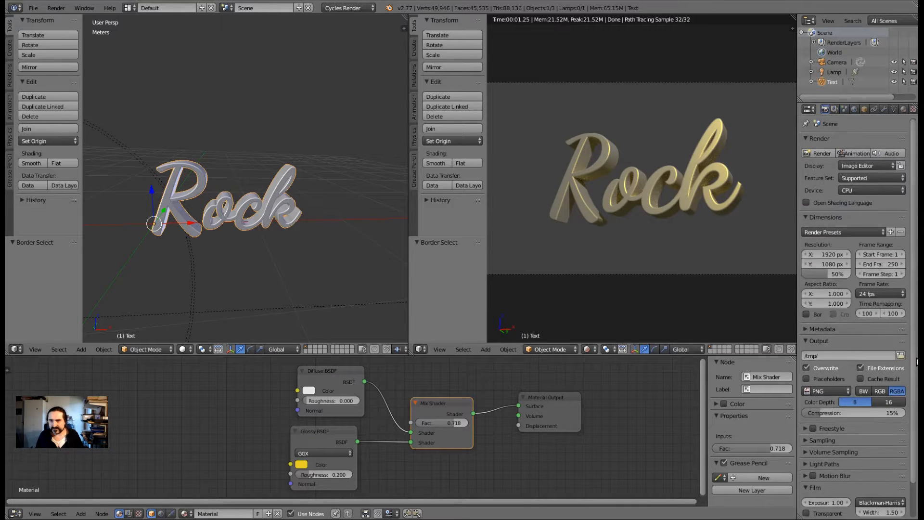
scroll(915, 376, "down", 3)
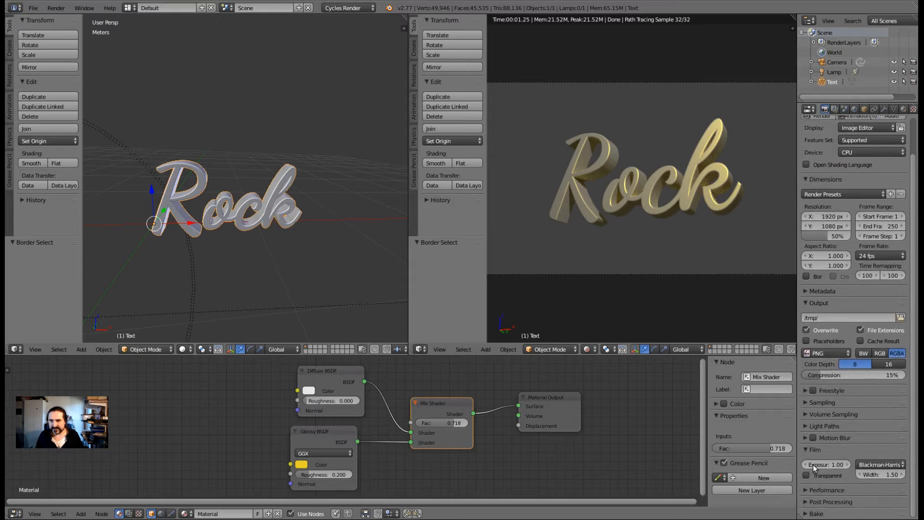
left_click(805, 475)
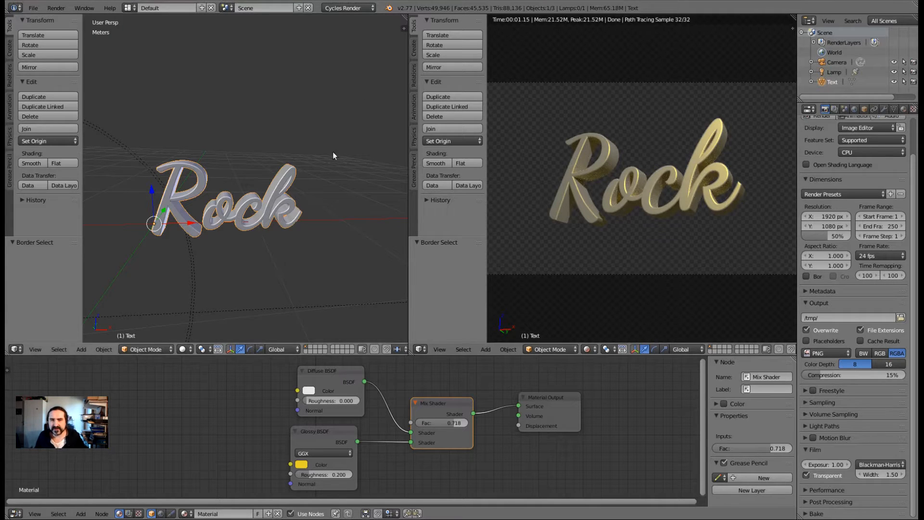
Apply the Jau-Rapido sampling preset with Branched Path tracing and render the image.
middle_click_drag(223, 167, 276, 187)
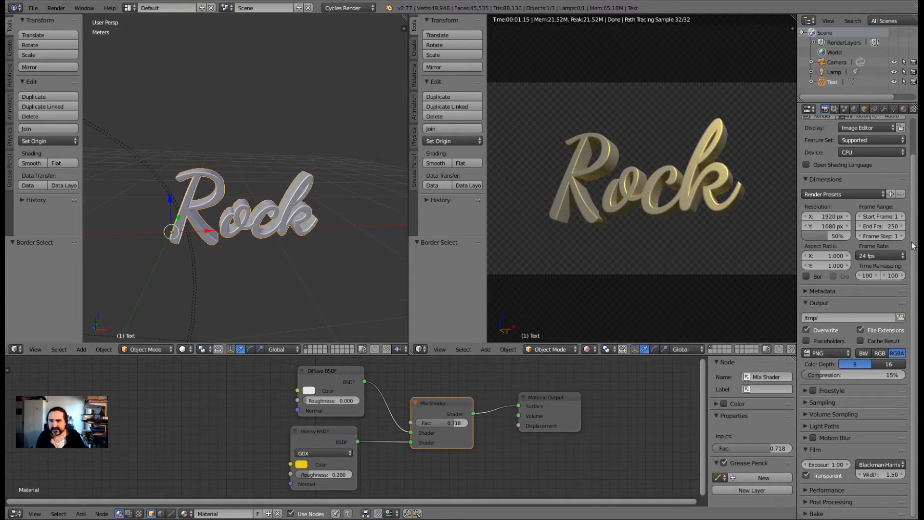
left_click(828, 403)
scroll(915, 402, "down", 4)
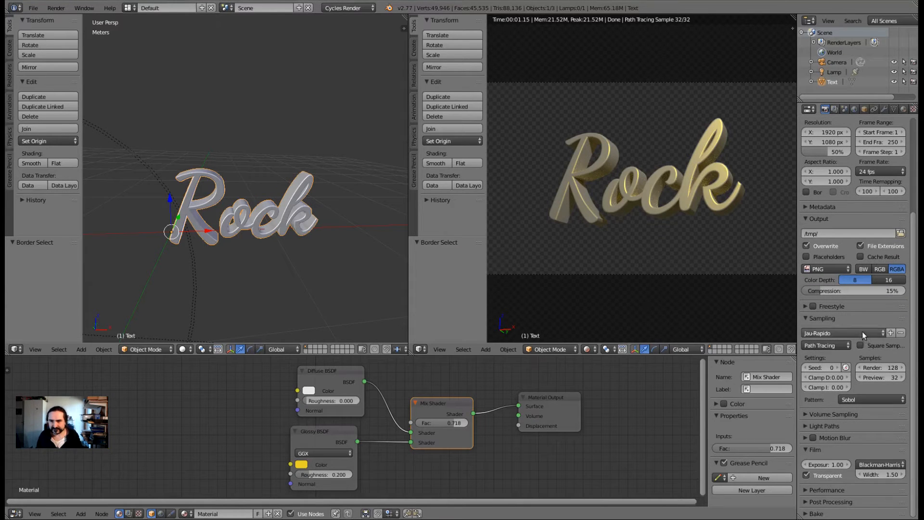
left_click(862, 331)
left_click(849, 353)
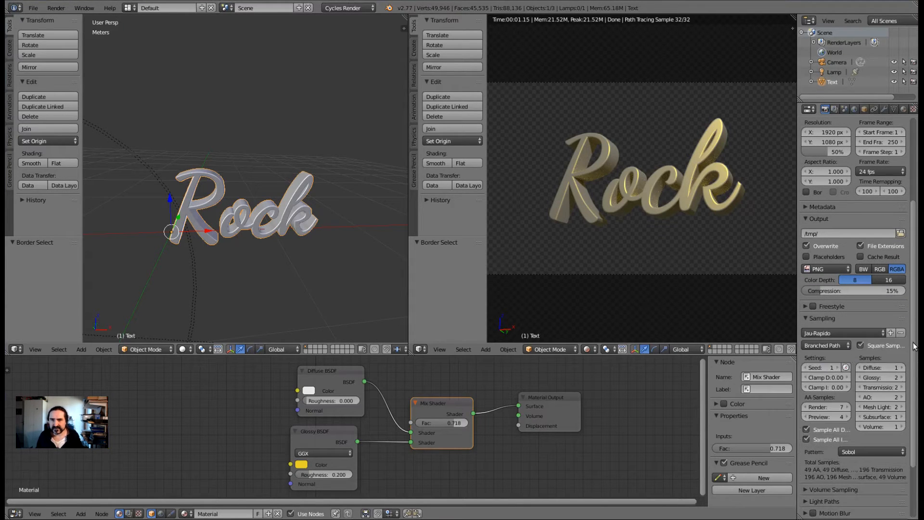
scroll(915, 363, "down", 1)
scroll(680, 236, "up", 1)
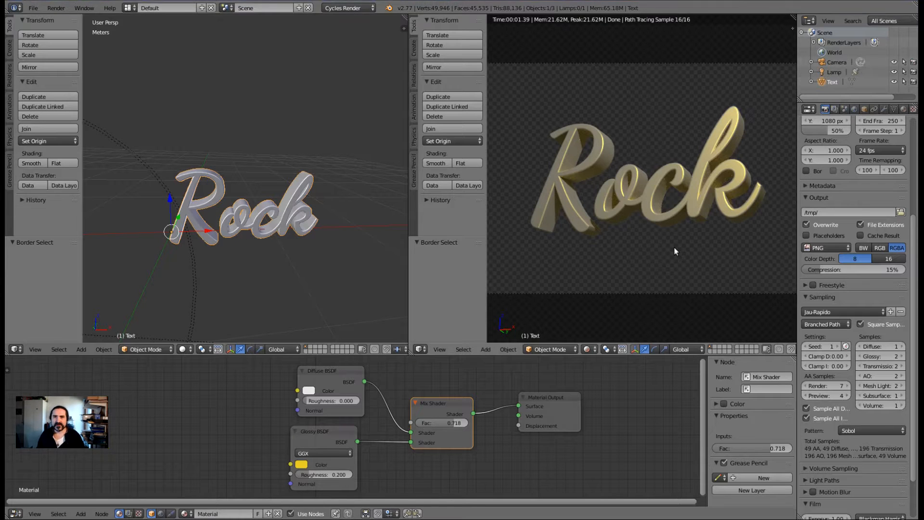
key("F12")
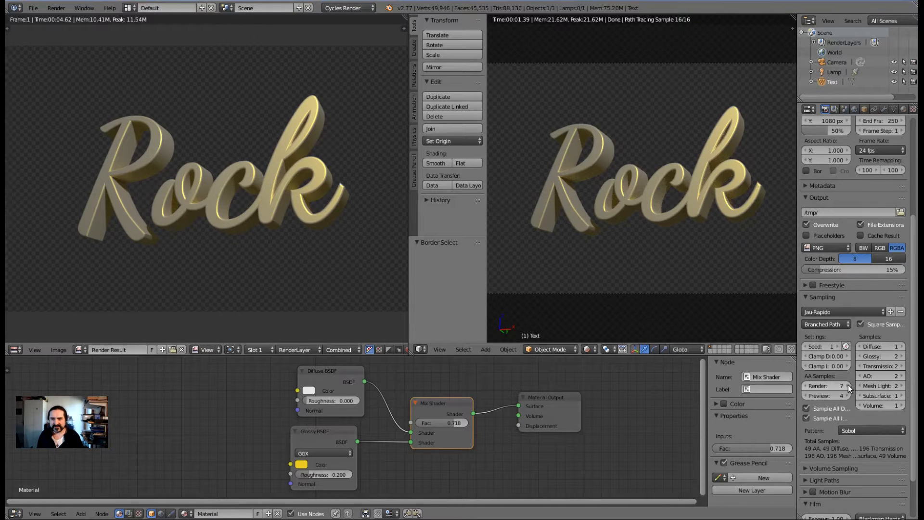
Set the AA render samples to 9 and render the image again.
left_click(833, 325)
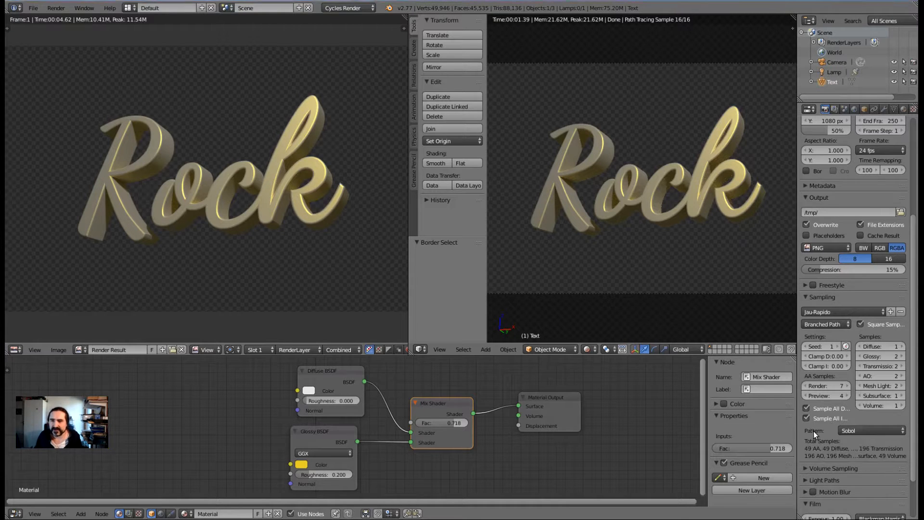
left_click(847, 385)
left_click(848, 385)
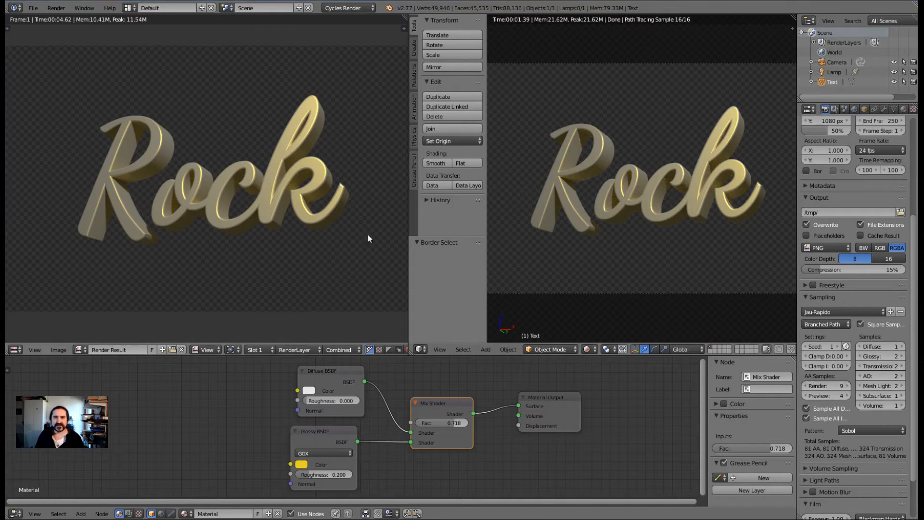
key("F12")
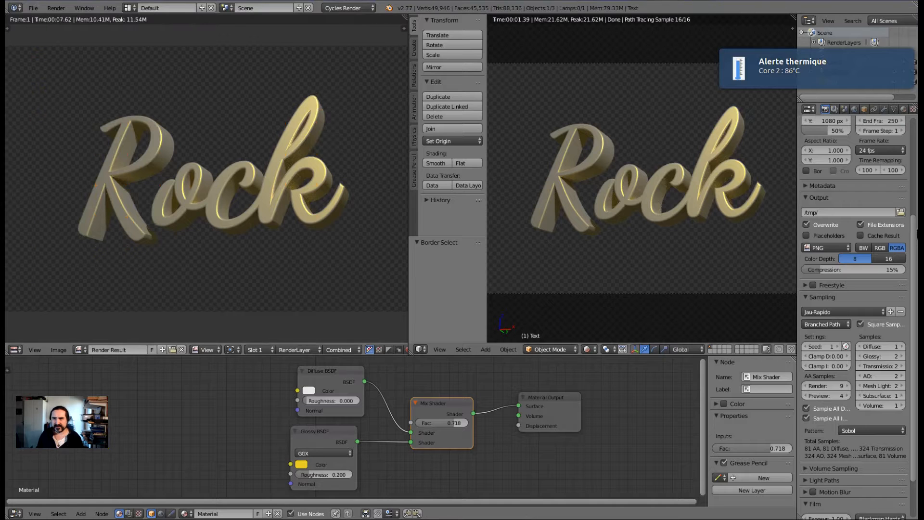
scroll(913, 234, "up", 8)
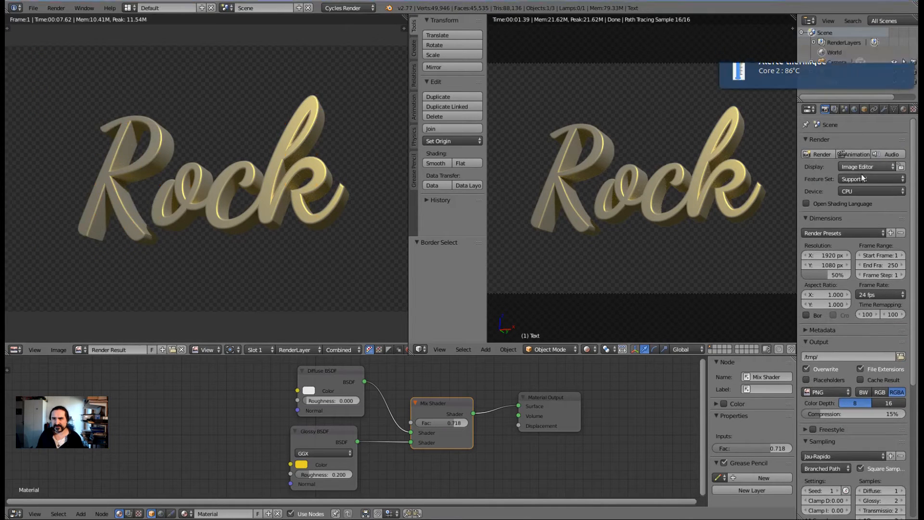
Set the Cycles render device to GPU Compute and try to render the image.
left_click(863, 191)
left_click(859, 168)
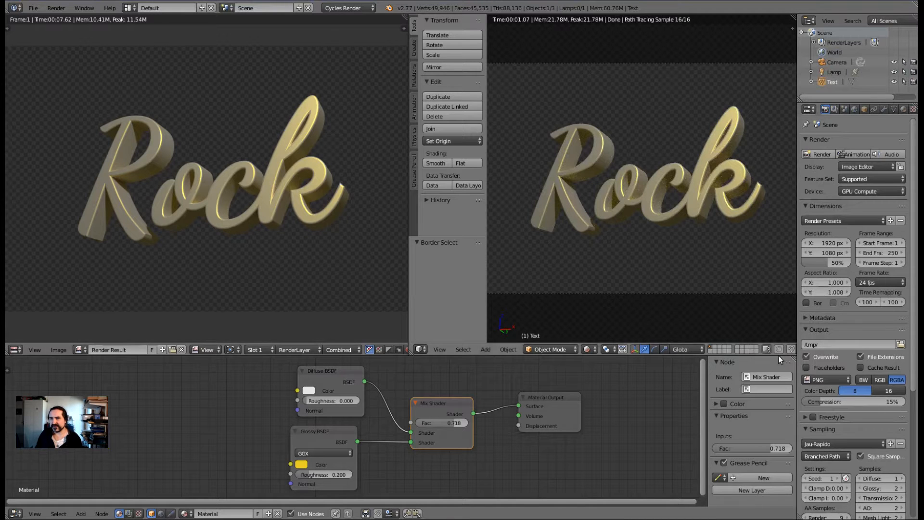
left_click_drag(913, 337, 914, 470)
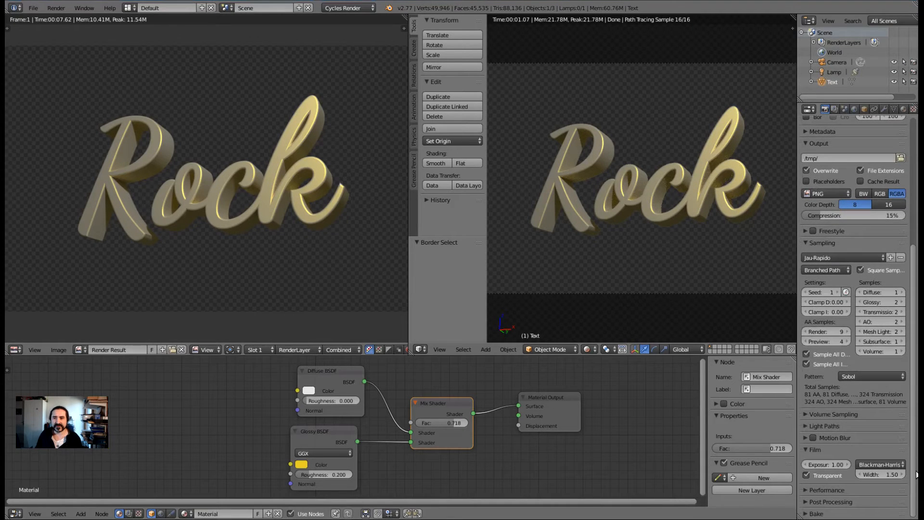
key("F12")
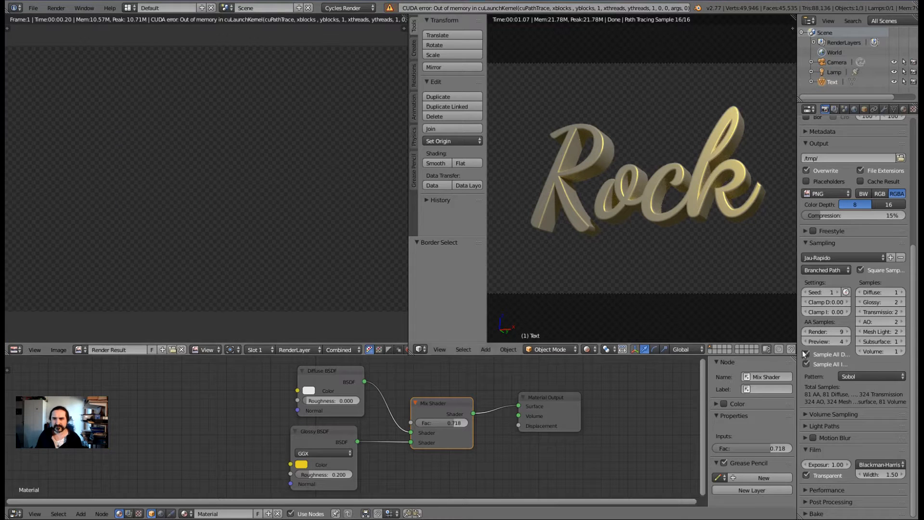
Set the AA render samples to 7 and try to render the image again.
left_click(805, 332)
key("F12")
key("F12")
Switch the camera viewport from Rendered to Material shading and render the image.
left_click(556, 347)
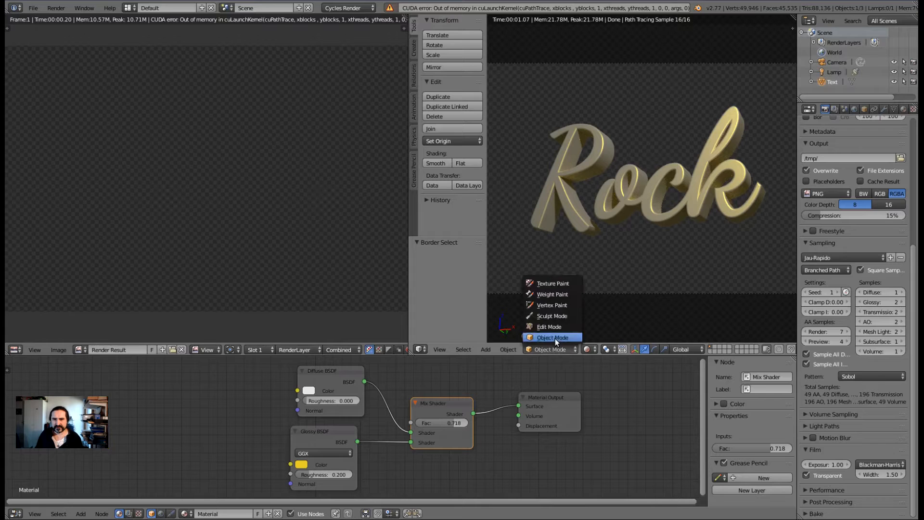
left_click(555, 339)
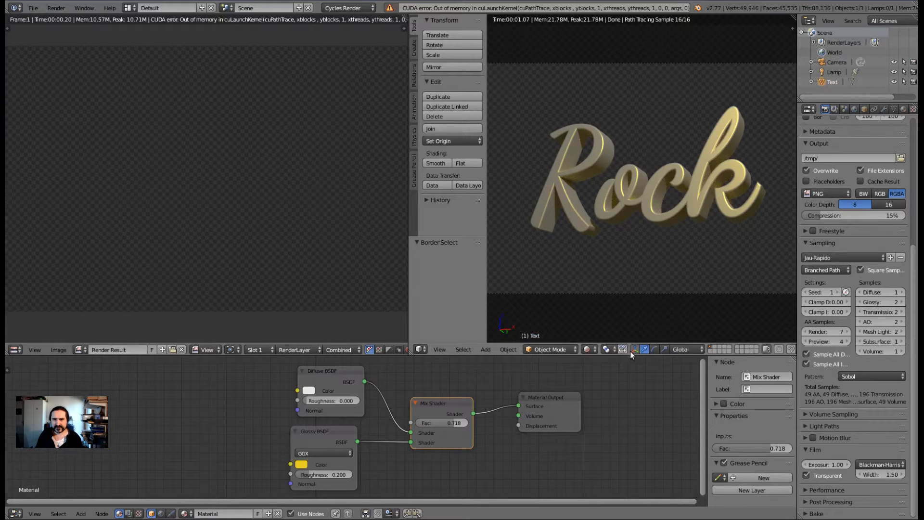
left_click(587, 348)
left_click(620, 293)
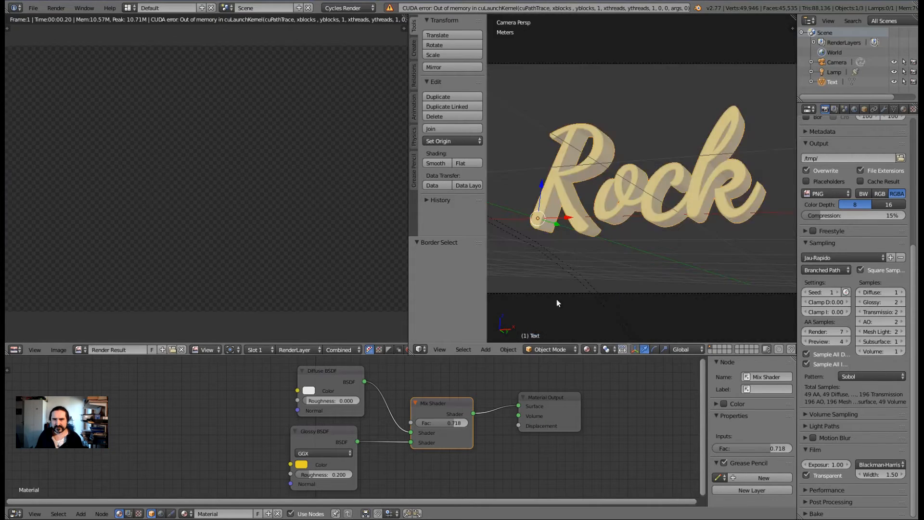
key("F12")
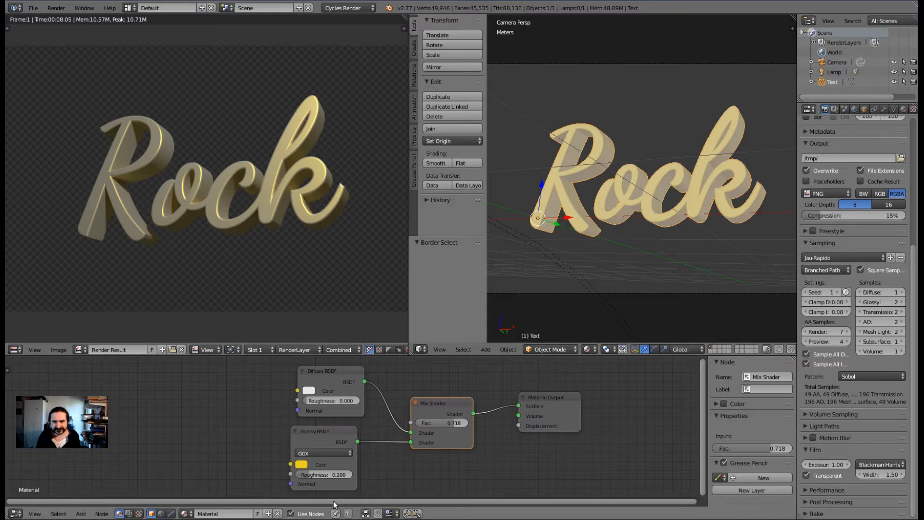
Rearrange the Diffuse, Glossy and Material Output nodes to free space below the Glossy BSDF node.
middle_click_drag(439, 470, 462, 457)
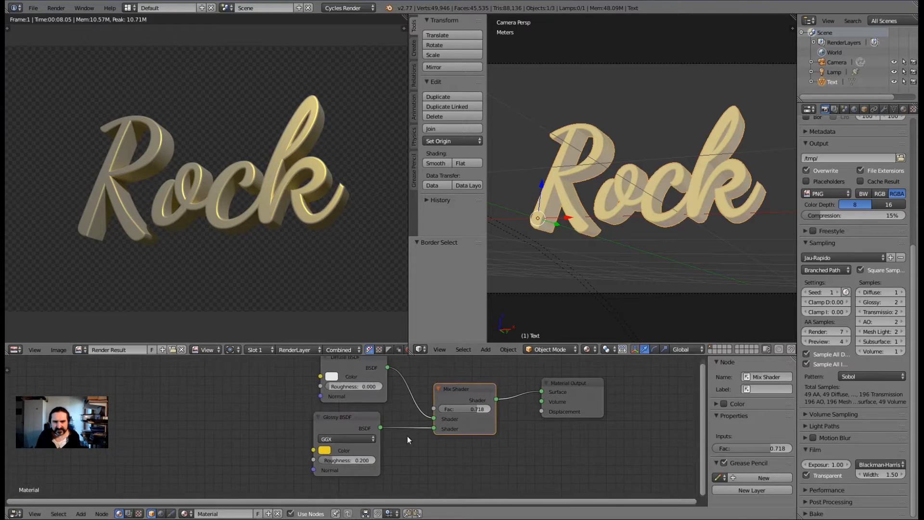
left_click_drag(341, 419, 349, 425)
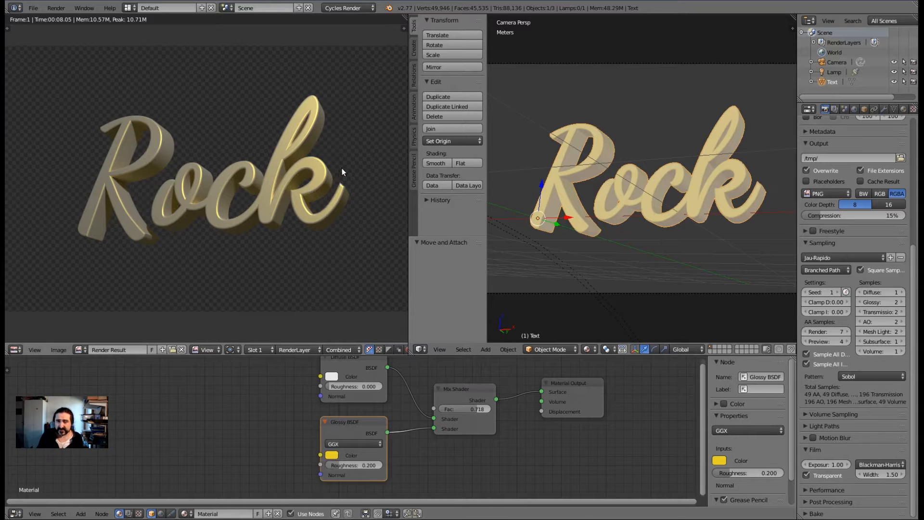
scroll(281, 435, "down", 2)
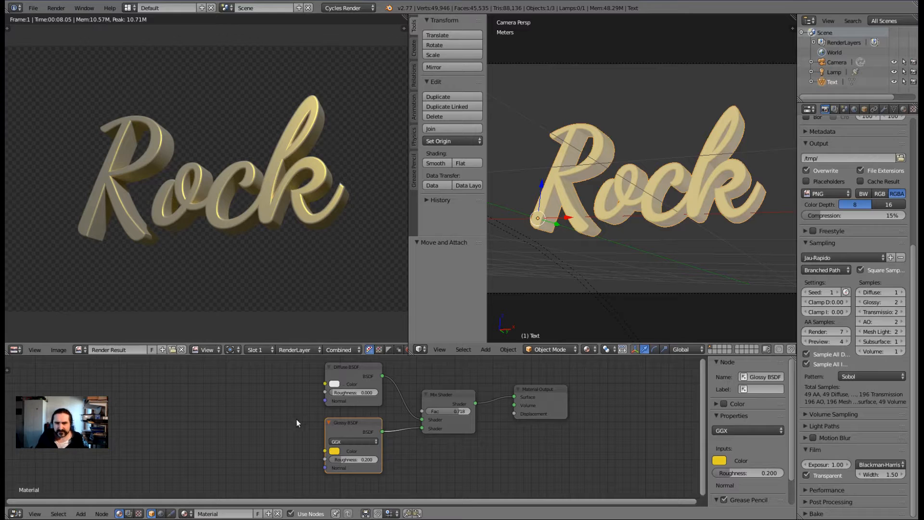
scroll(296, 419, "down", 1)
middle_click_drag(330, 399, 353, 411)
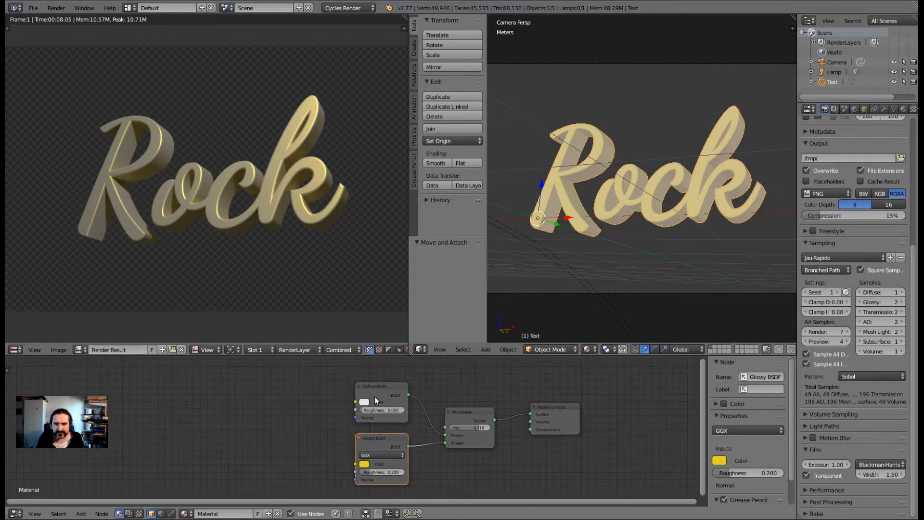
left_click_drag(379, 386, 379, 360)
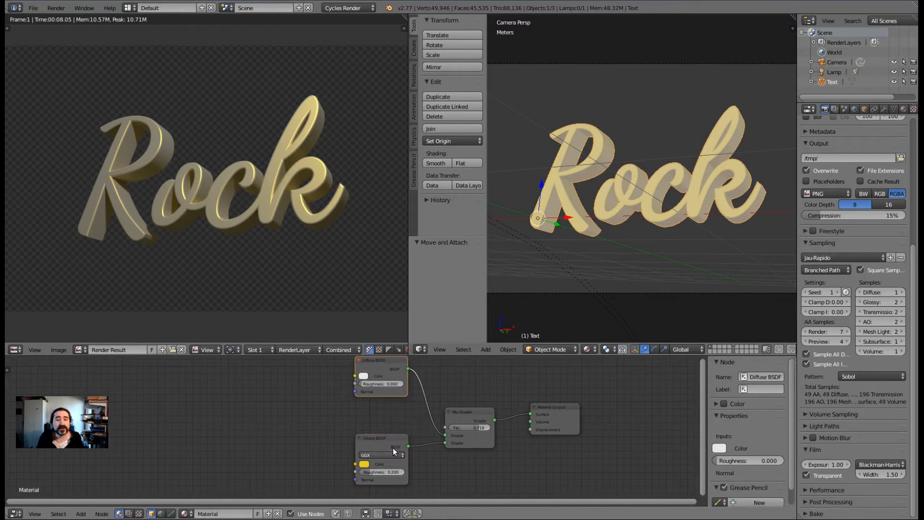
left_click_drag(393, 448, 391, 410)
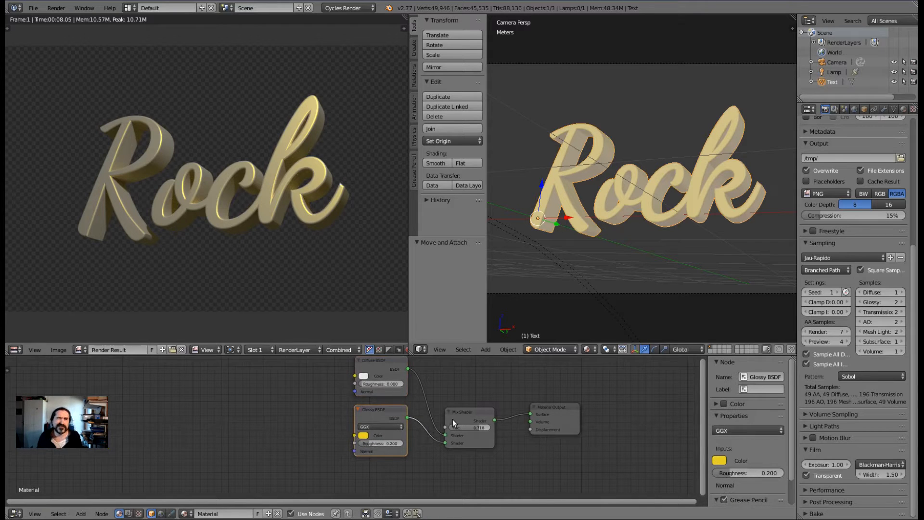
scroll(322, 482, "down", 1)
middle_click_drag(319, 464, 337, 428)
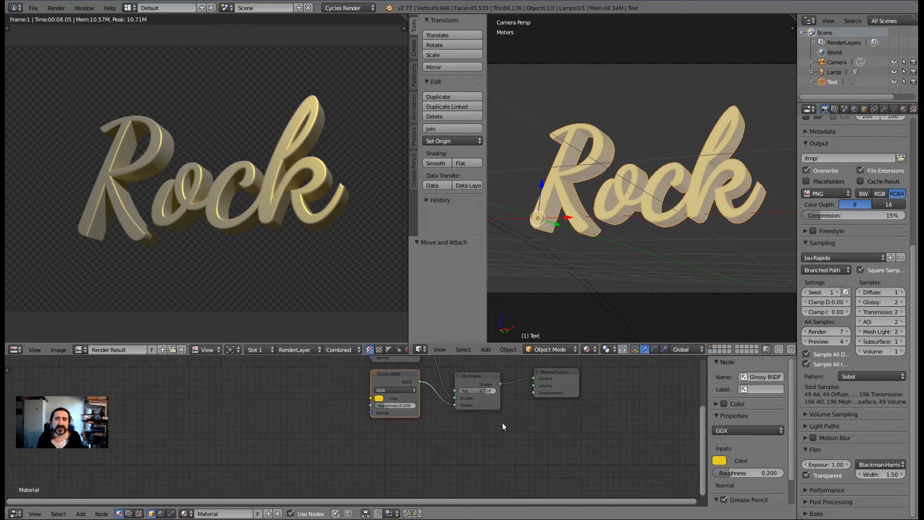
left_click_drag(560, 378, 555, 420)
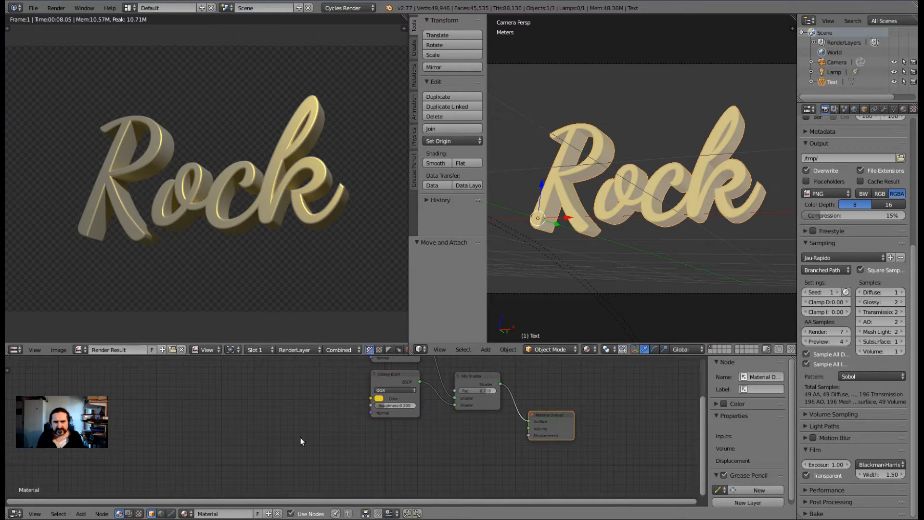
Add a Noise Texture node below the Glossy BSDF node in the Rock text's material.
key("a")
key("shift+a")
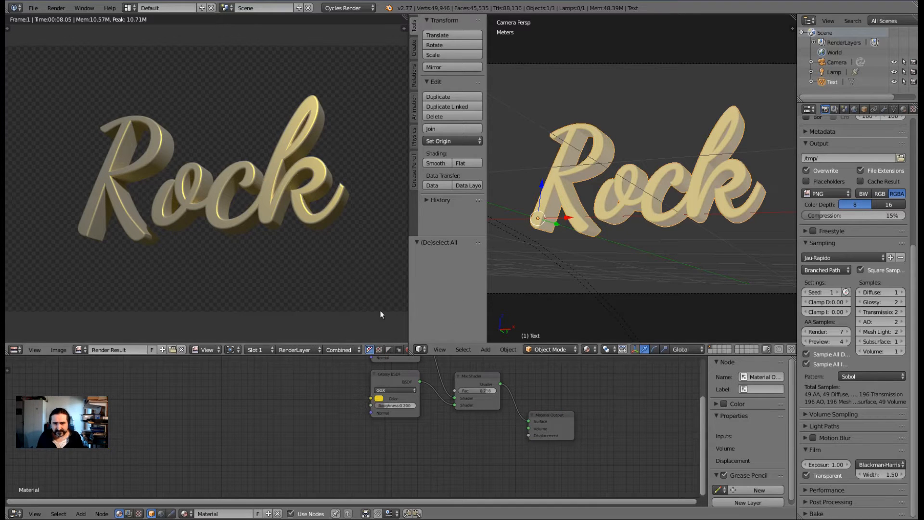
key("shift+a")
mouse_move(344, 468)
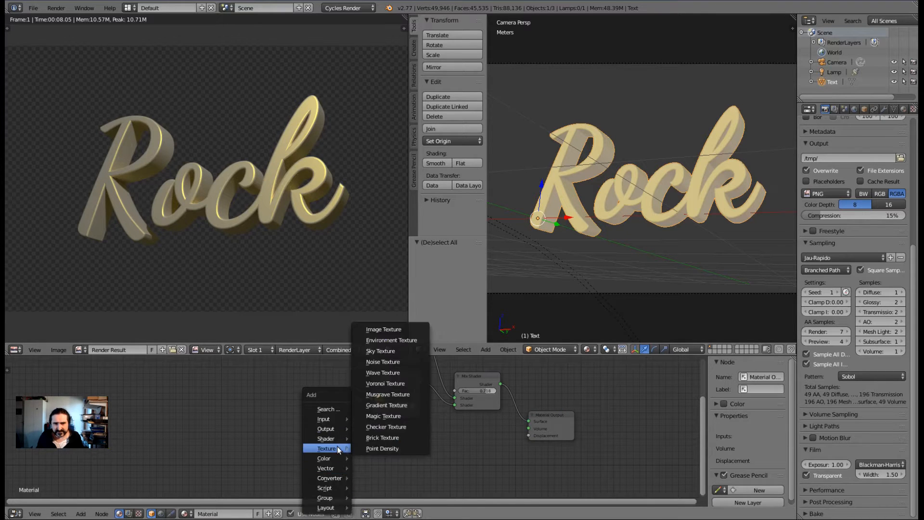
mouse_move(330, 442)
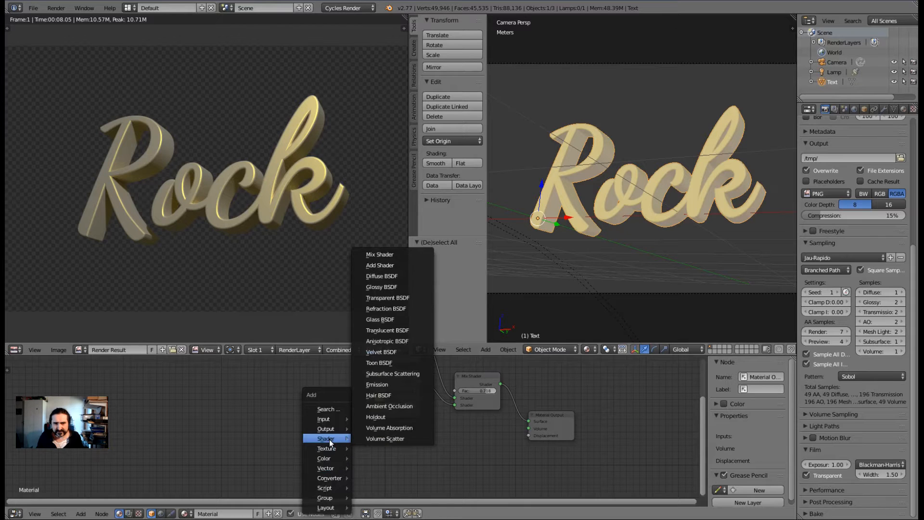
mouse_move(353, 452)
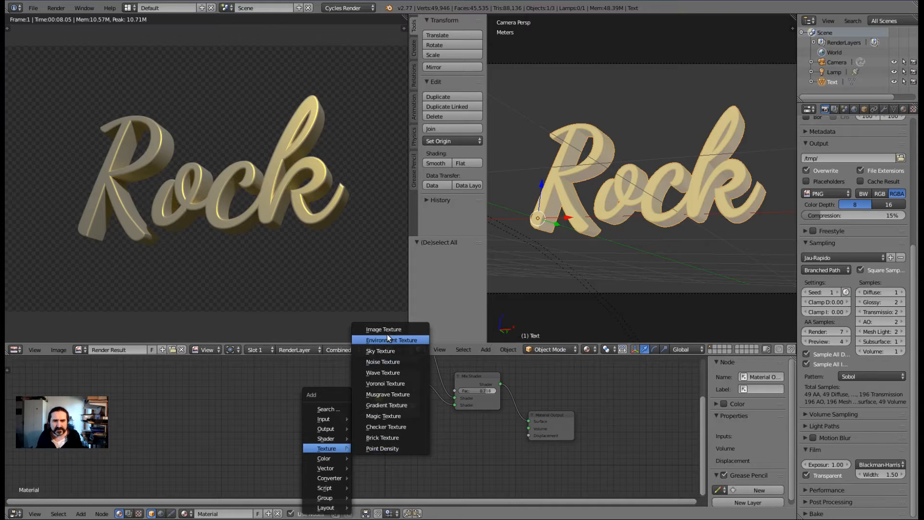
left_click(395, 361)
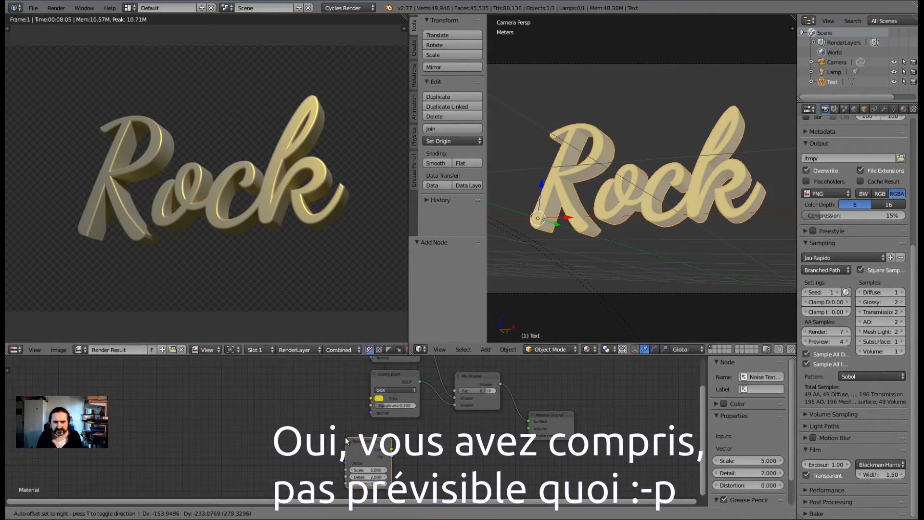
left_click(348, 437)
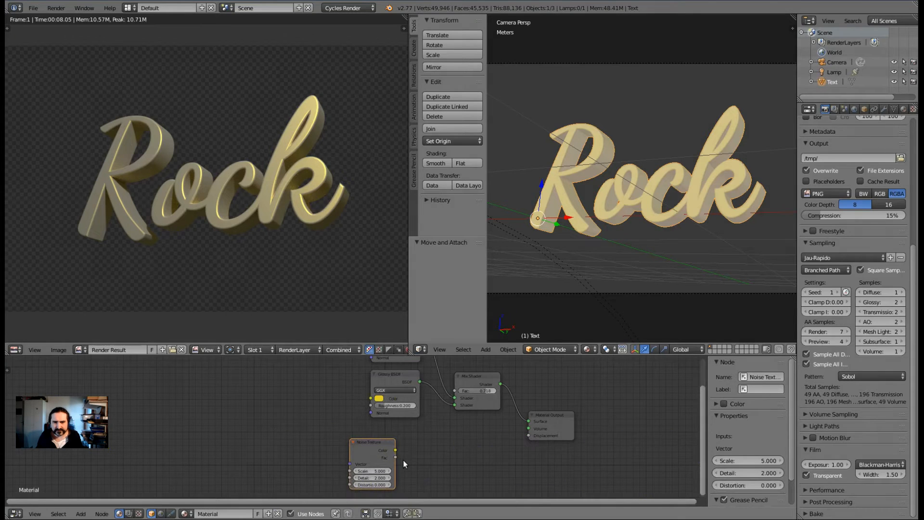
Connect the Noise Texture's Fac output to the Material Output's Displacement input and place the noise node under the Glossy BSDF.
left_click_drag(394, 456, 527, 434)
left_click_drag(371, 442, 387, 437)
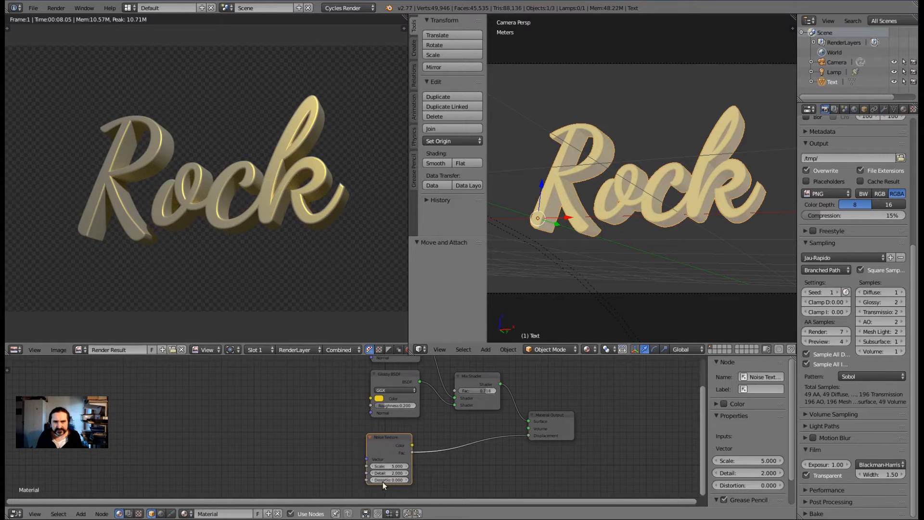
scroll(389, 487, "up", 1)
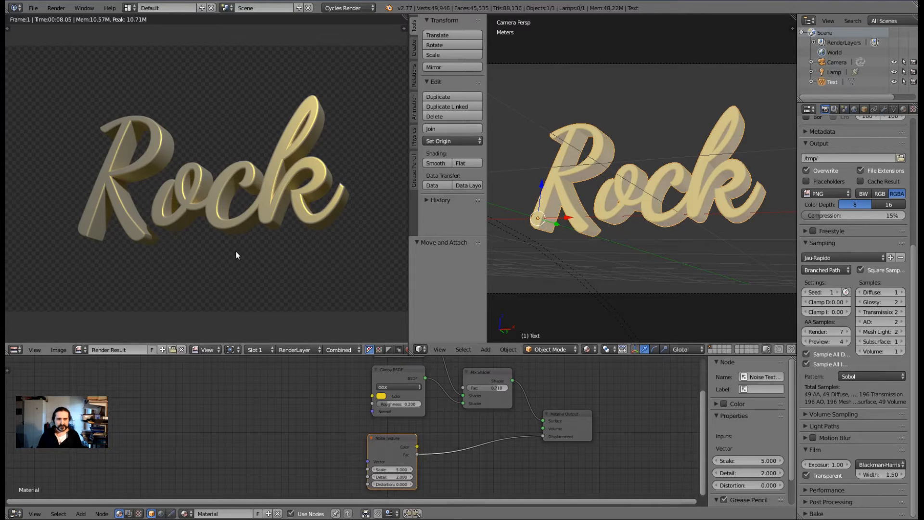
Close the render result, set the freed 3D viewport to Rendered shading and examine the noise displacement on the text up close.
key("Escape")
left_click(183, 349)
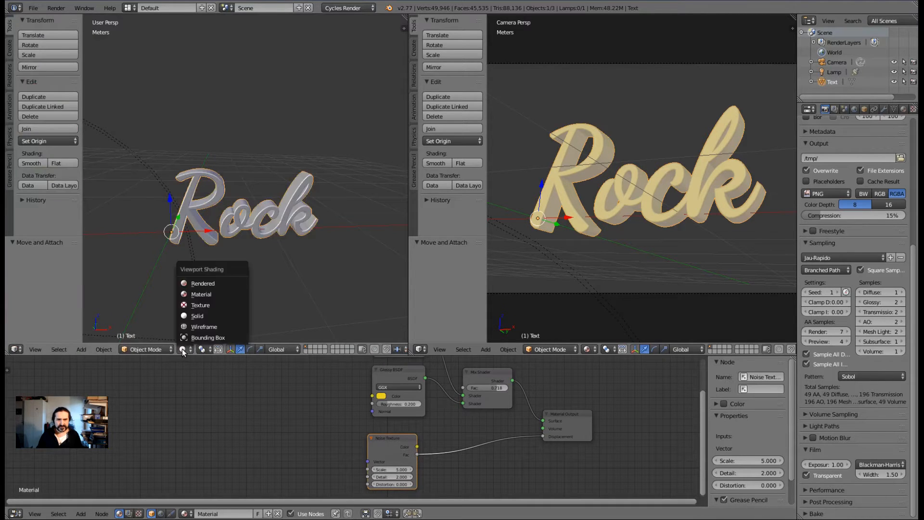
left_click(203, 284)
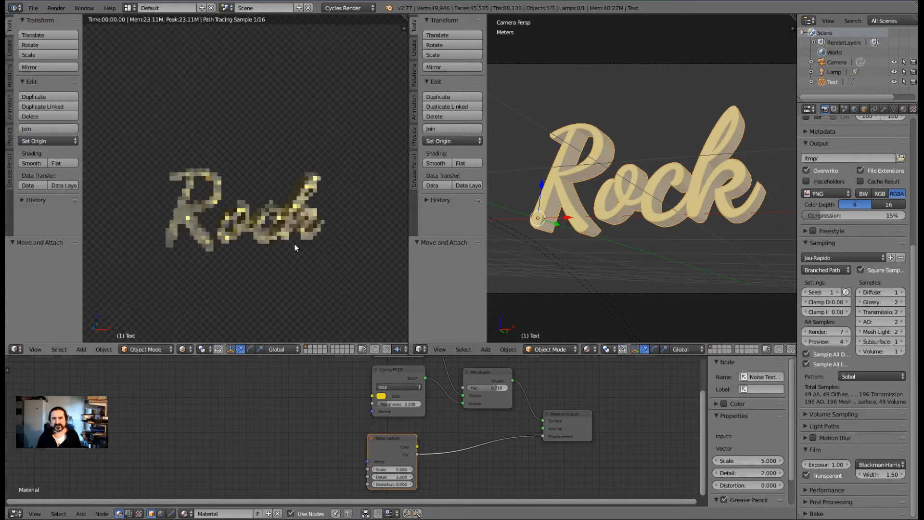
scroll(315, 259, "up", 4)
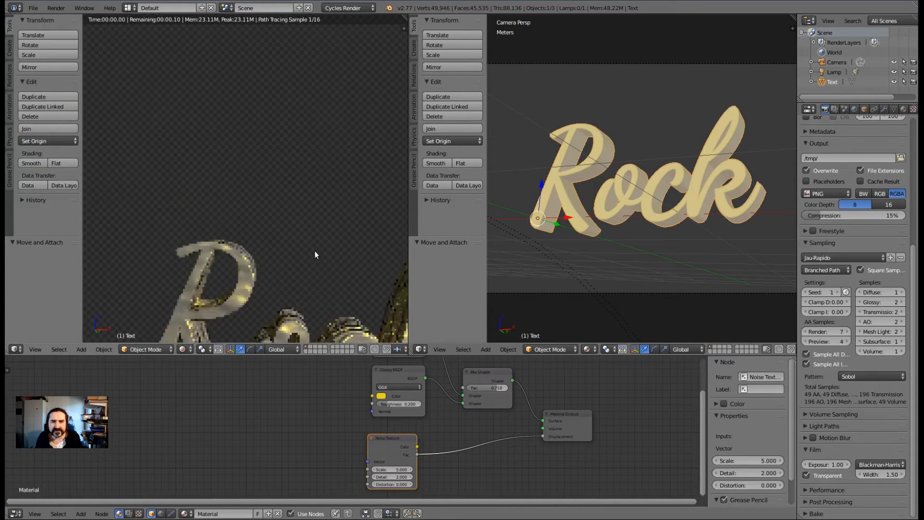
scroll(314, 250, "down", 4)
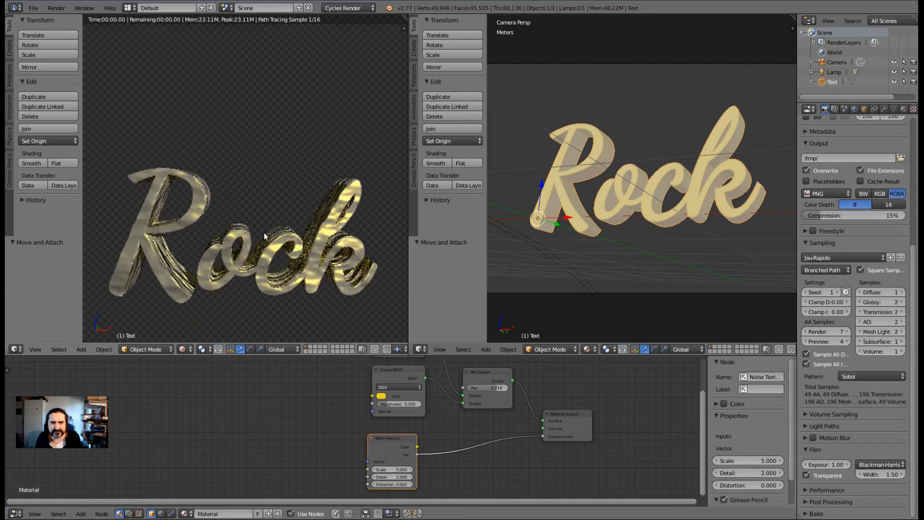
scroll(343, 321, "up", 2)
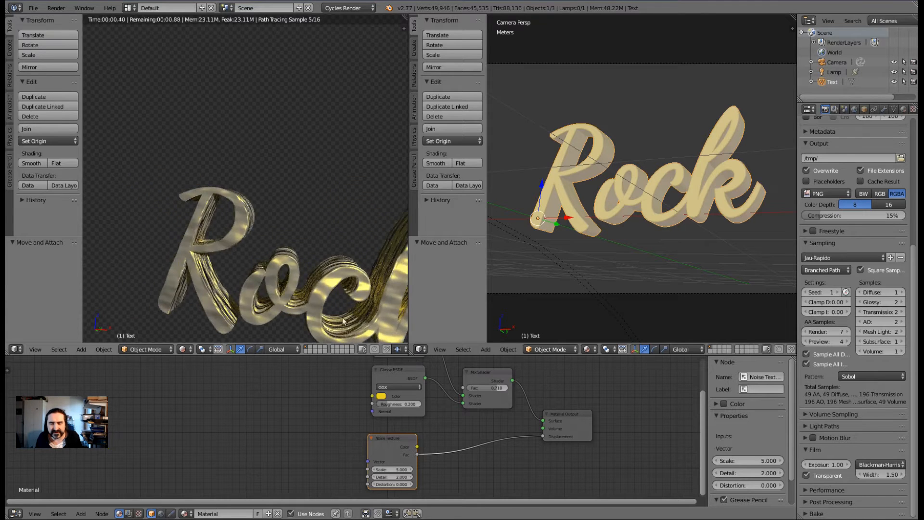
middle_click_drag(341, 303, 313, 91, "shift")
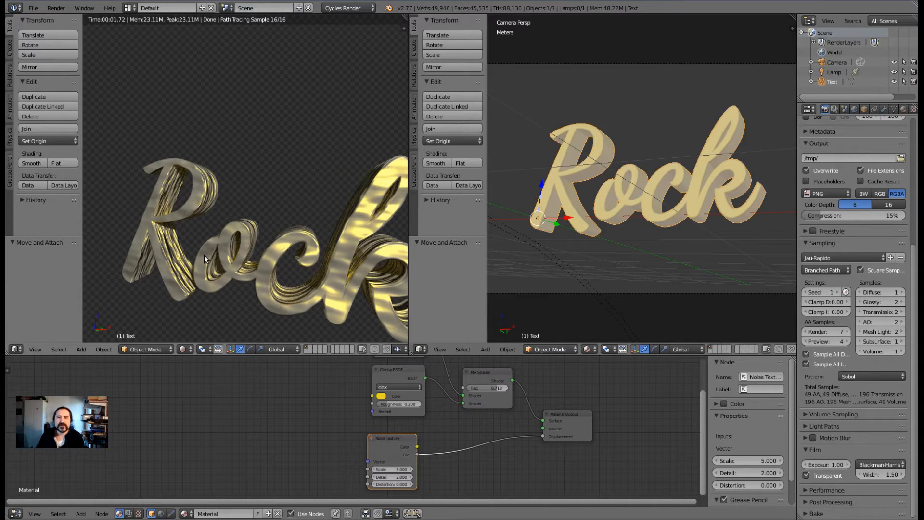
Put the Rock text into Edit Mode and select its entire mesh.
key("space")
key("Escape")
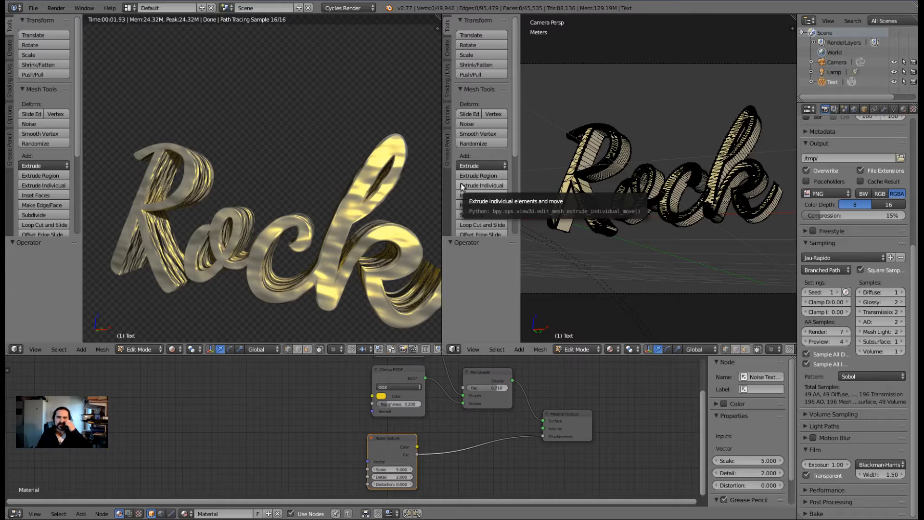
left_click(151, 350)
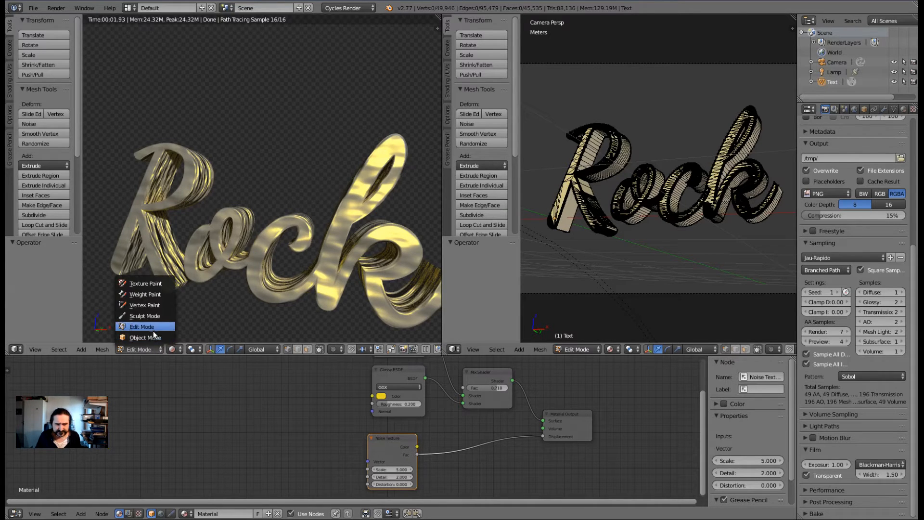
left_click(146, 351)
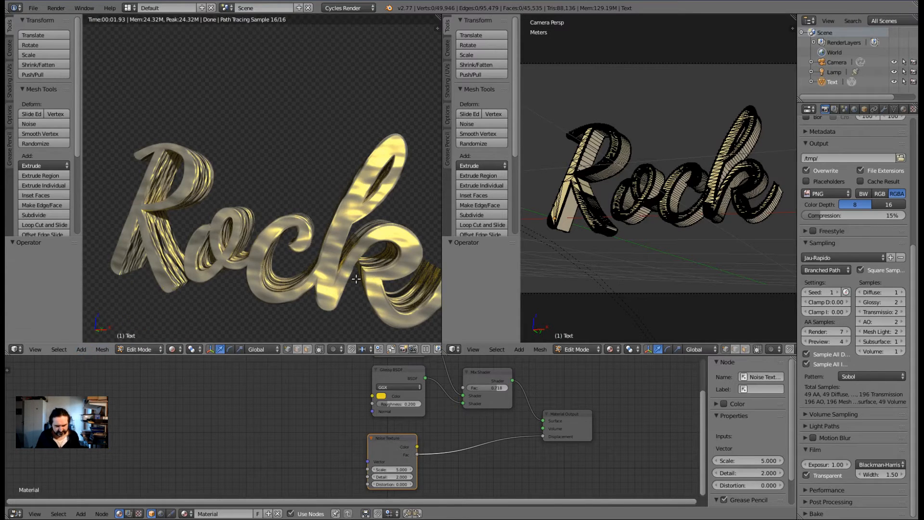
key("a")
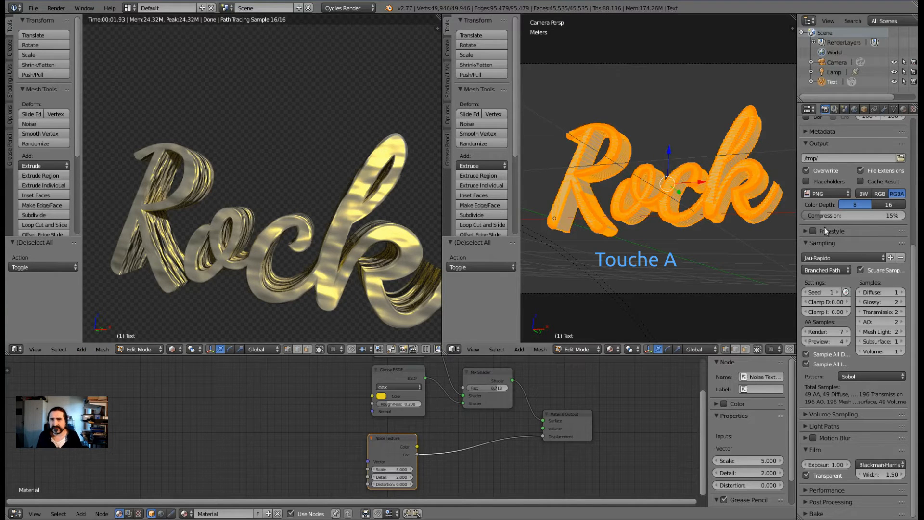
Unwrap the whole Rock text mesh with Smart UV Project, using an angle limit of 66 and an island margin of 0.
middle_click_drag(689, 151, 747, 194)
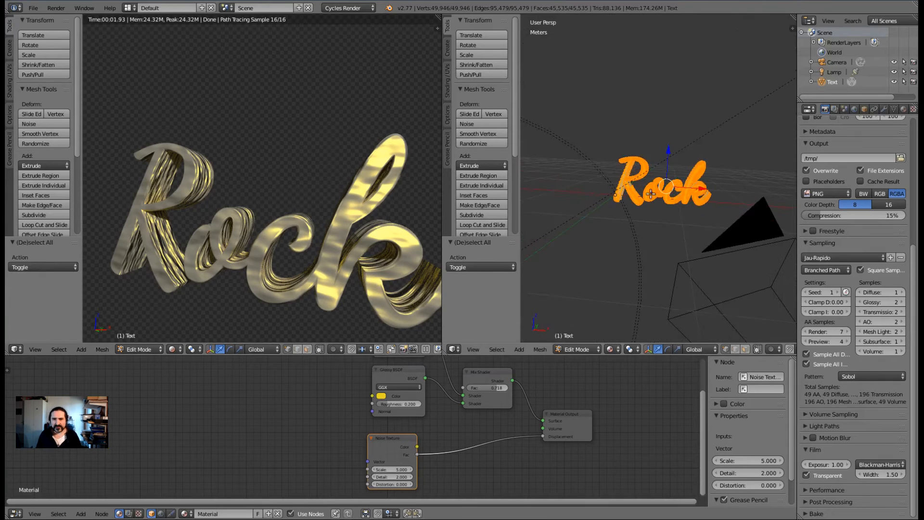
left_click(536, 349)
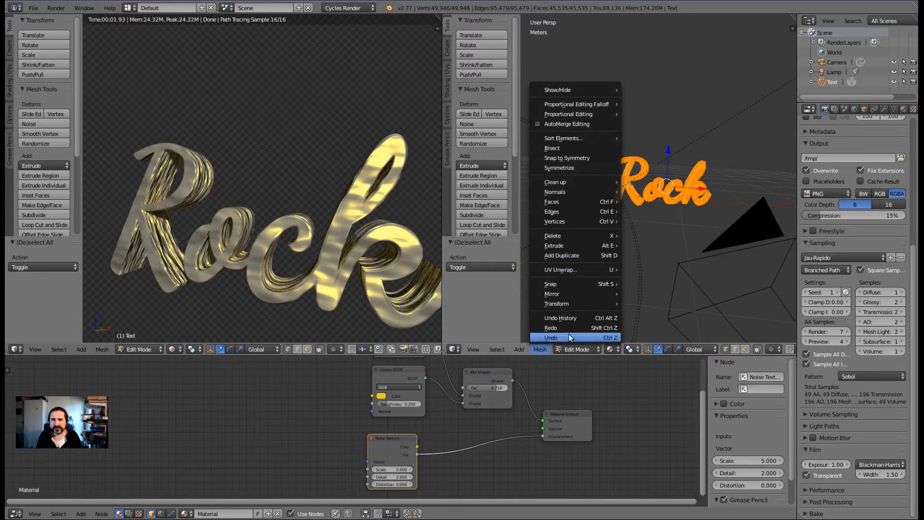
mouse_move(576, 268)
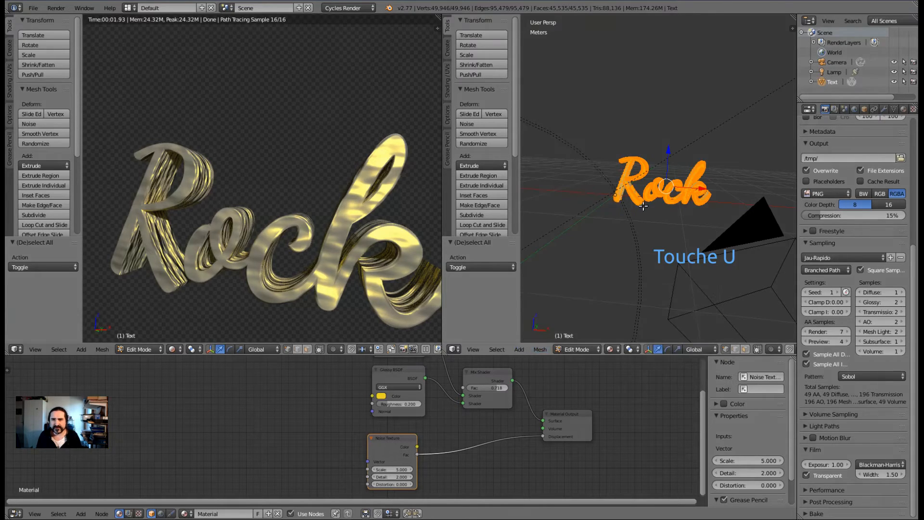
key("u")
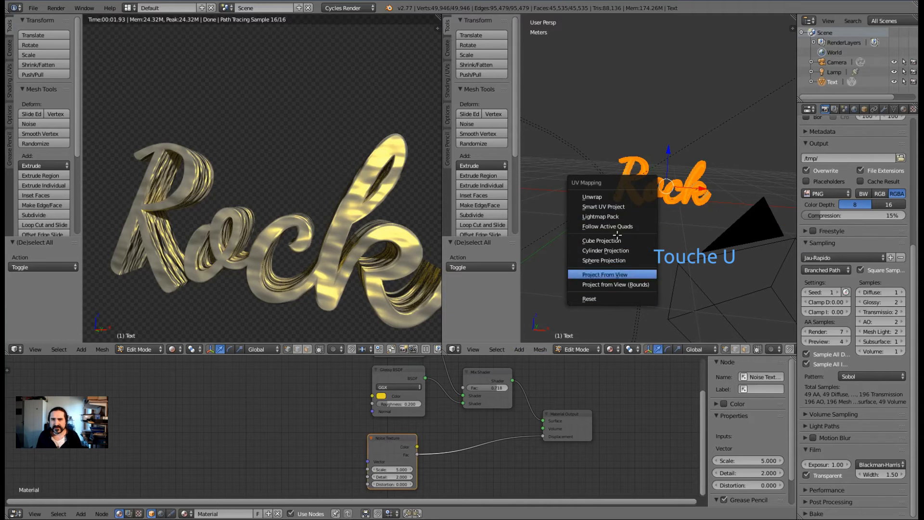
left_click(610, 207)
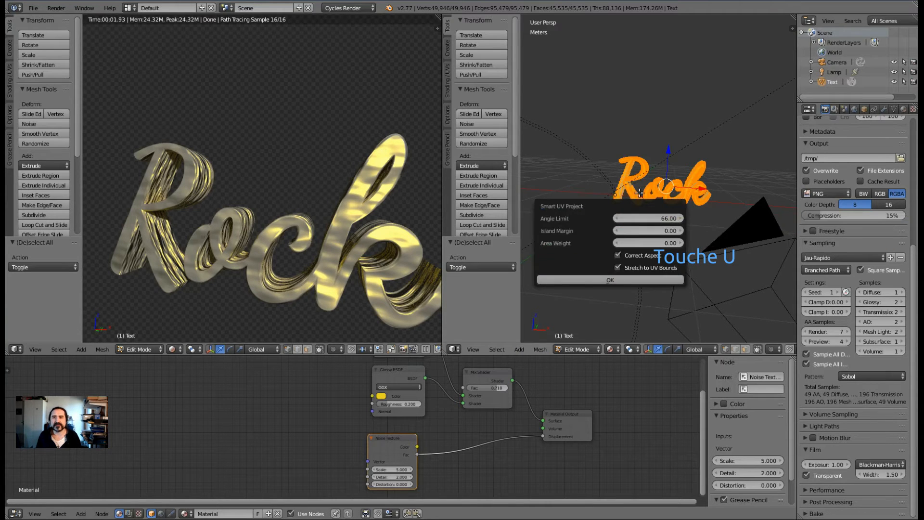
left_click(598, 280)
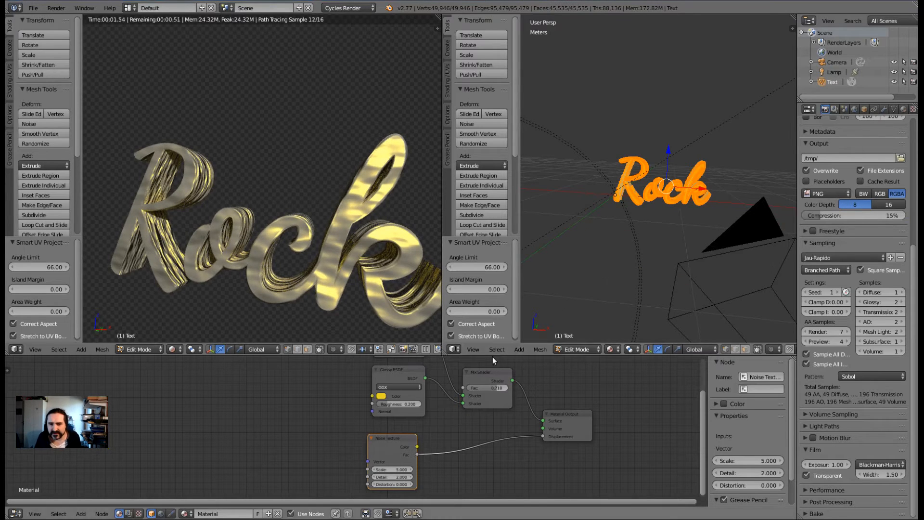
Switch the non-rendered 3D viewport to the UV/Image Editor and examine the text's unwrapped UV layout.
left_click(454, 349)
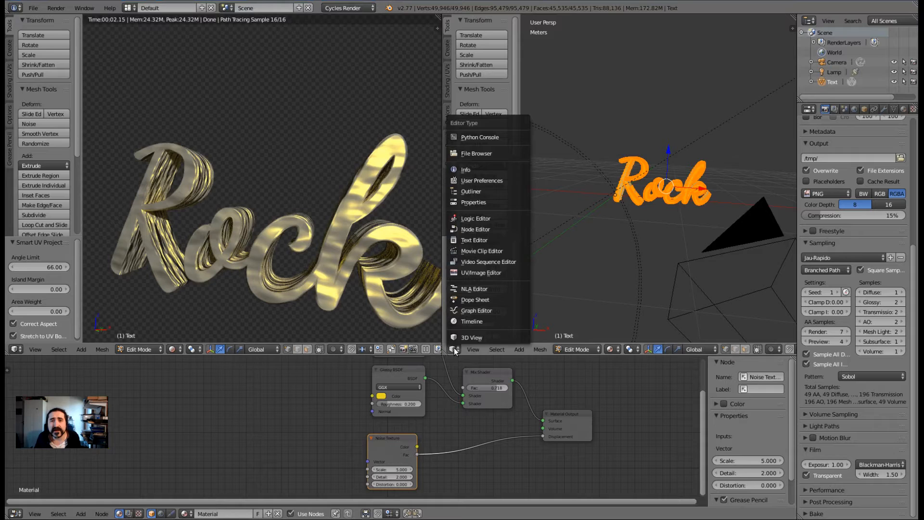
left_click(490, 273)
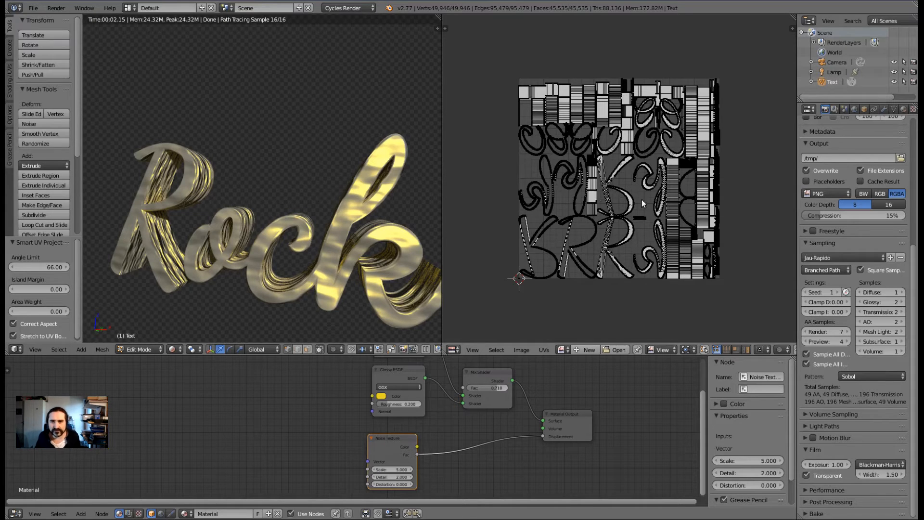
scroll(617, 223, "up", 2)
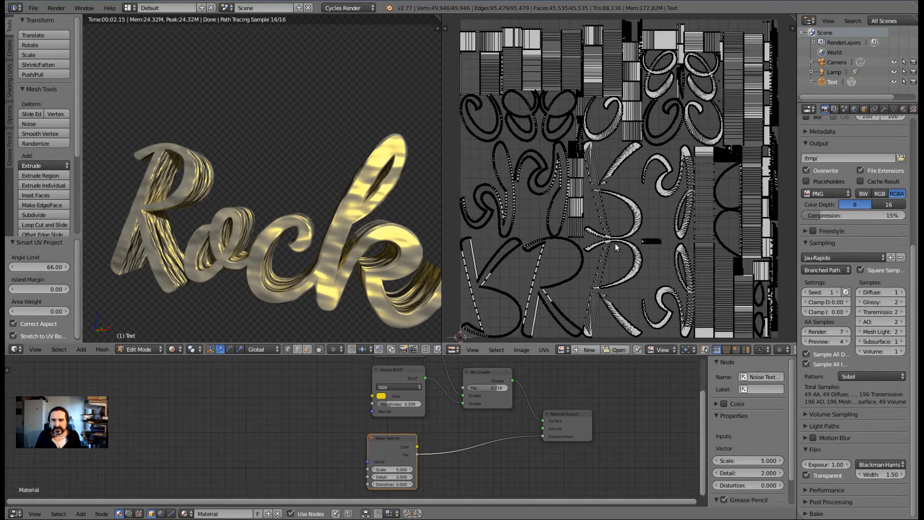
scroll(613, 241, "down", 1)
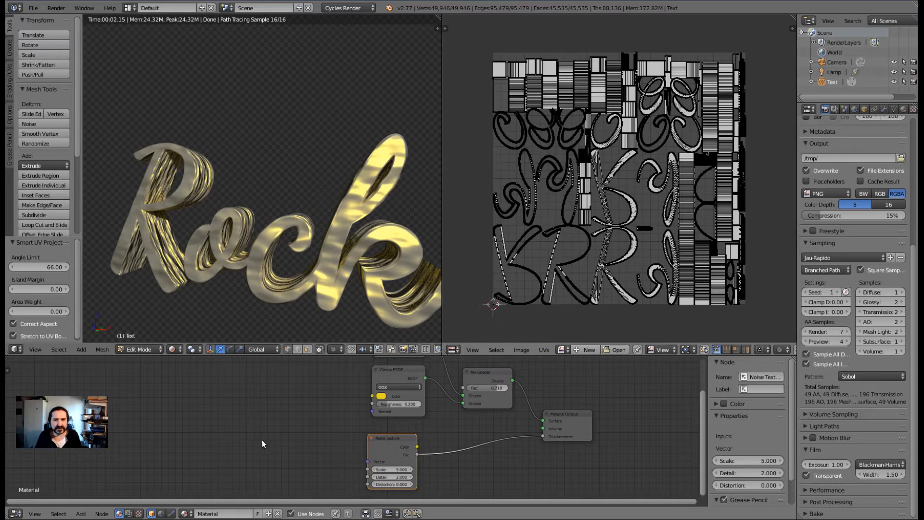
Add a Texture Coordinate node beside the Noise Texture and connect its UV output to the noise's Vector input.
key("shift+a")
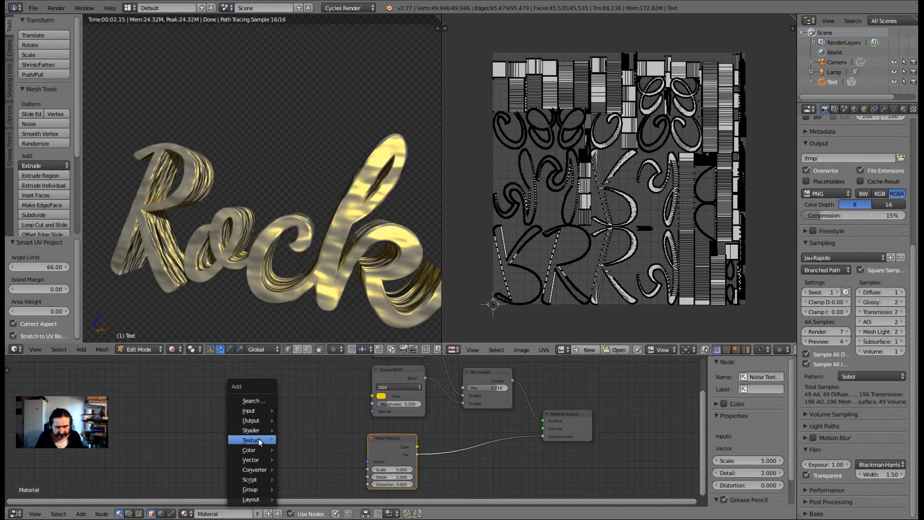
mouse_move(259, 440)
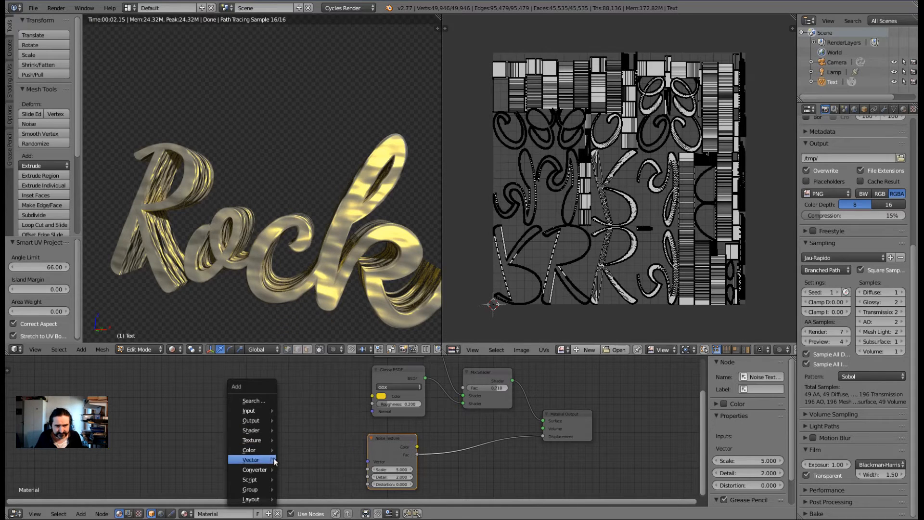
mouse_move(258, 419)
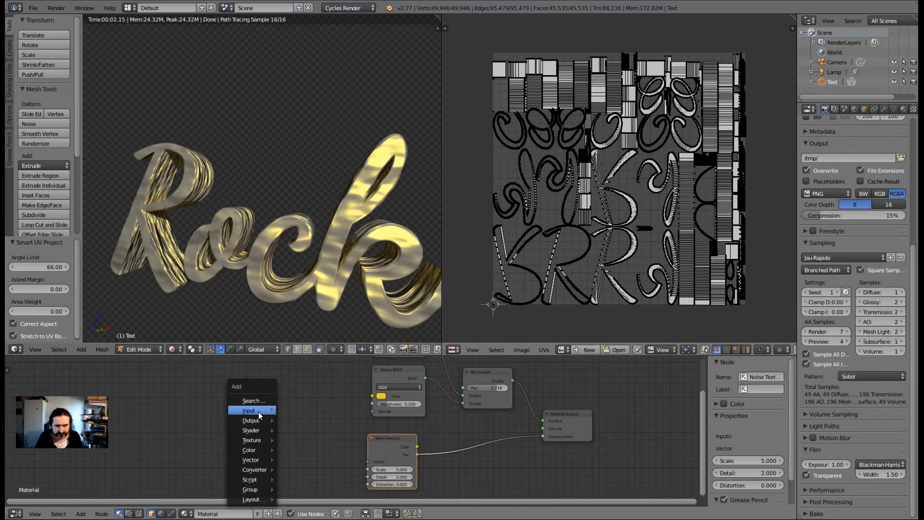
left_click(330, 261)
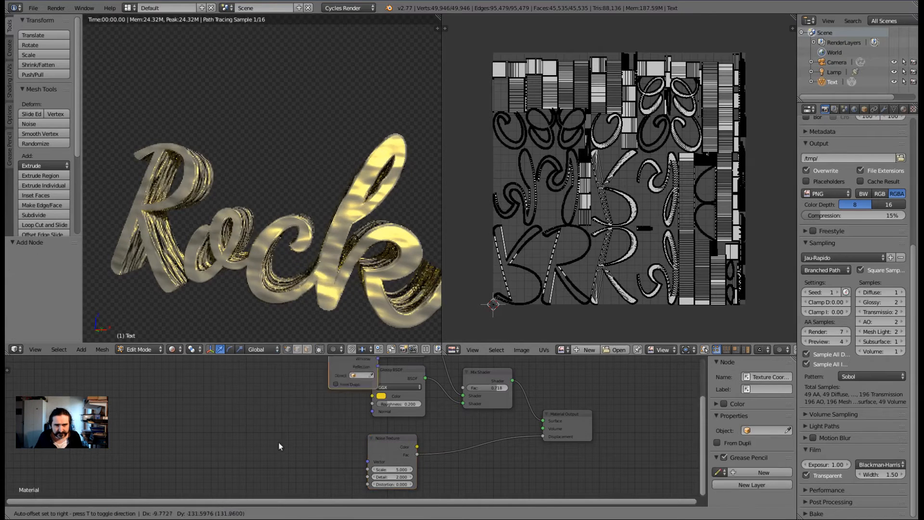
left_click(279, 422)
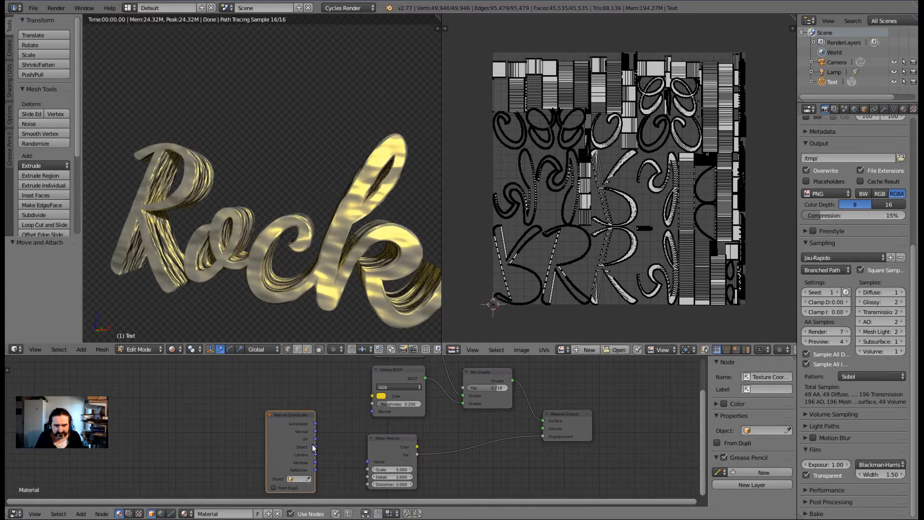
left_click_drag(314, 438, 316, 438)
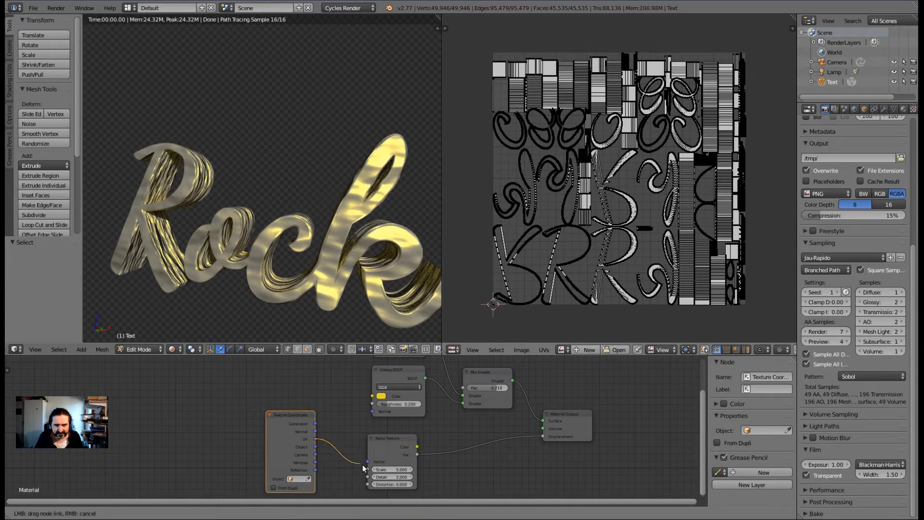
left_click_drag(370, 461, 368, 461)
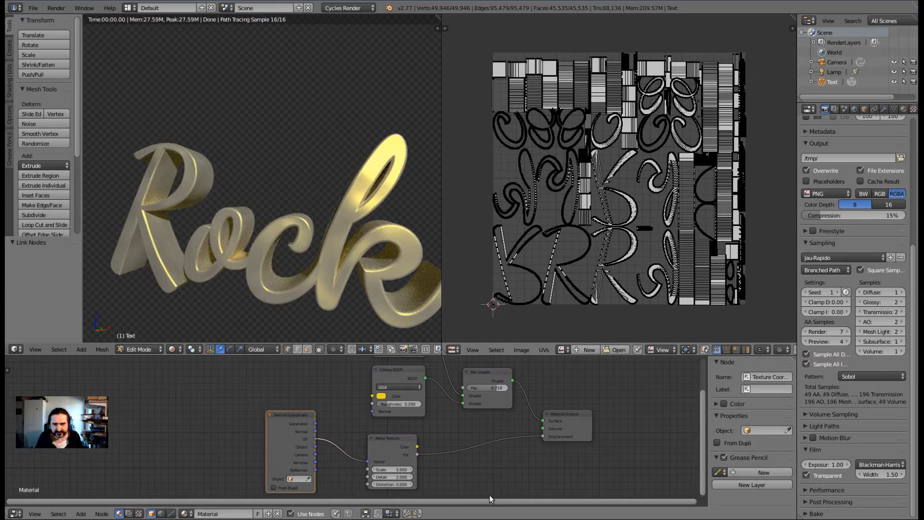
Set the Noise Texture's Scale to 12.8 and Detail to 12.3, and check the rendered text up close.
middle_click_drag(484, 483, 463, 441)
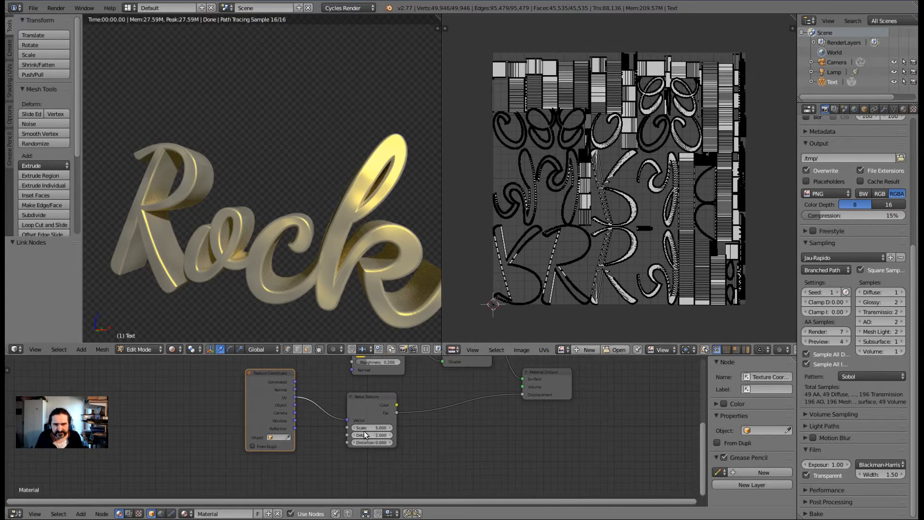
mouse_move(371, 427)
left_mouse_down()
mouse_move(413, 427)
mouse_move(377, 435)
mouse_move(414, 435)
mouse_move(367, 435)
left_mouse_up()
middle_click_drag(387, 301, 320, 256)
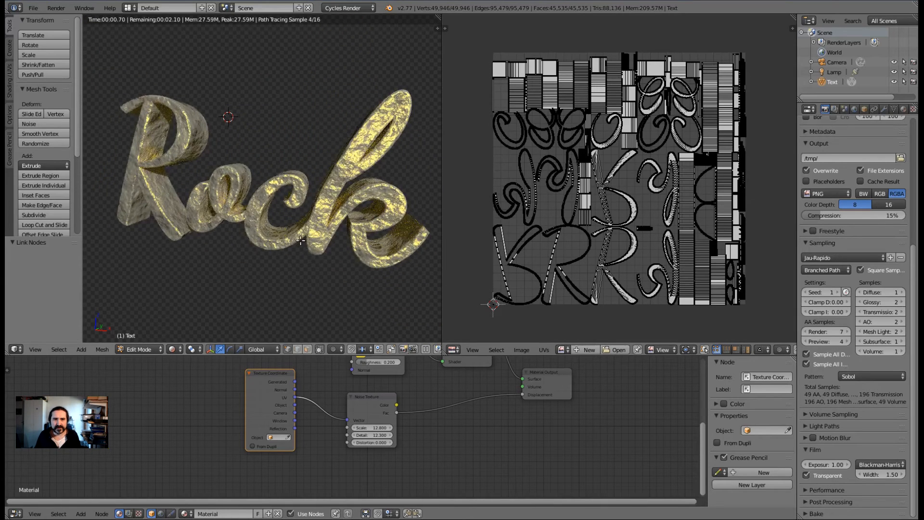
scroll(298, 237, "up", 1)
scroll(308, 259, "up", 3)
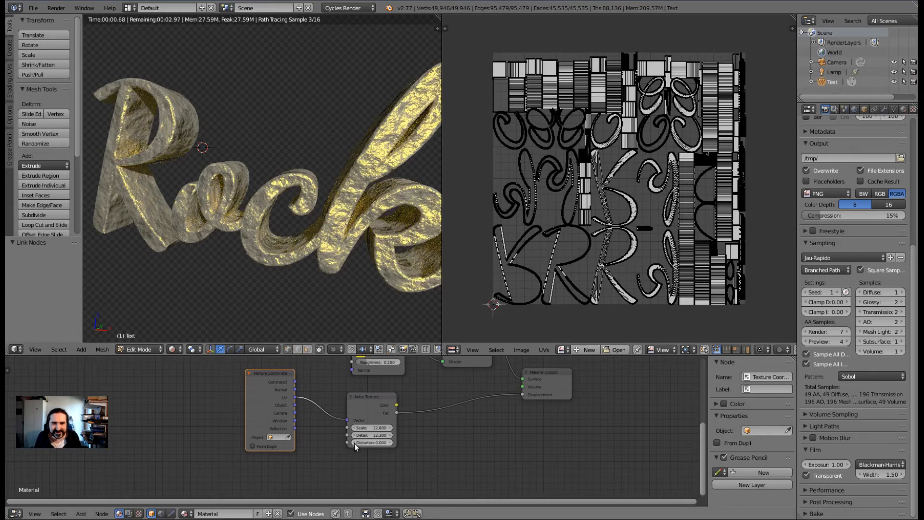
Set the Noise Texture's Distortion to 1.1 and inspect the rocky surface of the rendered text.
left_click_drag(354, 443, 375, 442)
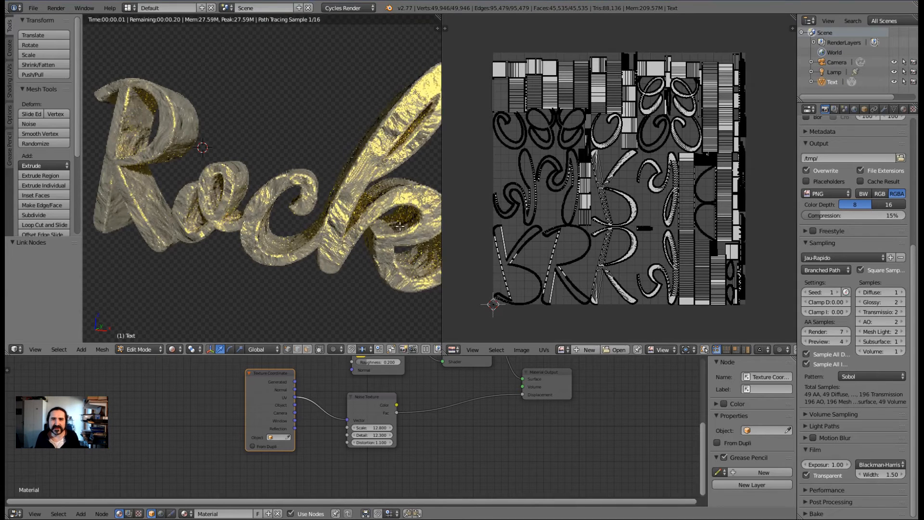
middle_click_drag(413, 242, 335, 245)
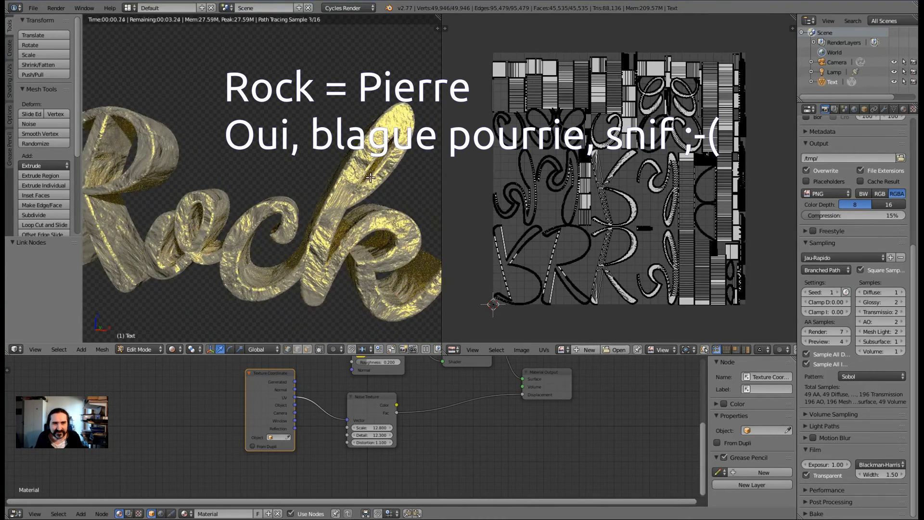
middle_click_drag(364, 273, 277, 270)
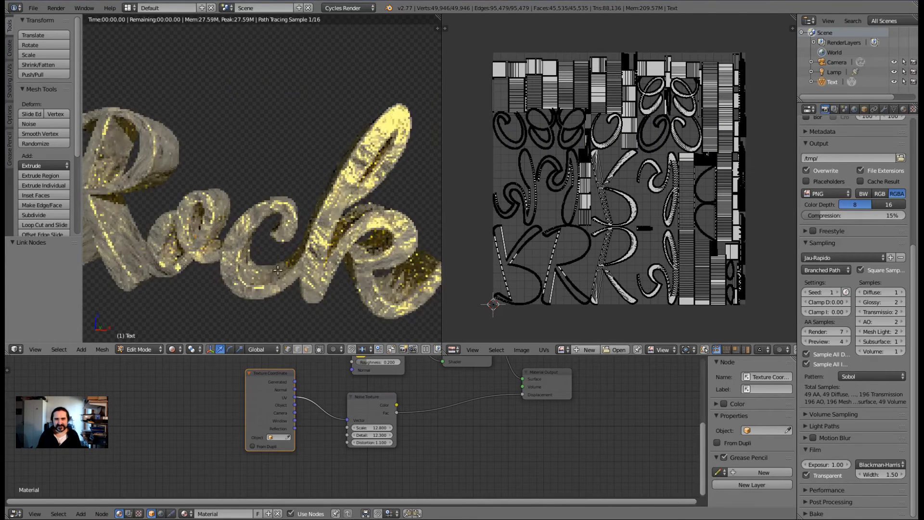
scroll(291, 268, "down", 4, "shift")
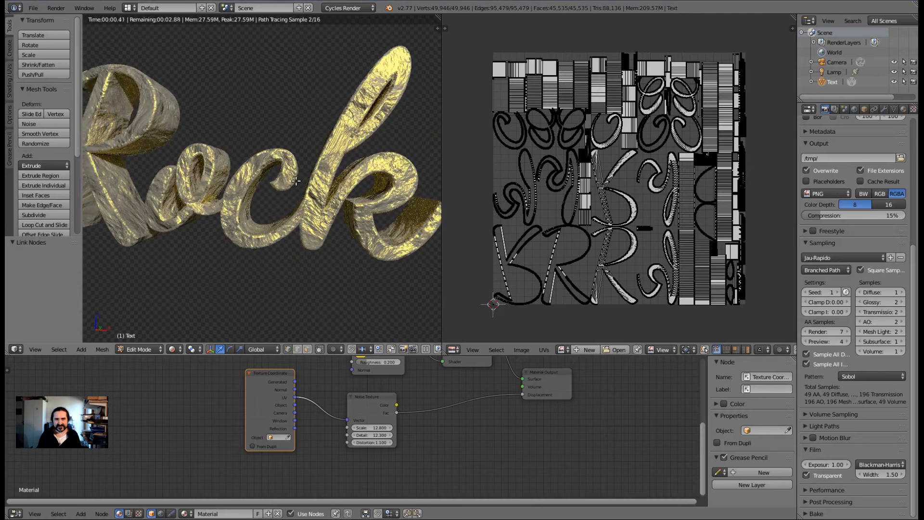
scroll(296, 180, "down", 5)
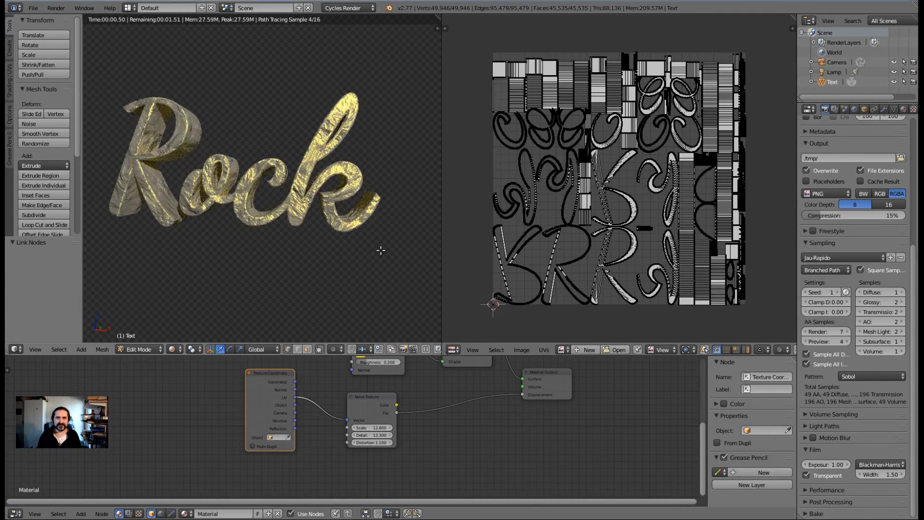
Switch the UV/Image Editor area back to the 3D View and render the image of the Rock text.
left_click(454, 350)
left_click(466, 339)
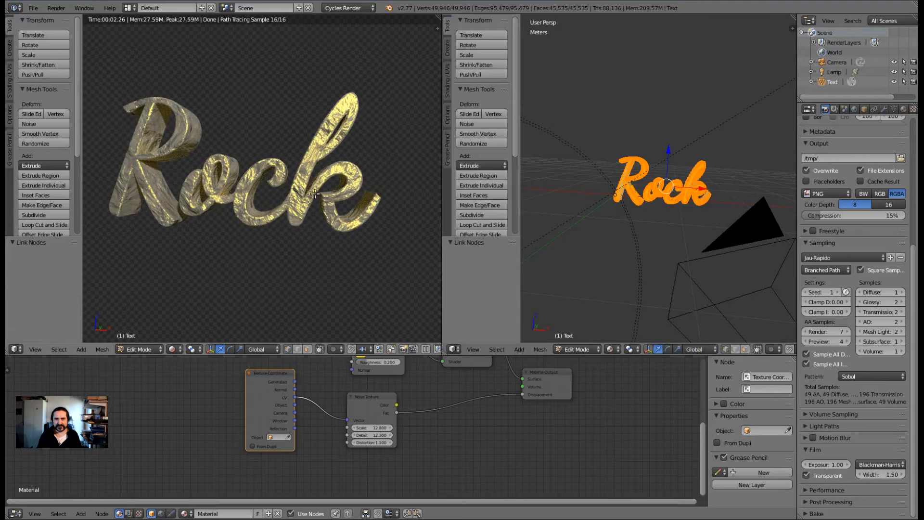
scroll(313, 238, "down", 6)
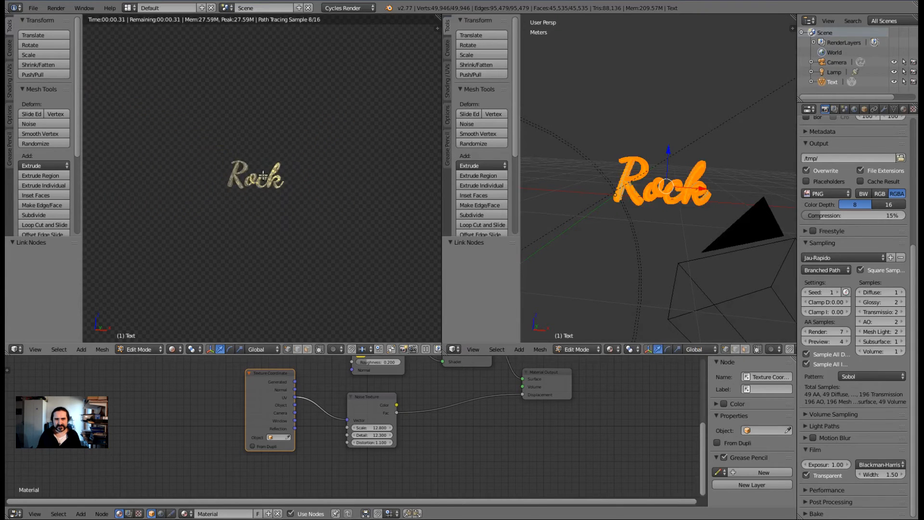
scroll(290, 197, "up", 3)
scroll(296, 182, "down", 8)
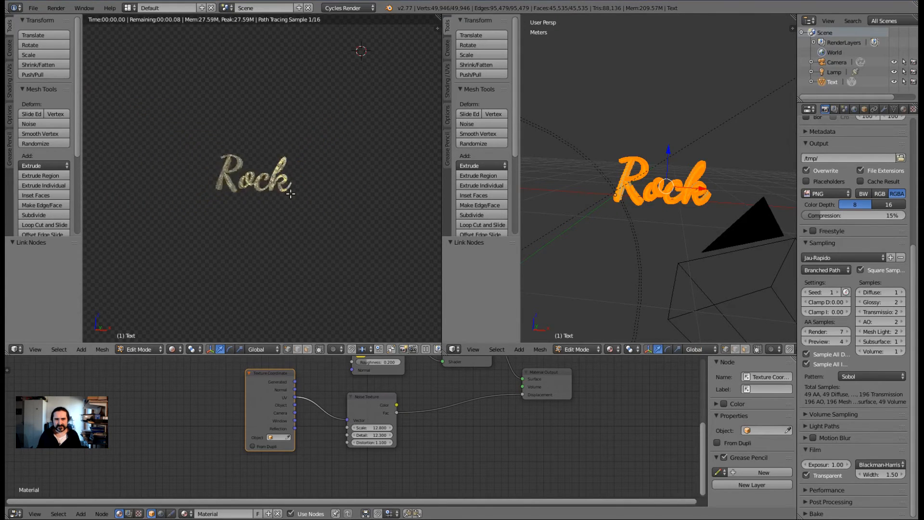
scroll(296, 180, "up", 8)
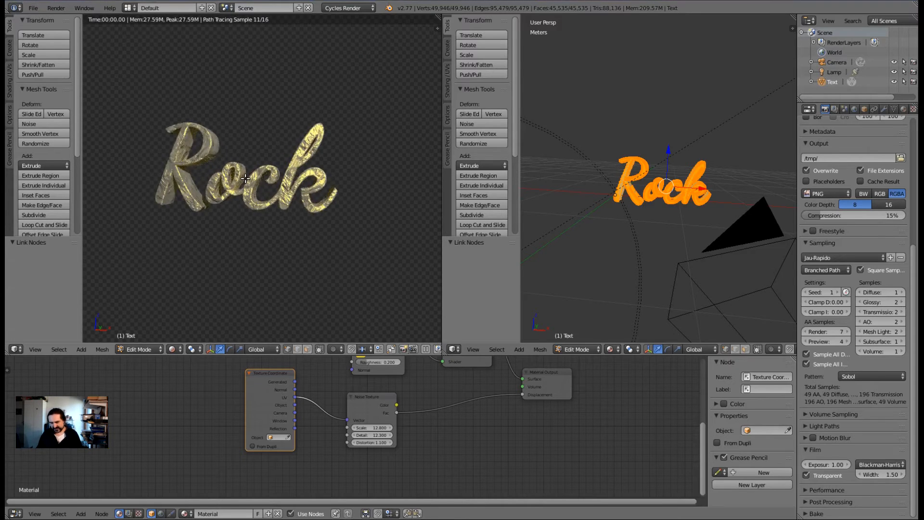
scroll(245, 178, "up", 1)
key("F12")
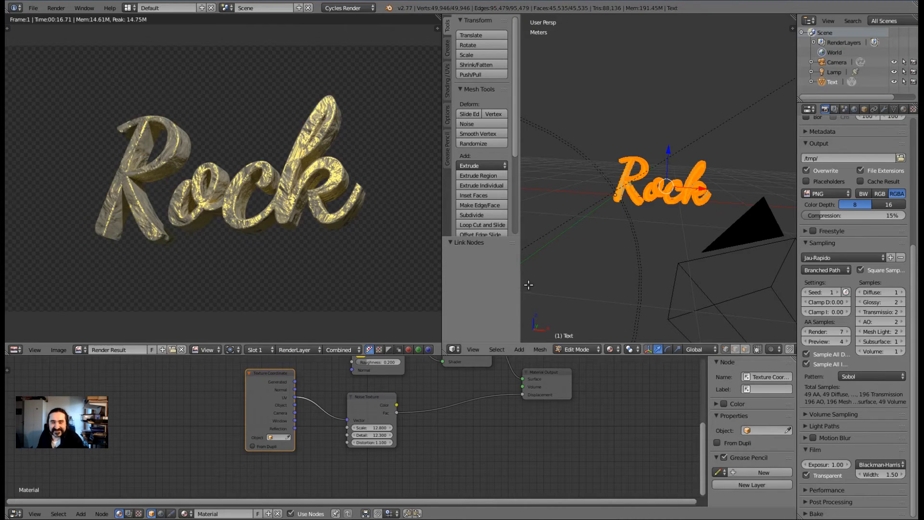
key("space")
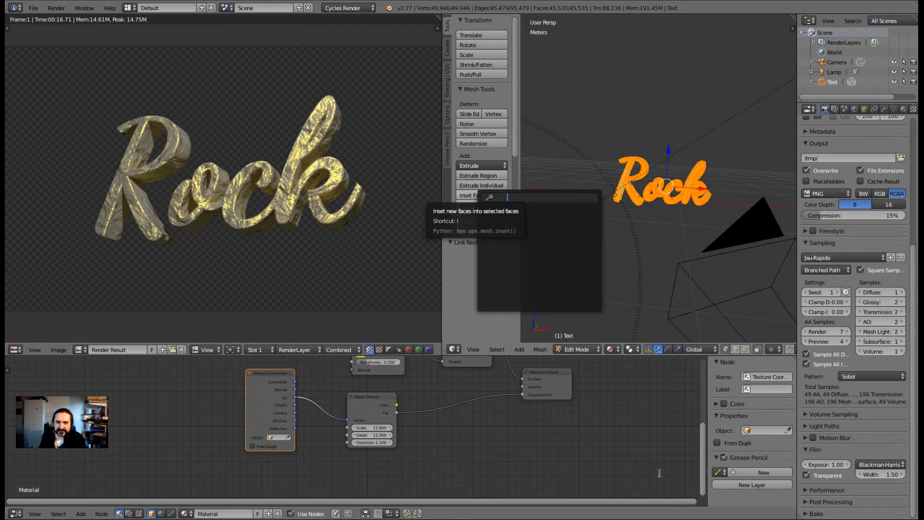
key("Escape")
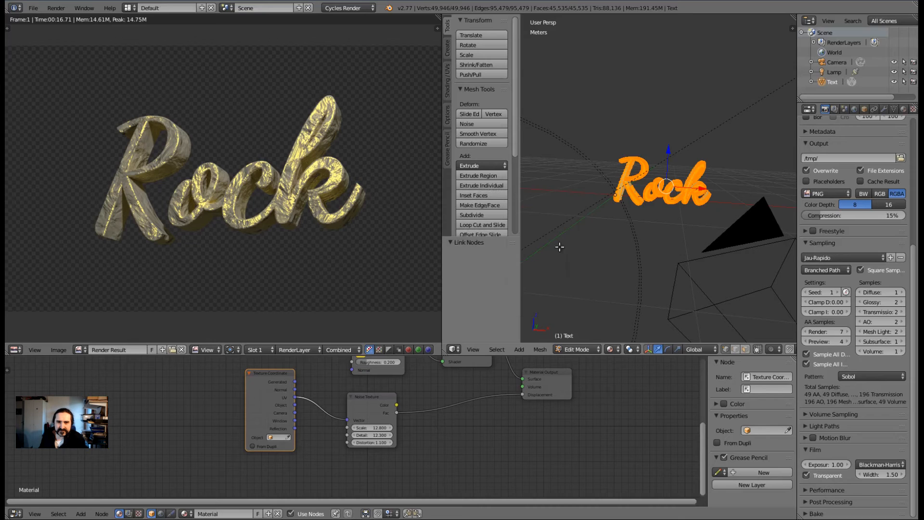
Move the Noise Texture node down and away from the Texture Coordinate node to free space before the Material Output.
left_click_drag(703, 445, 708, 423)
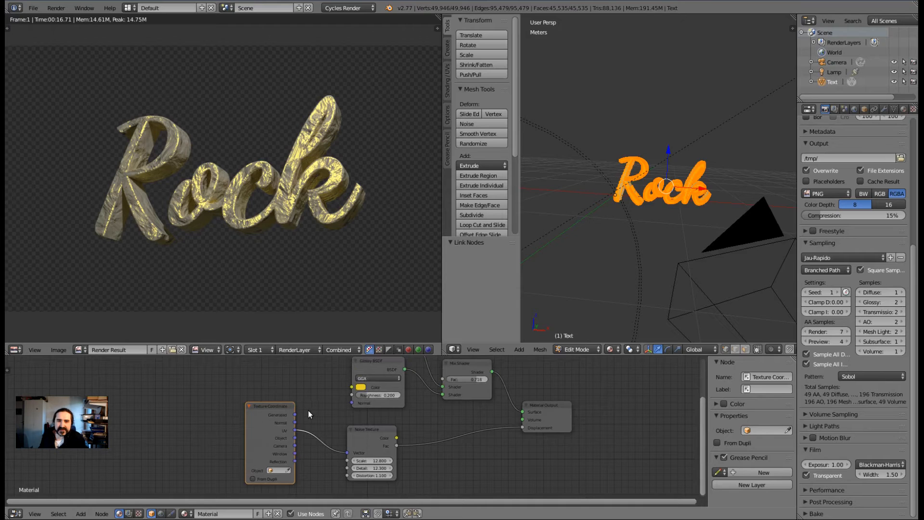
left_click(385, 429)
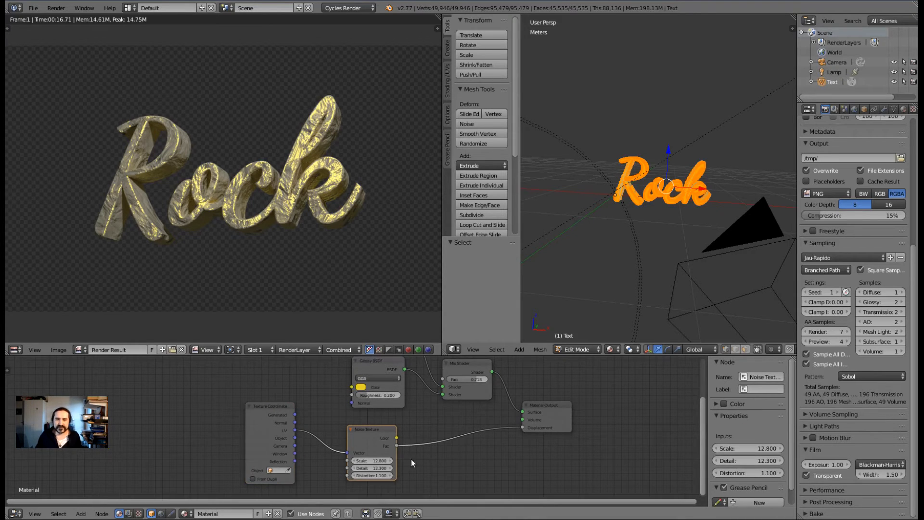
scroll(387, 478, "up", 2)
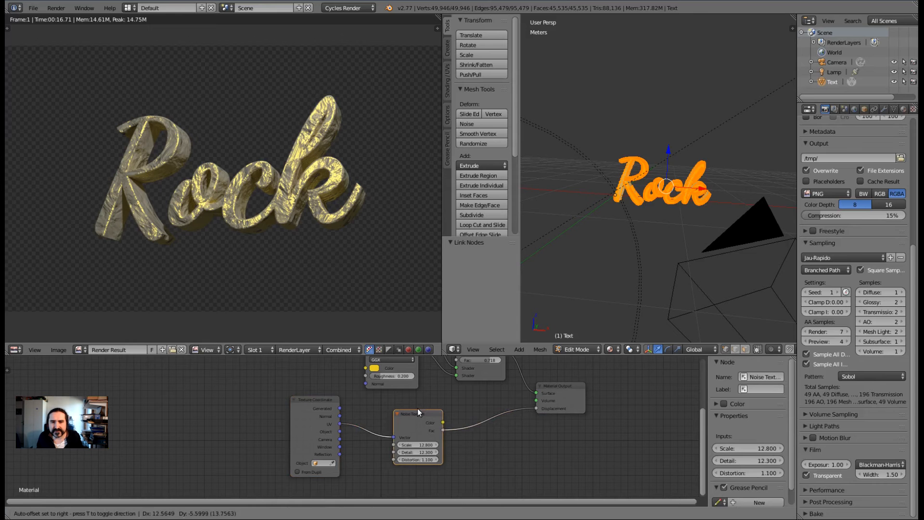
left_click_drag(417, 408, 513, 483)
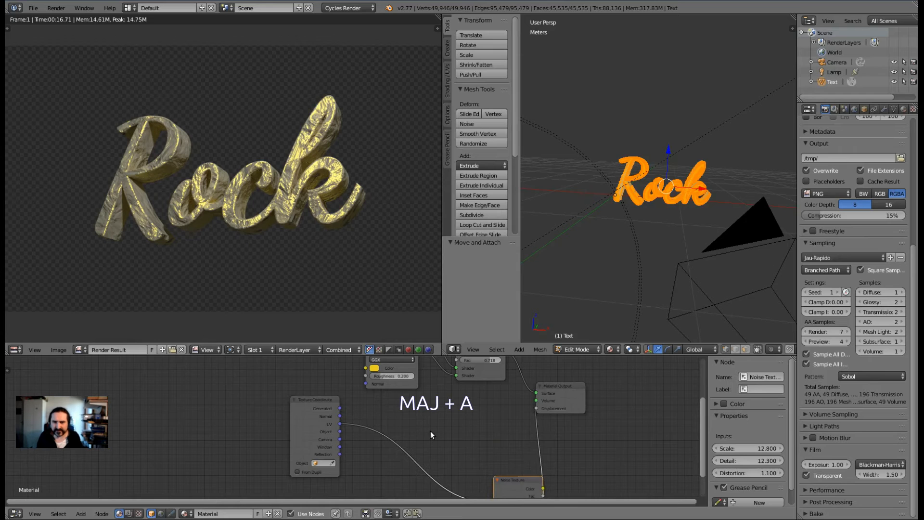
Add an Image Texture node and insert it on the UV link beside the Texture Coordinate node.
key("shift+a")
mouse_move(432, 432)
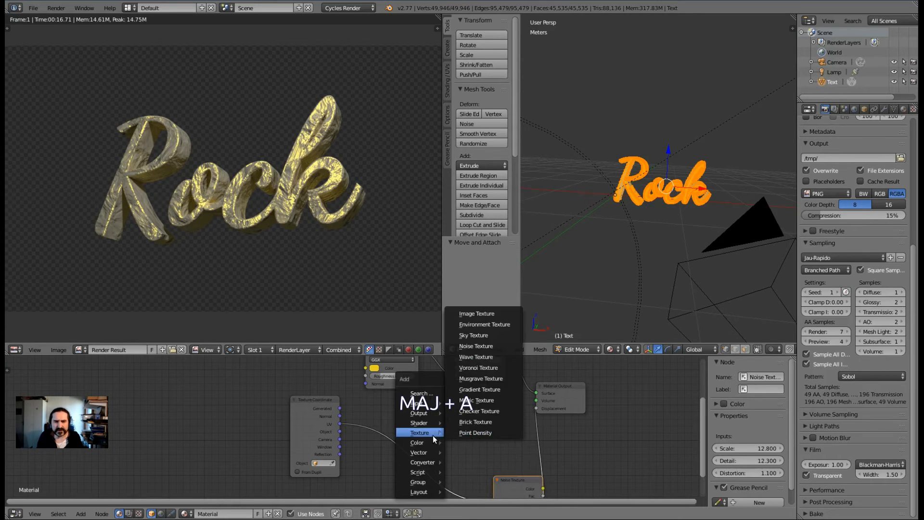
left_click(494, 314)
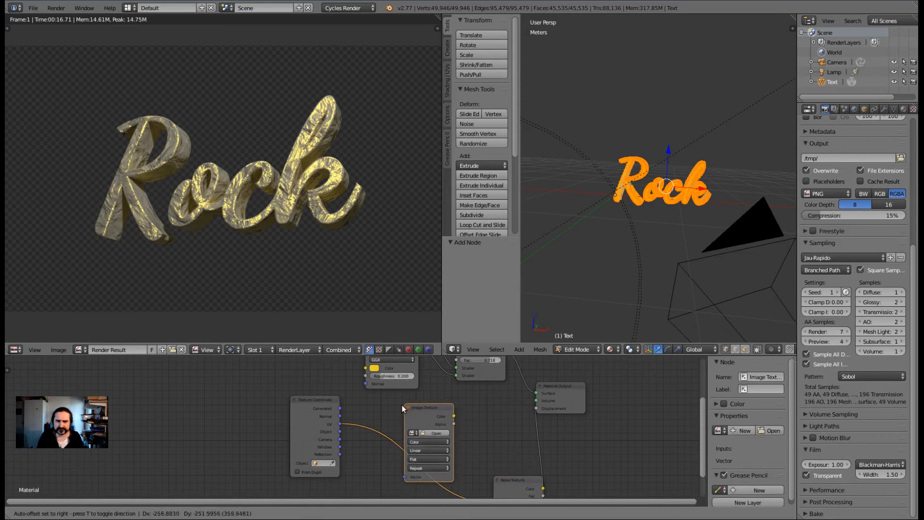
left_click(396, 411)
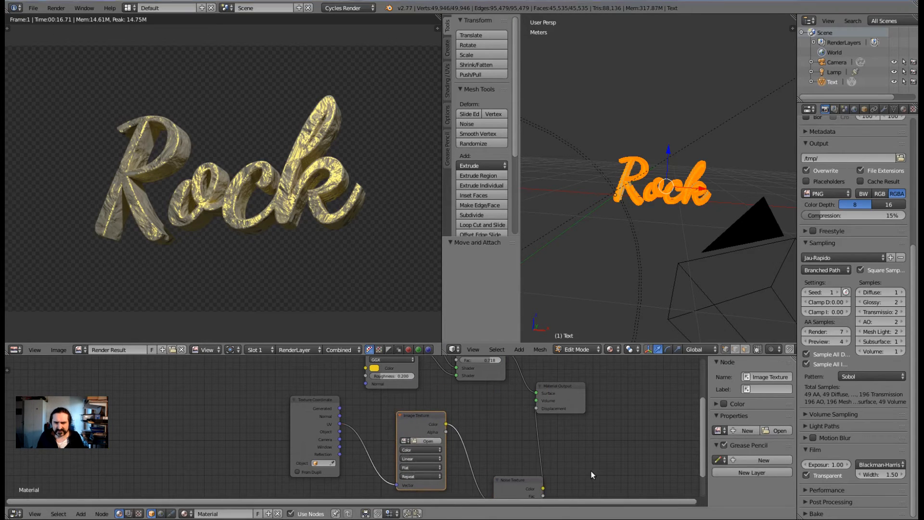
Disconnect the Noise Texture from the Image Texture and link the Image Texture's Alpha output to the Material Output's Displacement.
scroll(590, 470, "down", 1)
middle_click_drag(561, 477, 559, 426)
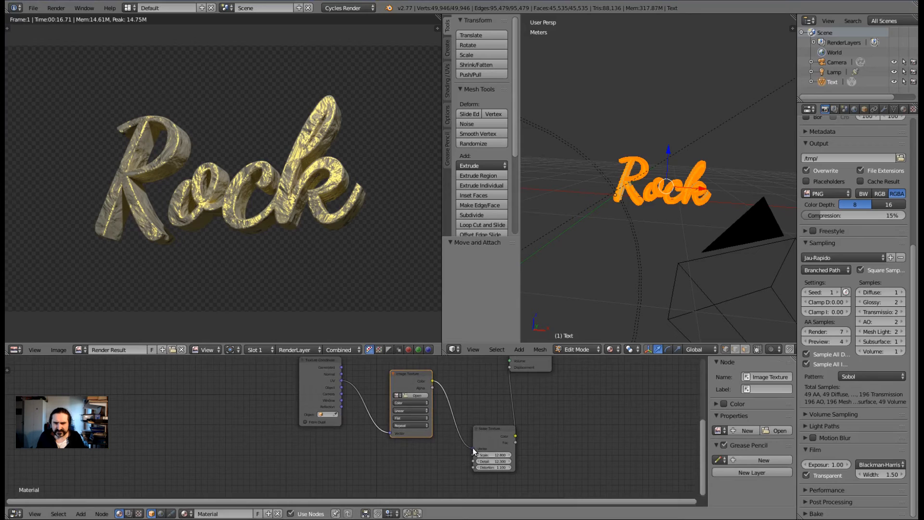
mouse_move(472, 448)
left_mouse_down()
mouse_move(462, 381)
mouse_move(509, 368)
mouse_move(472, 440)
left_mouse_up()
left_click_drag(449, 408, 513, 365)
middle_click_drag(616, 418, 624, 460)
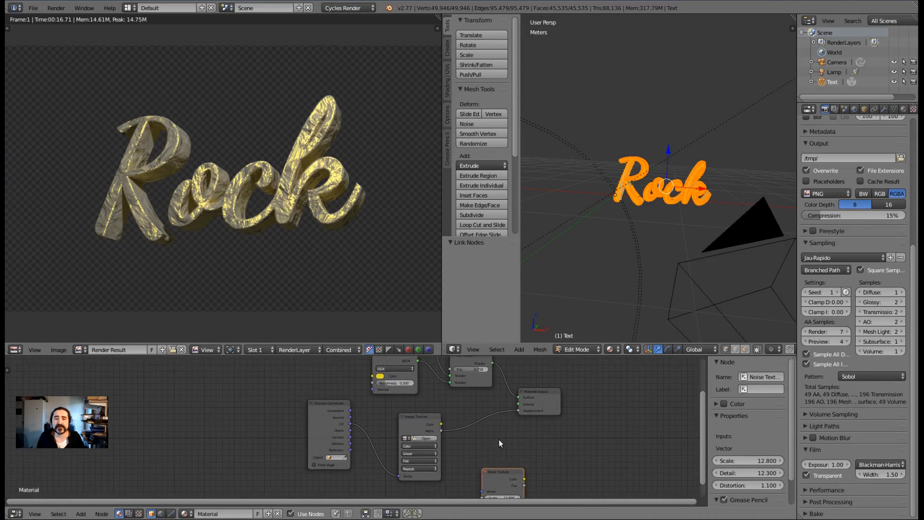
scroll(510, 445, "up", 2)
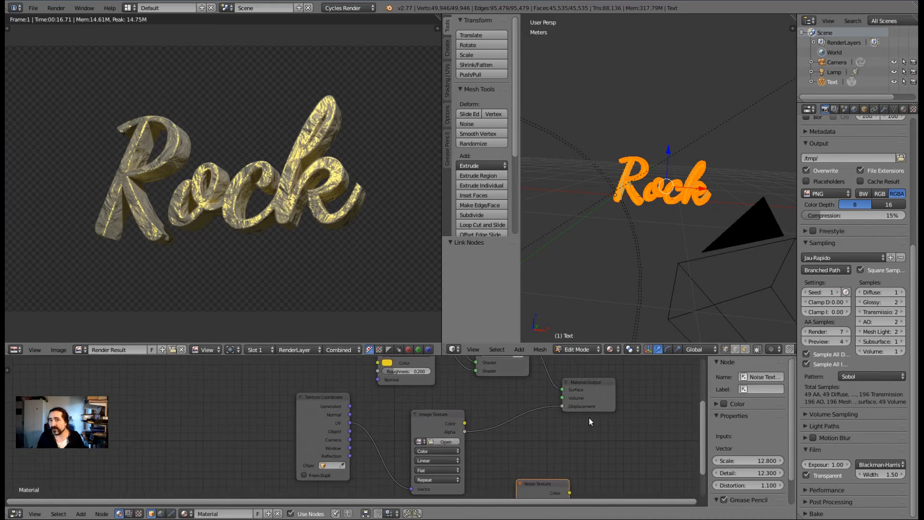
middle_click_drag(589, 418, 572, 421)
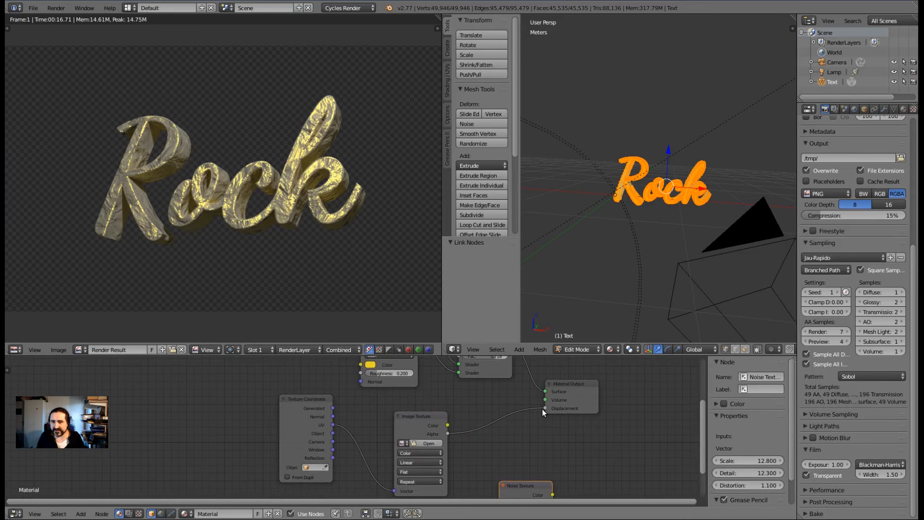
mouse_move(542, 409)
left_mouse_down()
mouse_move(473, 433)
mouse_move(516, 410)
mouse_move(543, 408)
left_mouse_up()
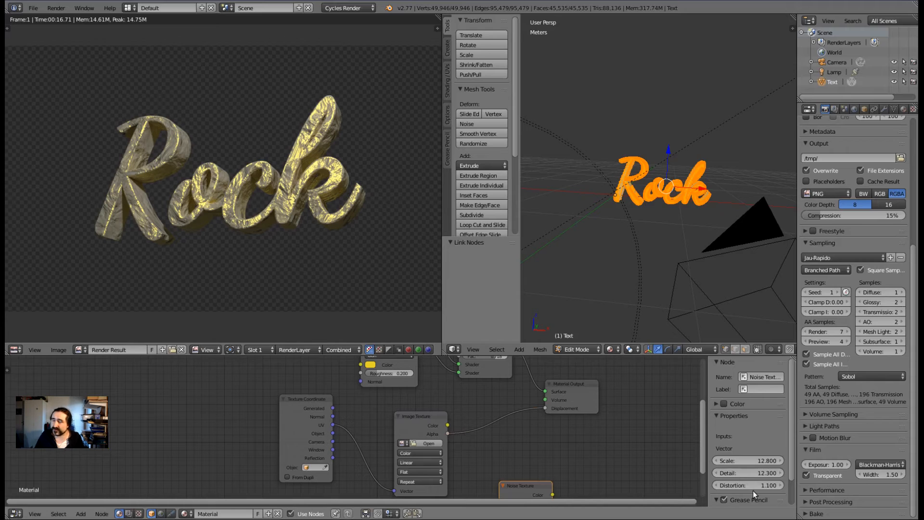
Load MetalBare0054_1_S.jpg from the Textures/Métaux folder into the Image Texture node and shift the node closer to Texture Coordinate.
left_click(424, 443)
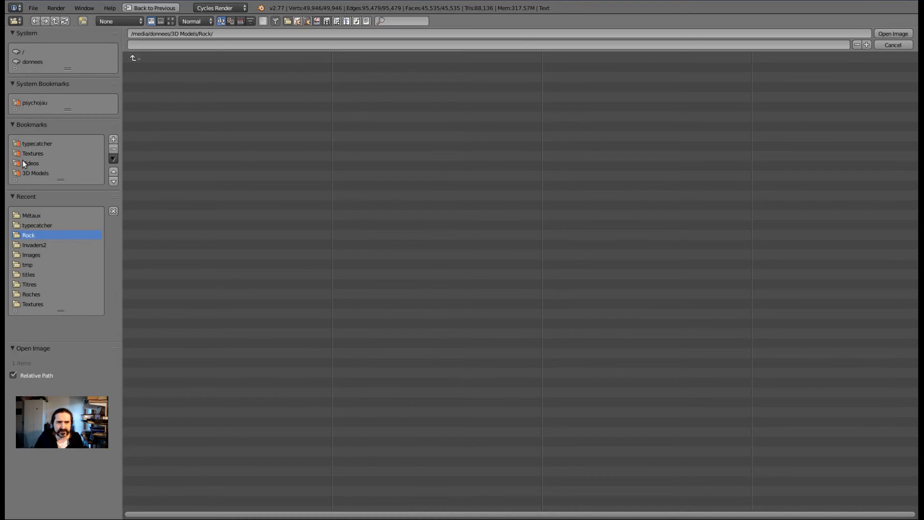
left_click(48, 151)
left_click(155, 78)
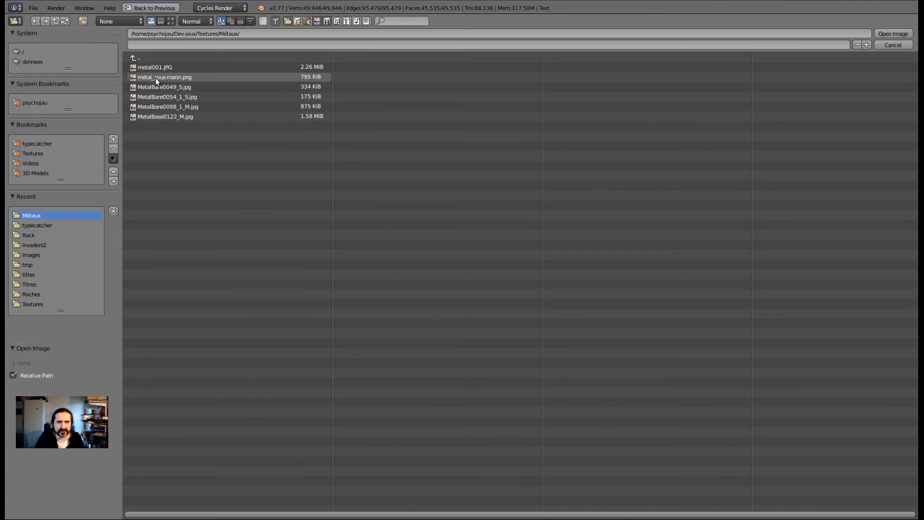
double_click(166, 97)
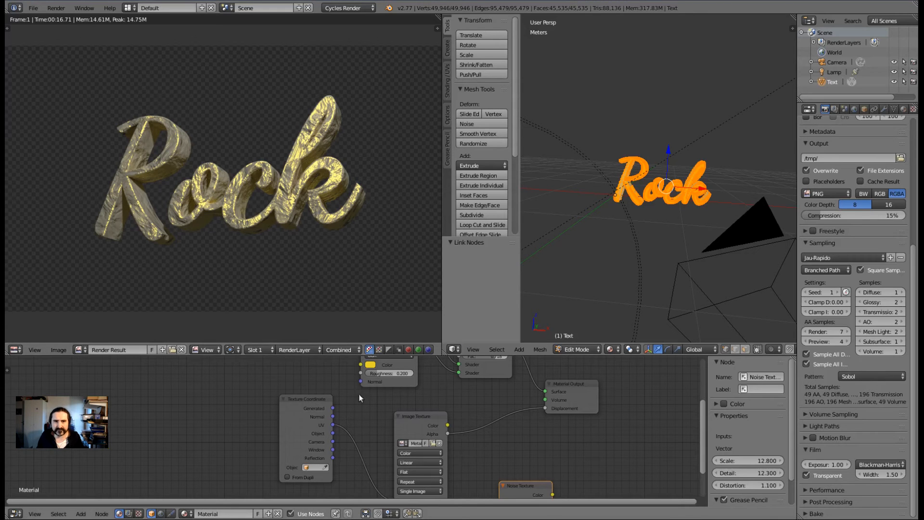
middle_click_drag(506, 453, 497, 409)
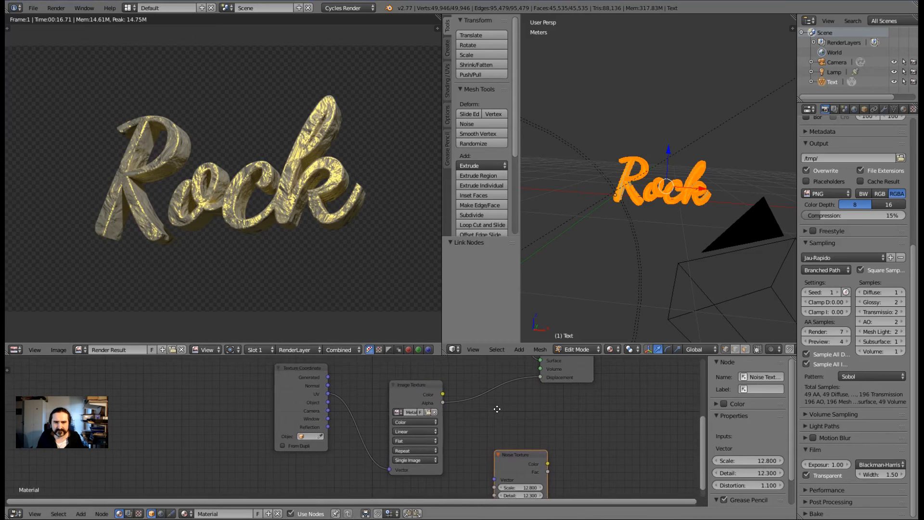
left_click_drag(413, 385, 396, 368)
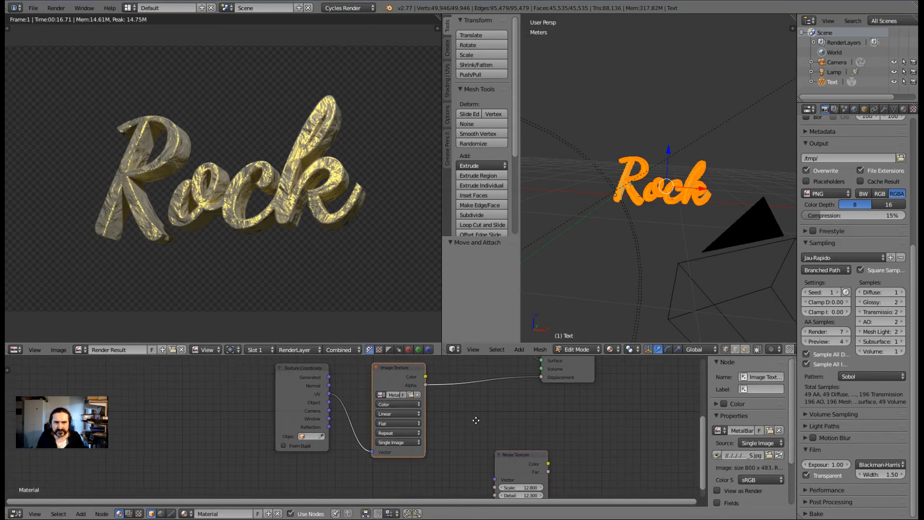
middle_click_drag(476, 420, 490, 446)
Switch the Render Result area to the 3D View and frame the Rock text closely in the rendered preview.
scroll(328, 223, "up", 4)
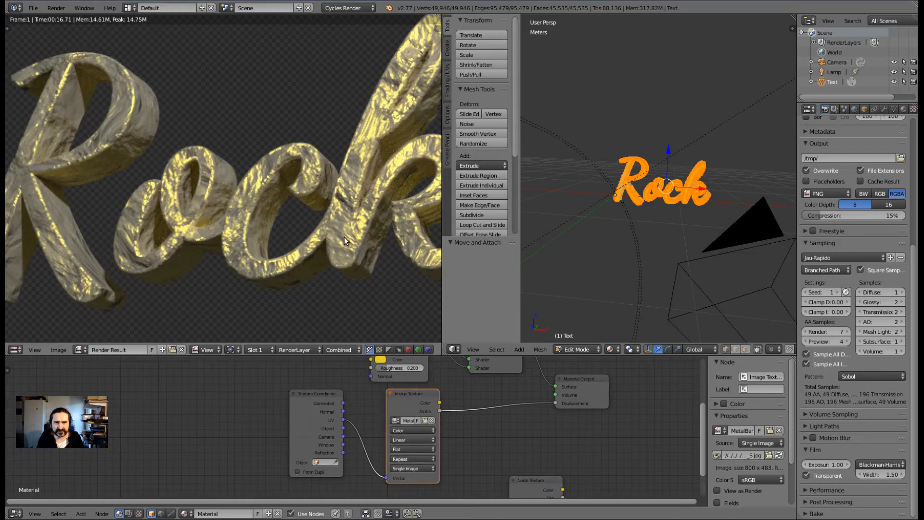
scroll(332, 269, "down", 3)
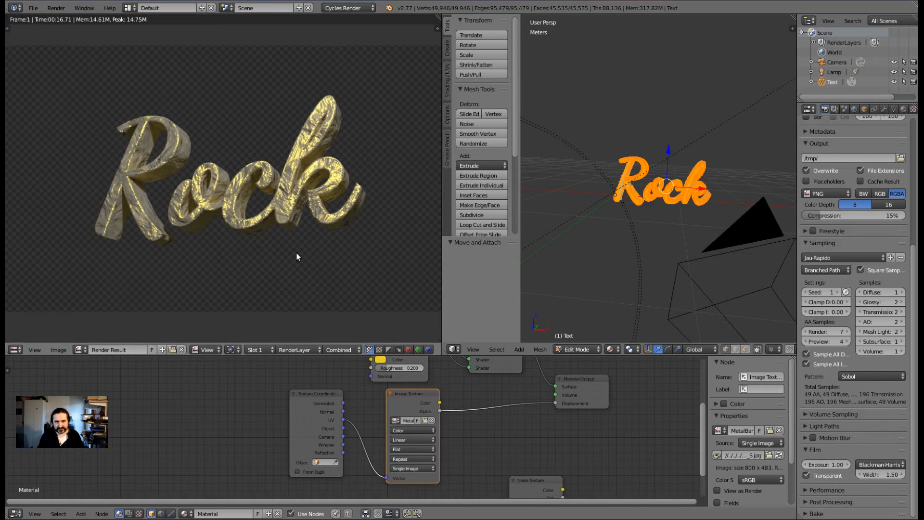
key("shift+F5")
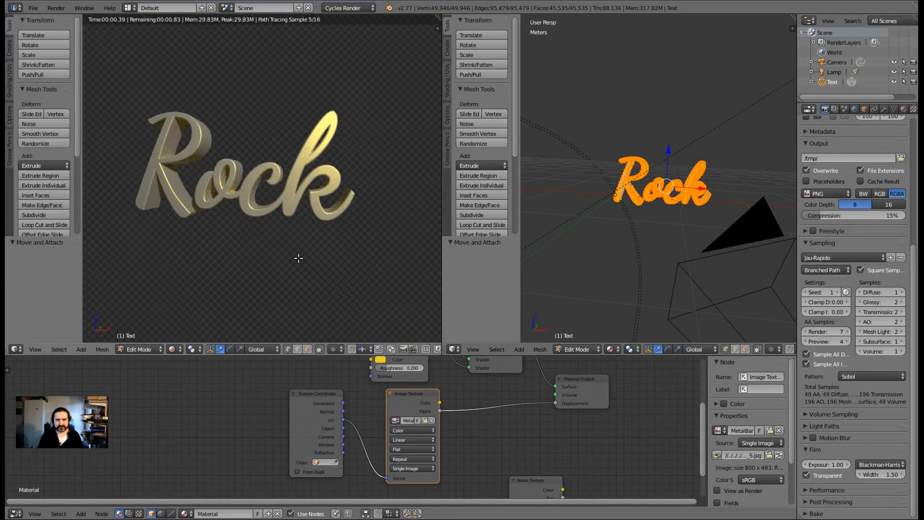
mouse_move(336, 315)
middle_mouse_down()
mouse_move(350, 287)
mouse_move(346, 264)
middle_mouse_up()
scroll(400, 263, "up", 1)
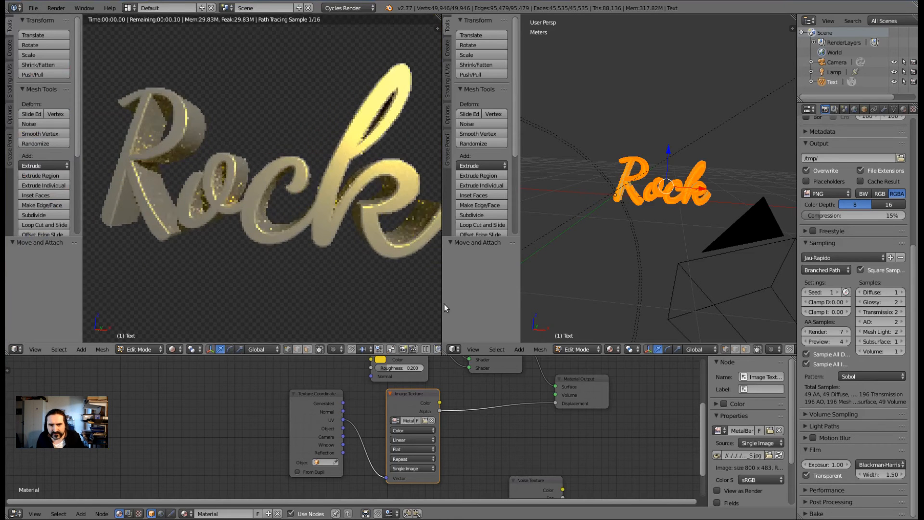
Connect the Image Texture's Color output to the Displacement input and space the Texture Coordinate and Image Texture nodes apart.
left_click_drag(439, 403, 554, 403)
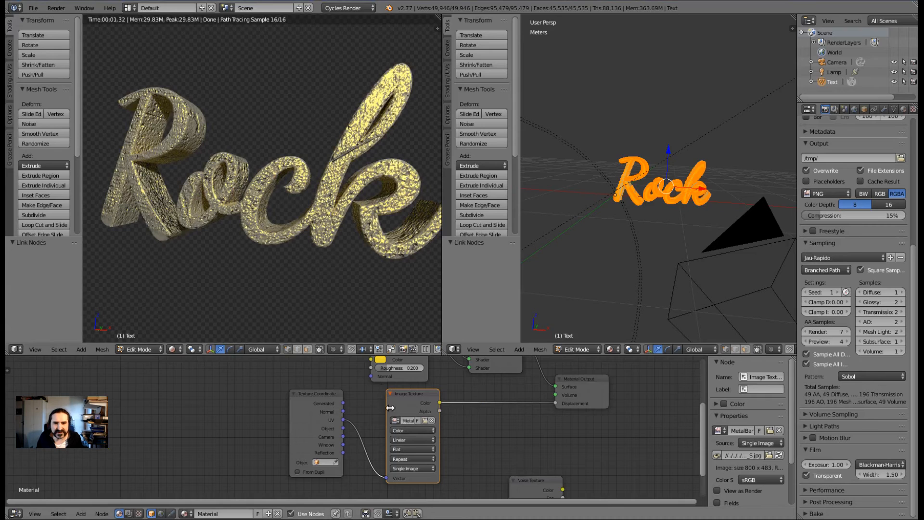
left_click_drag(302, 393, 258, 392)
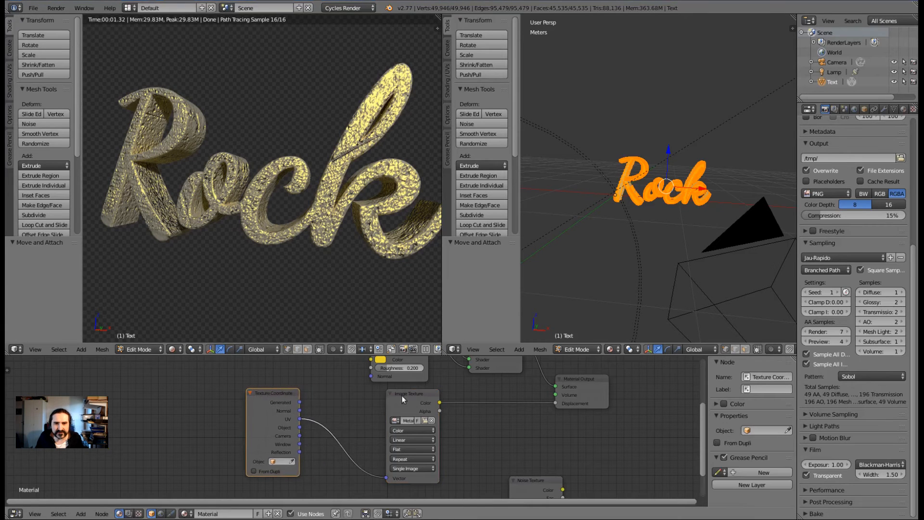
mouse_move(401, 394)
left_mouse_down()
mouse_move(359, 389)
mouse_move(434, 397)
mouse_move(416, 397)
left_mouse_up()
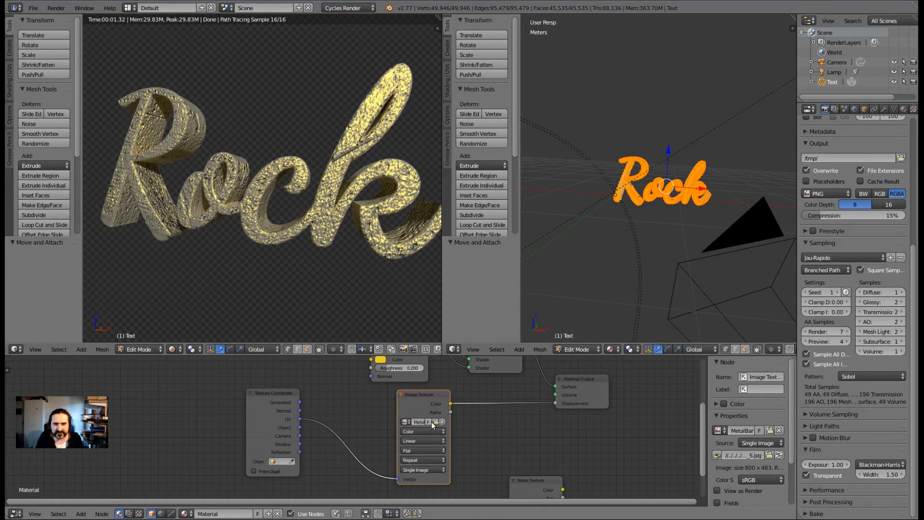
Replace the Image Texture's picture with Marble.jpg from the Textures/Roches folder.
left_click(434, 420)
left_click(148, 56)
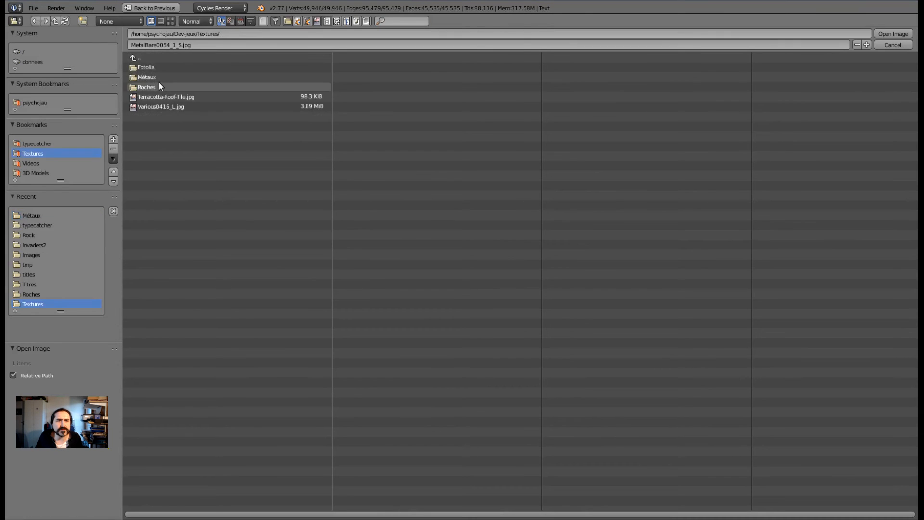
left_click(159, 87)
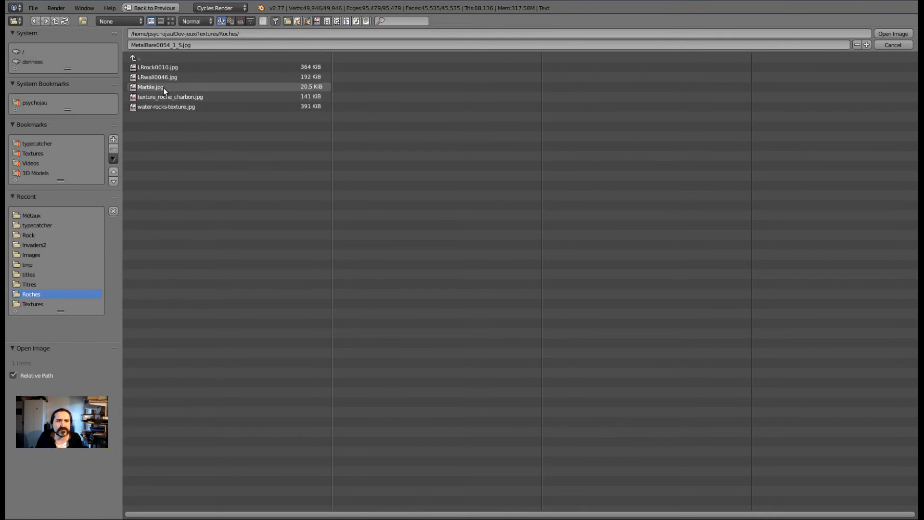
left_click(163, 87)
double_click(163, 88)
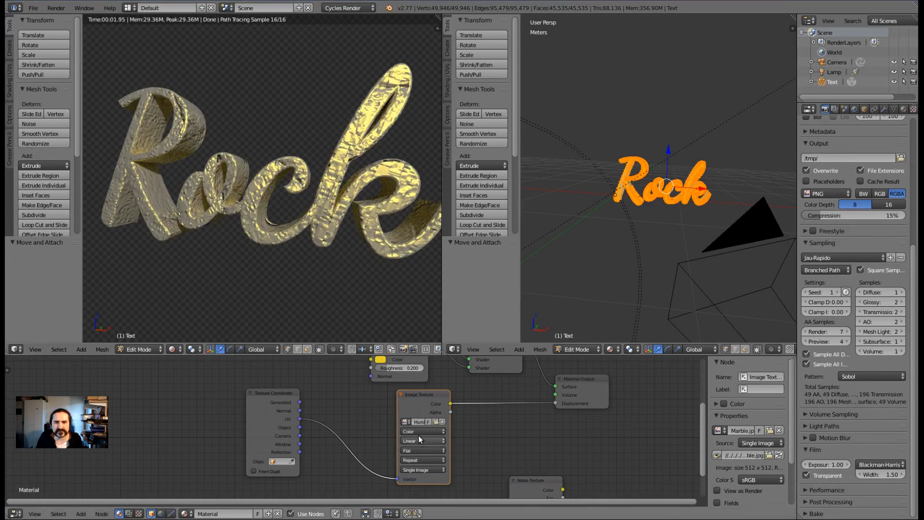
Move the Texture Coordinate node further away and insert a Mapping node on its UV link to the Image Texture.
left_click_drag(262, 395, 202, 390)
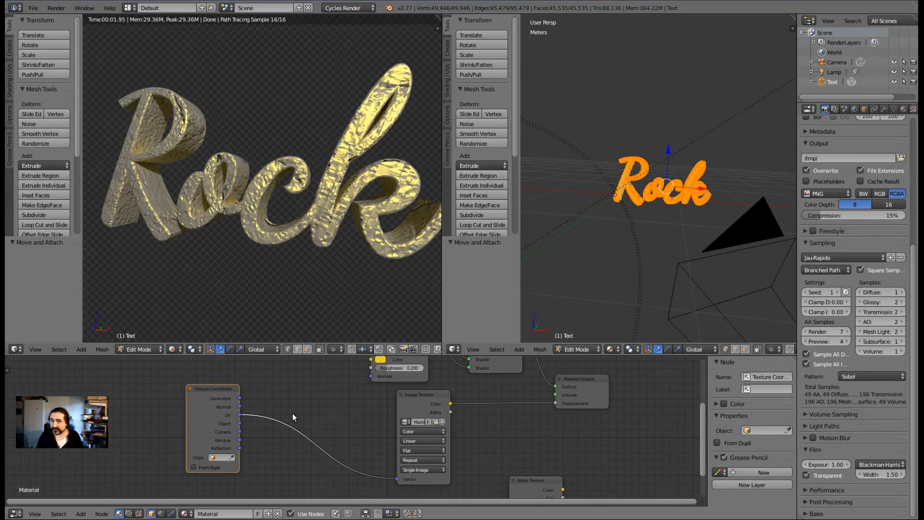
key("shift+a")
mouse_move(292, 417)
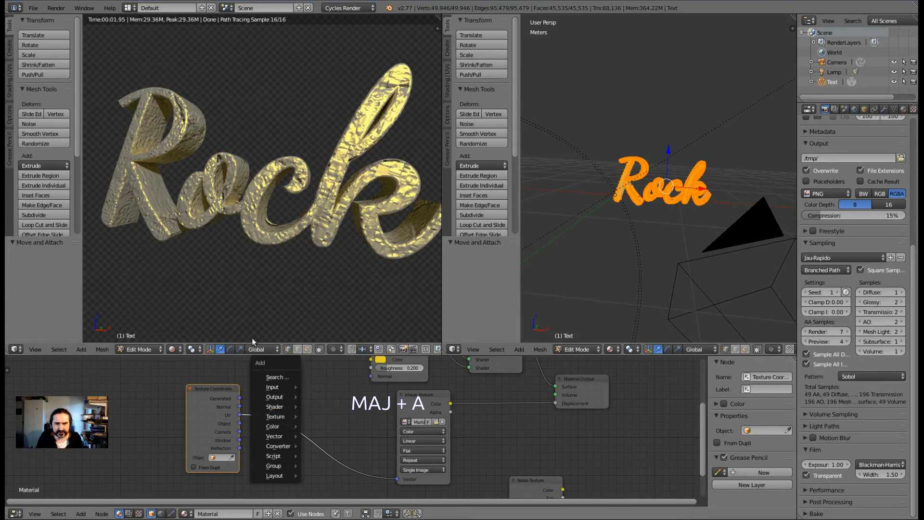
key("shift+a")
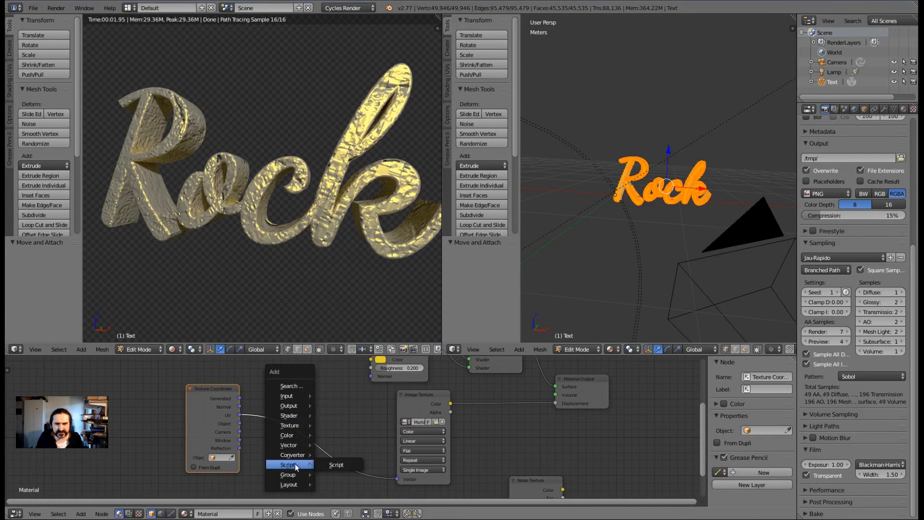
mouse_move(291, 450)
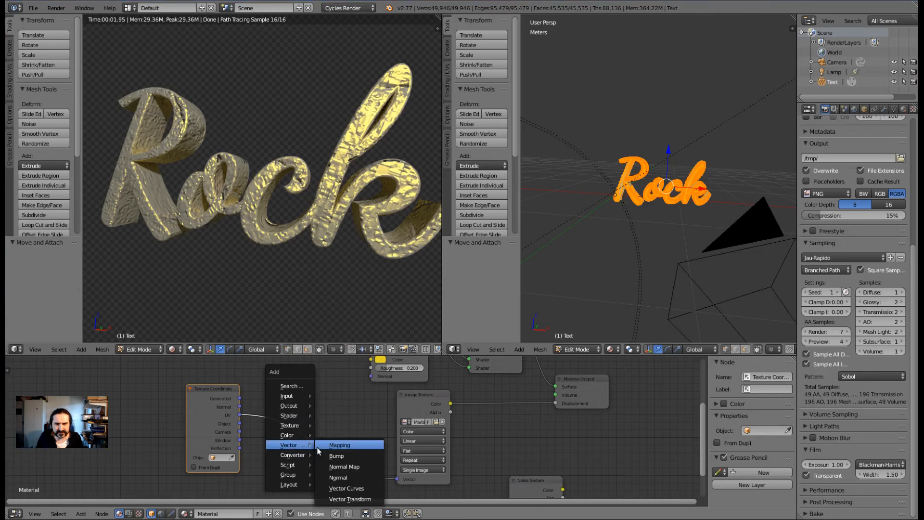
left_click(328, 446)
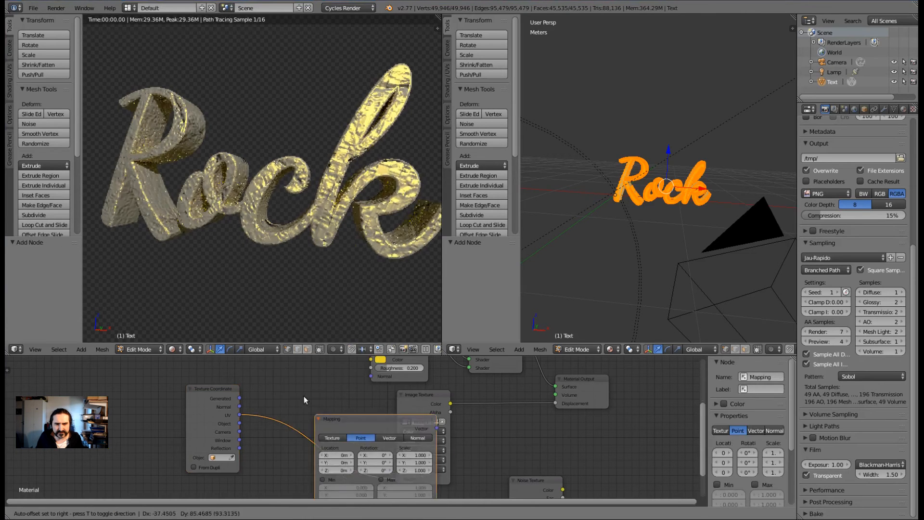
left_click(260, 385)
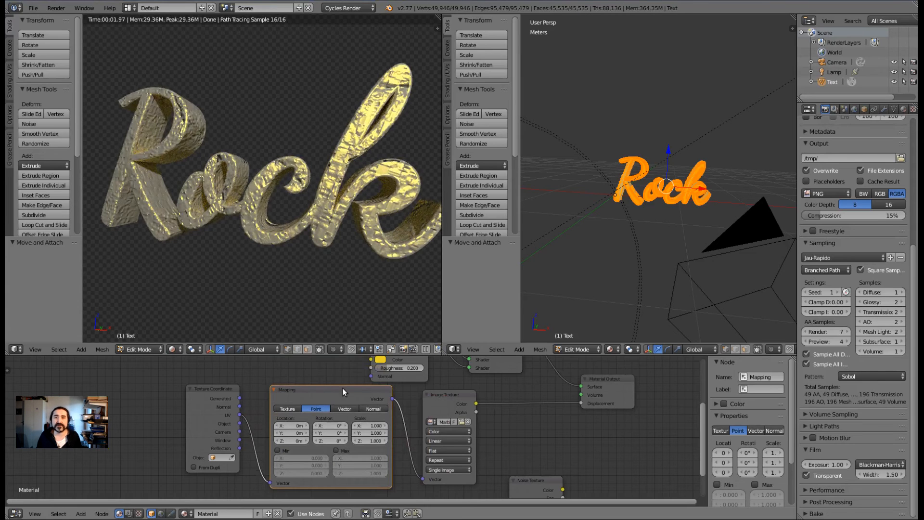
Set the Mapping node's X, Y and Z scale to 5.
left_click_drag(343, 387, 346, 392)
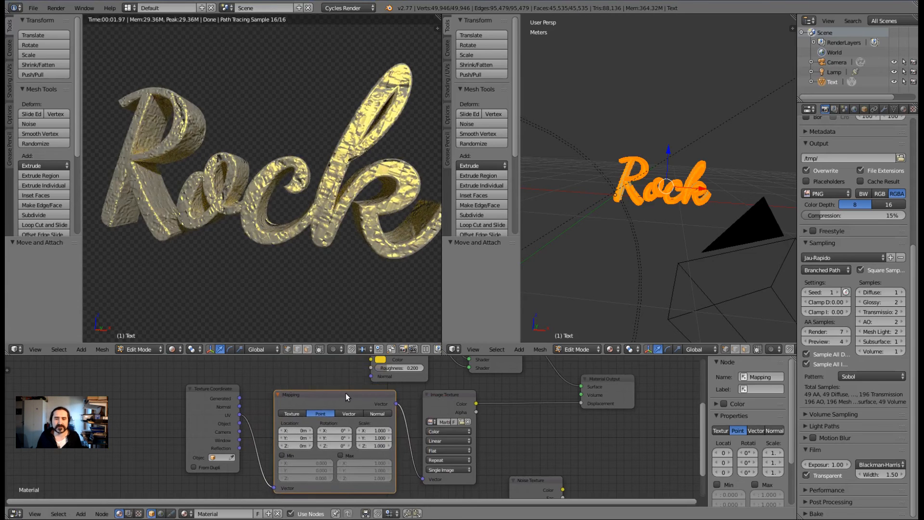
left_click(380, 430)
type("5")
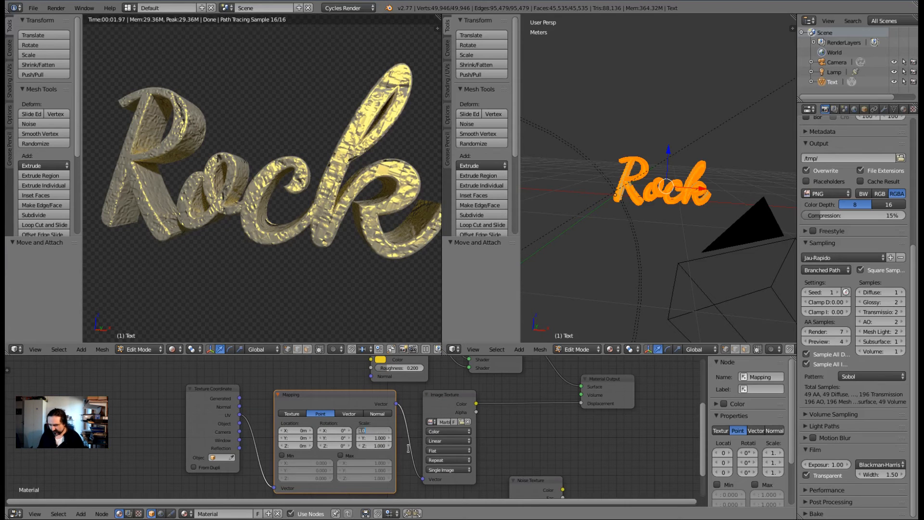
key("Return")
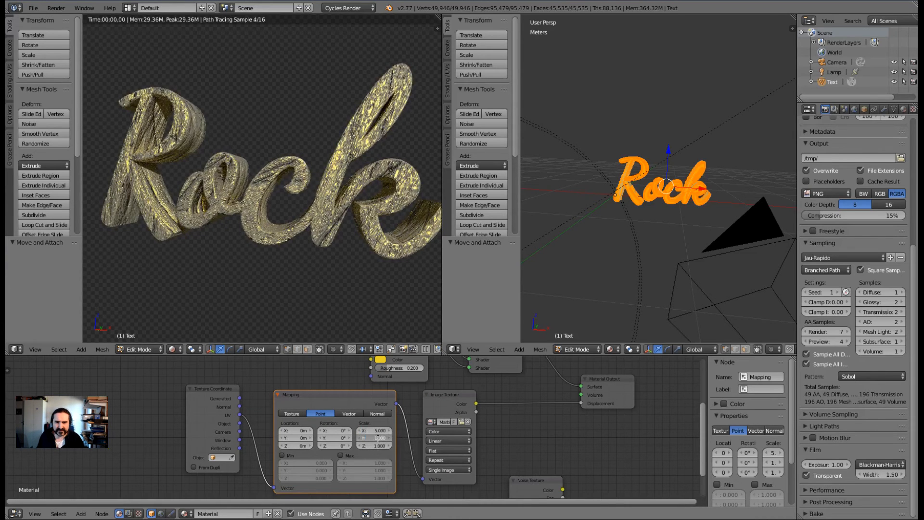
type("5")
key("Return")
left_click(379, 444)
type("5")
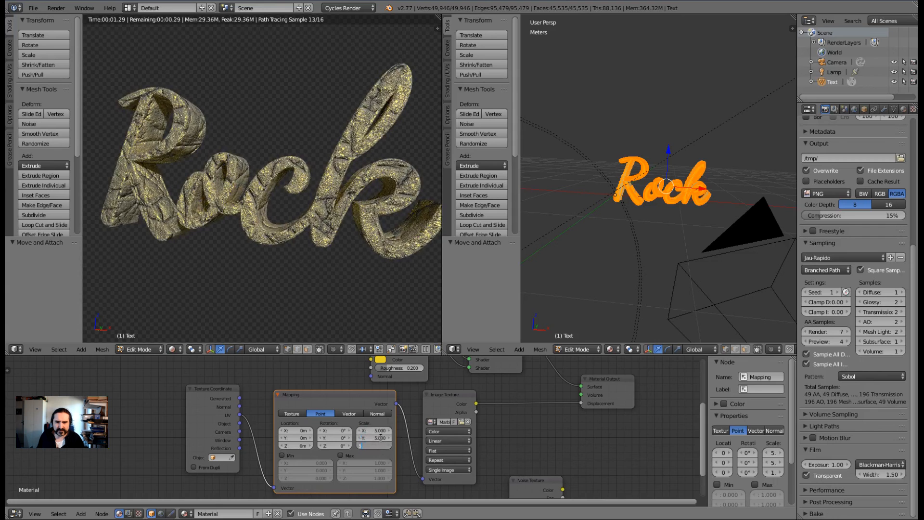
key("Return")
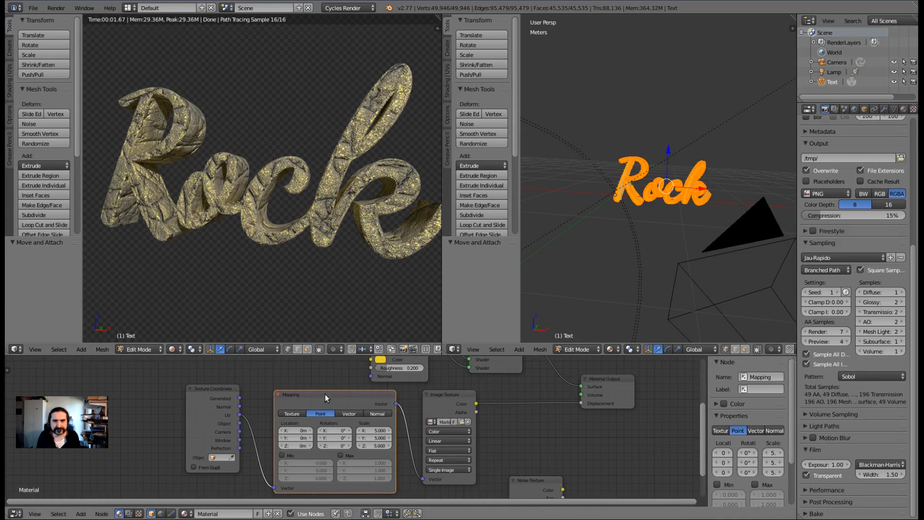
Raise the Mapping node's scale to 7 on all three axes.
middle_click_drag(345, 234, 382, 220, "ctrl")
scroll(383, 220, "down", 1)
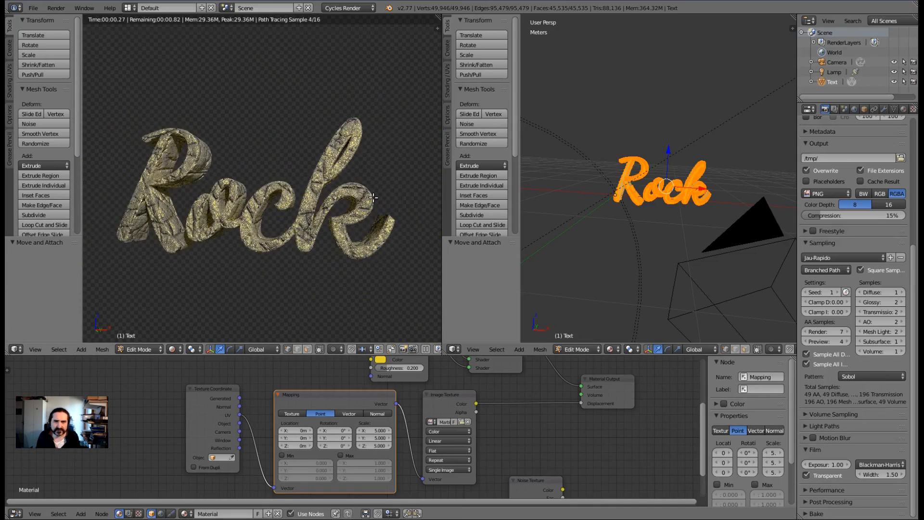
left_click(374, 431)
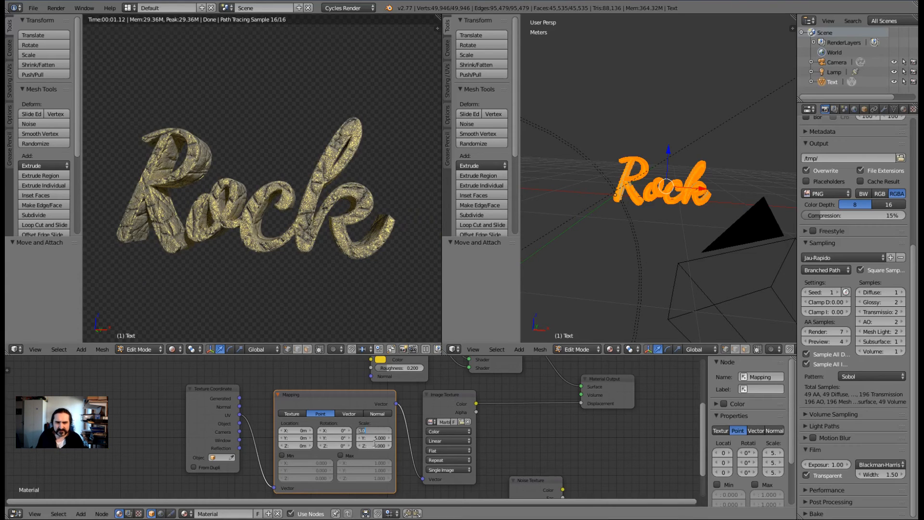
key("Return")
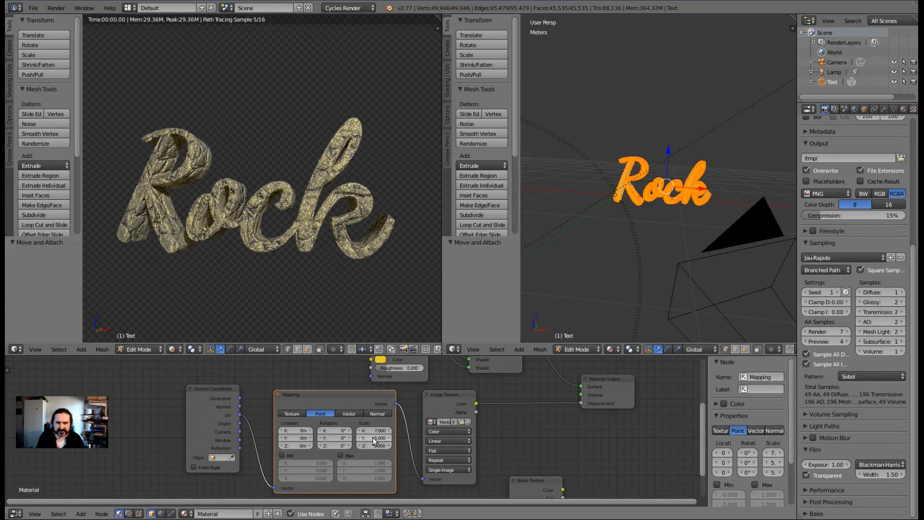
Set the Mapping node's X, Y and Z scale to 10.
left_click_drag(378, 431, 390, 441)
type("10")
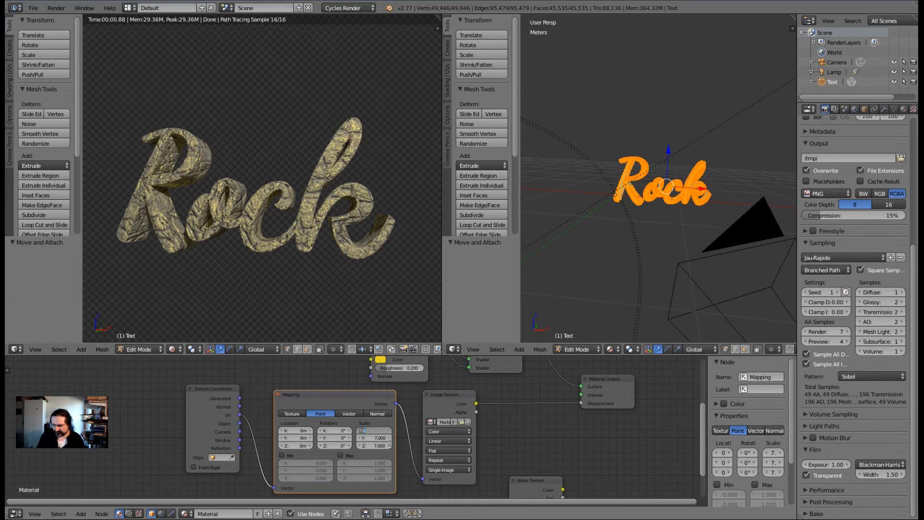
key("Return")
left_click(379, 437)
type("10")
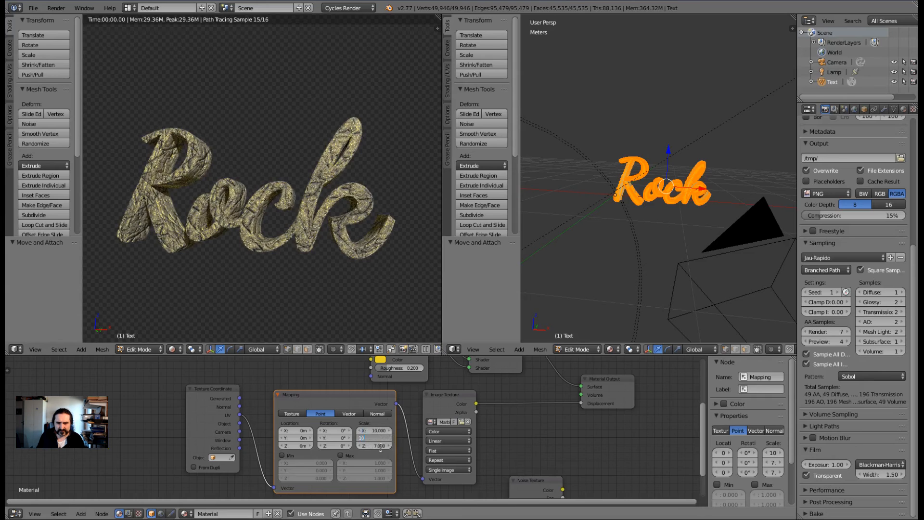
key("Return")
left_click(378, 445)
type("10")
key("Return")
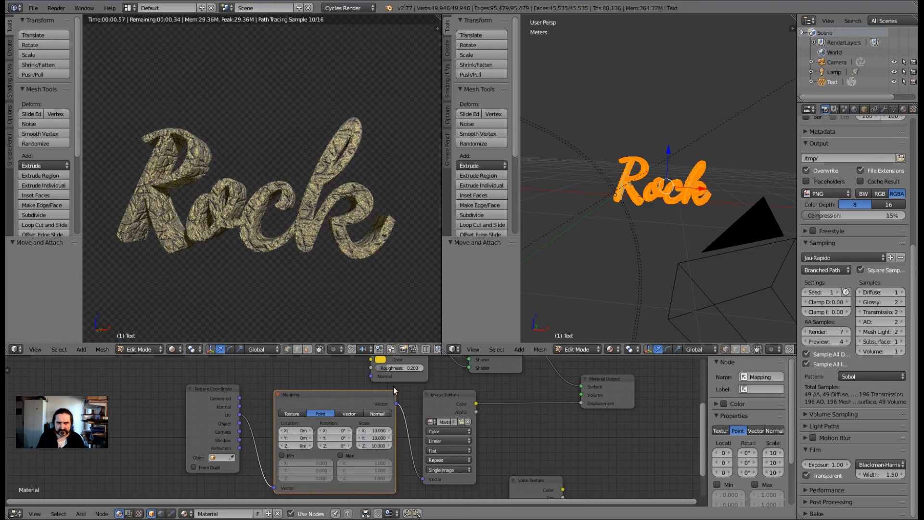
Insert the Noise Texture between Image Texture and Material Output, linking Color to its Vector and its Fac to Displacement.
scroll(527, 458, "down", 1)
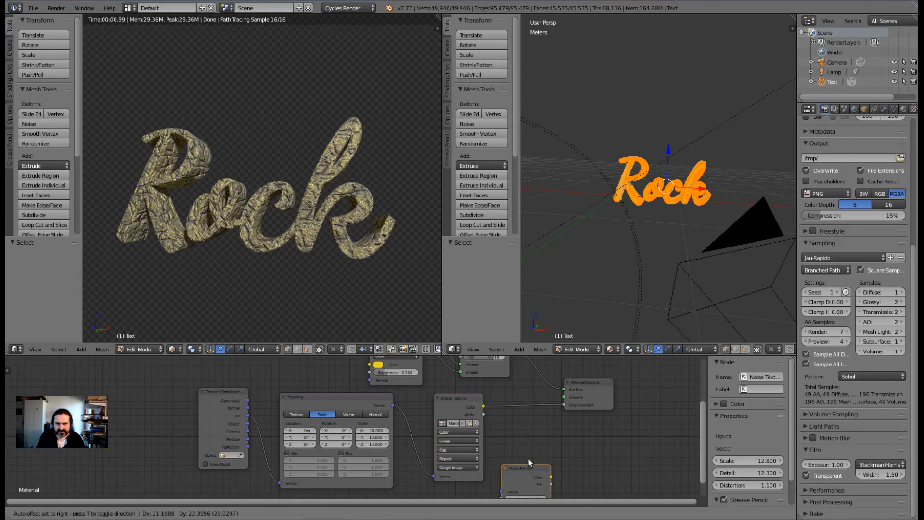
left_click_drag(527, 458, 588, 405)
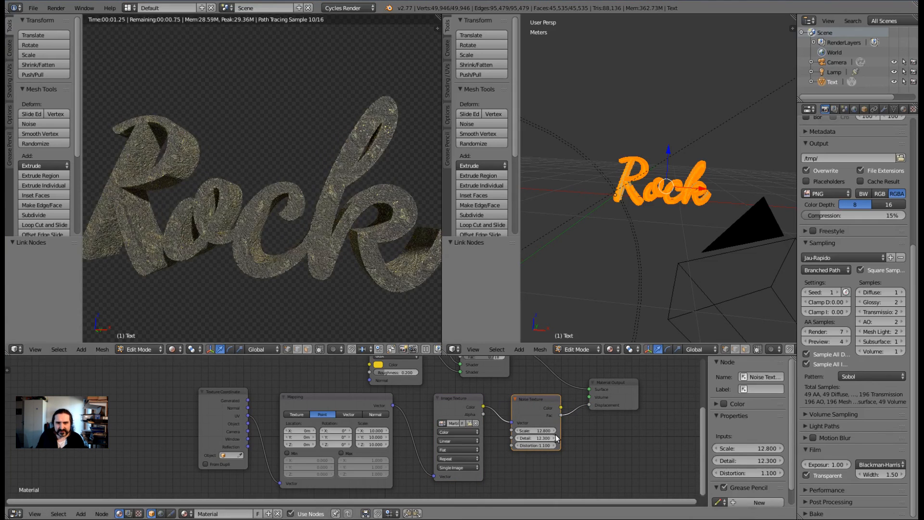
Set the Noise Texture's scale to 0.6, detail to 1.5 and distortion to -1.7.
mouse_move(540, 431)
left_mouse_down()
mouse_move(505, 438)
mouse_move(542, 446)
mouse_move(524, 446)
mouse_move(553, 438)
mouse_move(526, 431)
left_mouse_up()
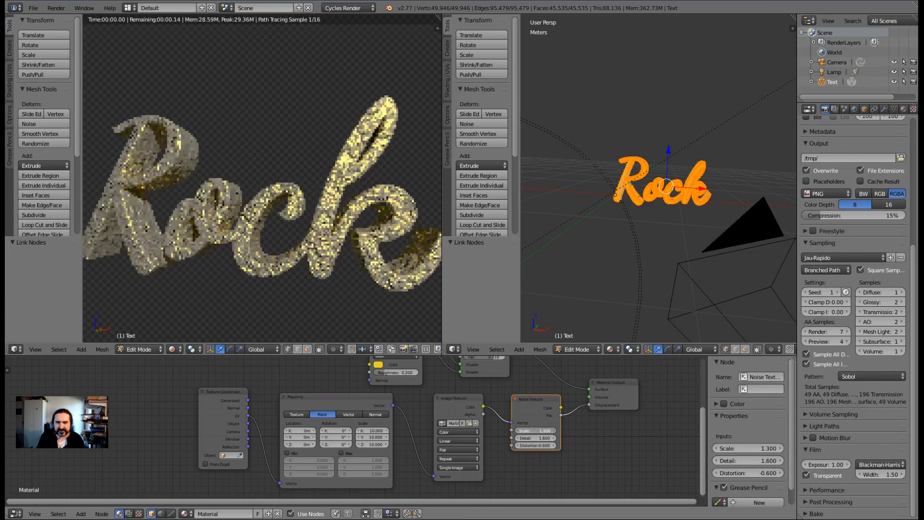
left_click_drag(526, 430, 522, 431)
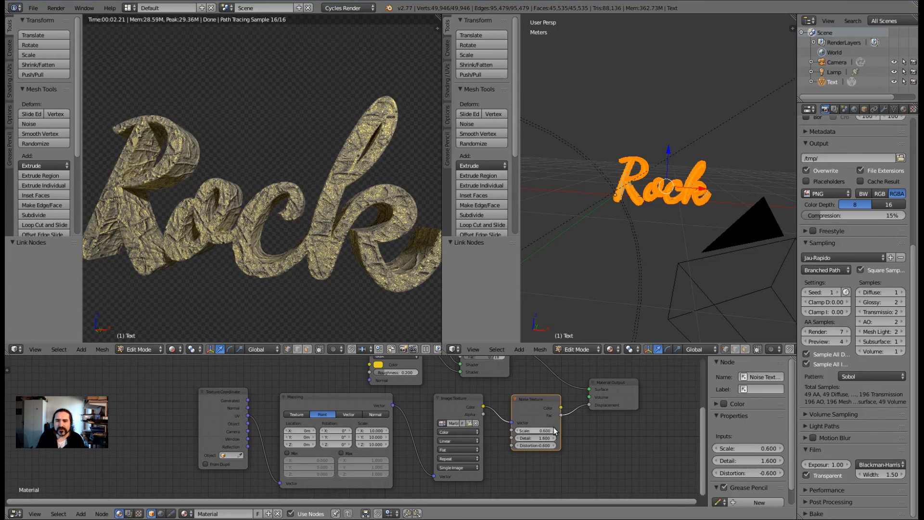
mouse_move(535, 438)
left_mouse_down()
mouse_move(525, 438)
mouse_move(539, 445)
mouse_move(529, 438)
left_mouse_up()
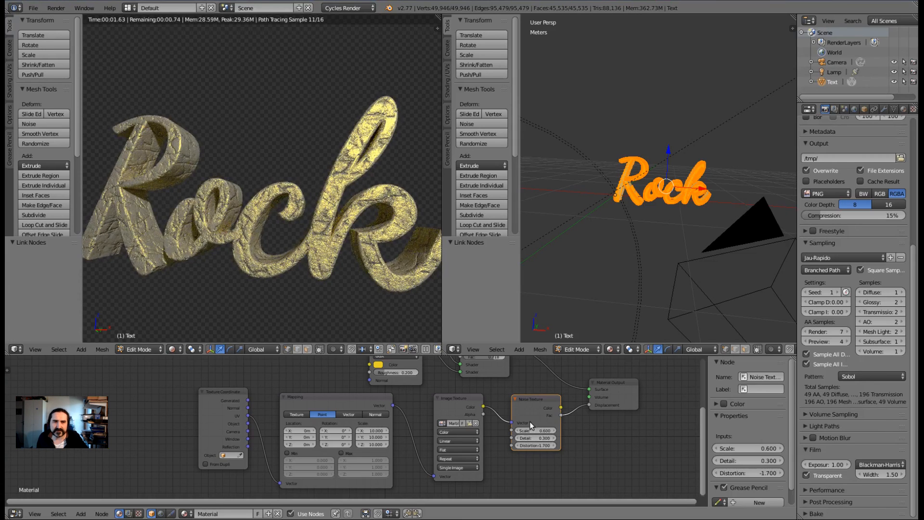
middle_click_drag(368, 308, 366, 315, "ctrl")
scroll(367, 315, "down", 3)
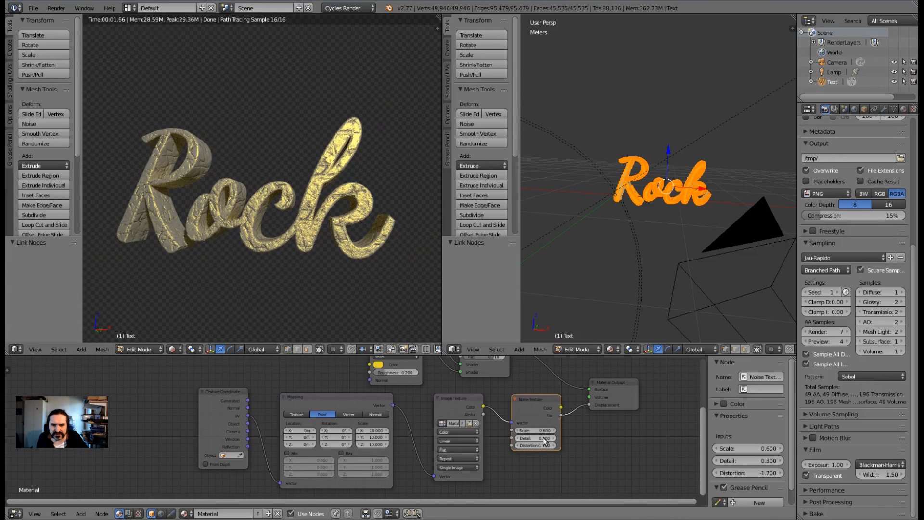
mouse_move(543, 437)
left_mouse_down()
mouse_move(575, 436)
mouse_move(525, 438)
left_mouse_up()
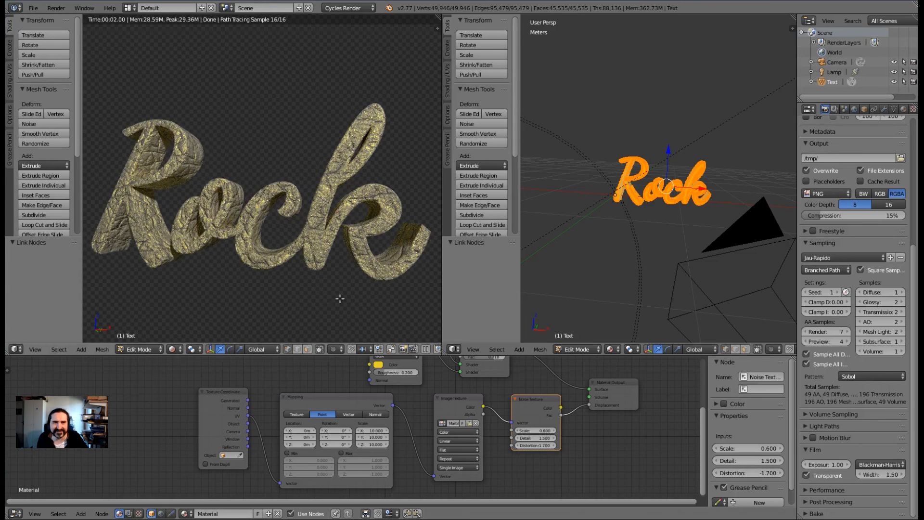
Render the Rock text with the noise-modified marble displacement.
middle_click_drag(339, 301, 269, 246)
key("F12")
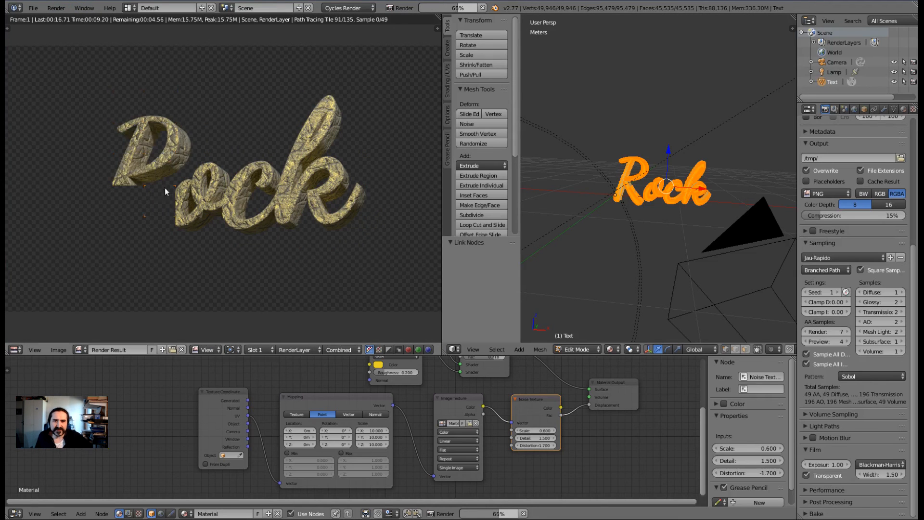
key("Escape")
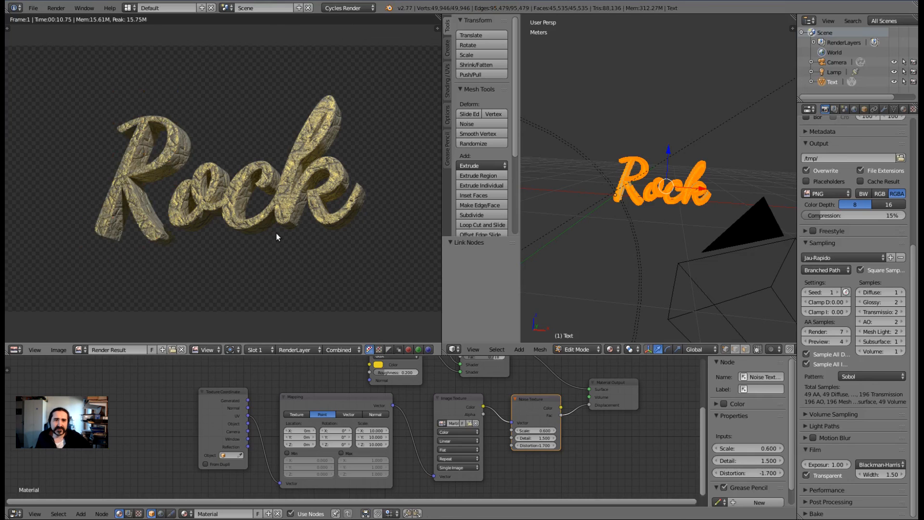